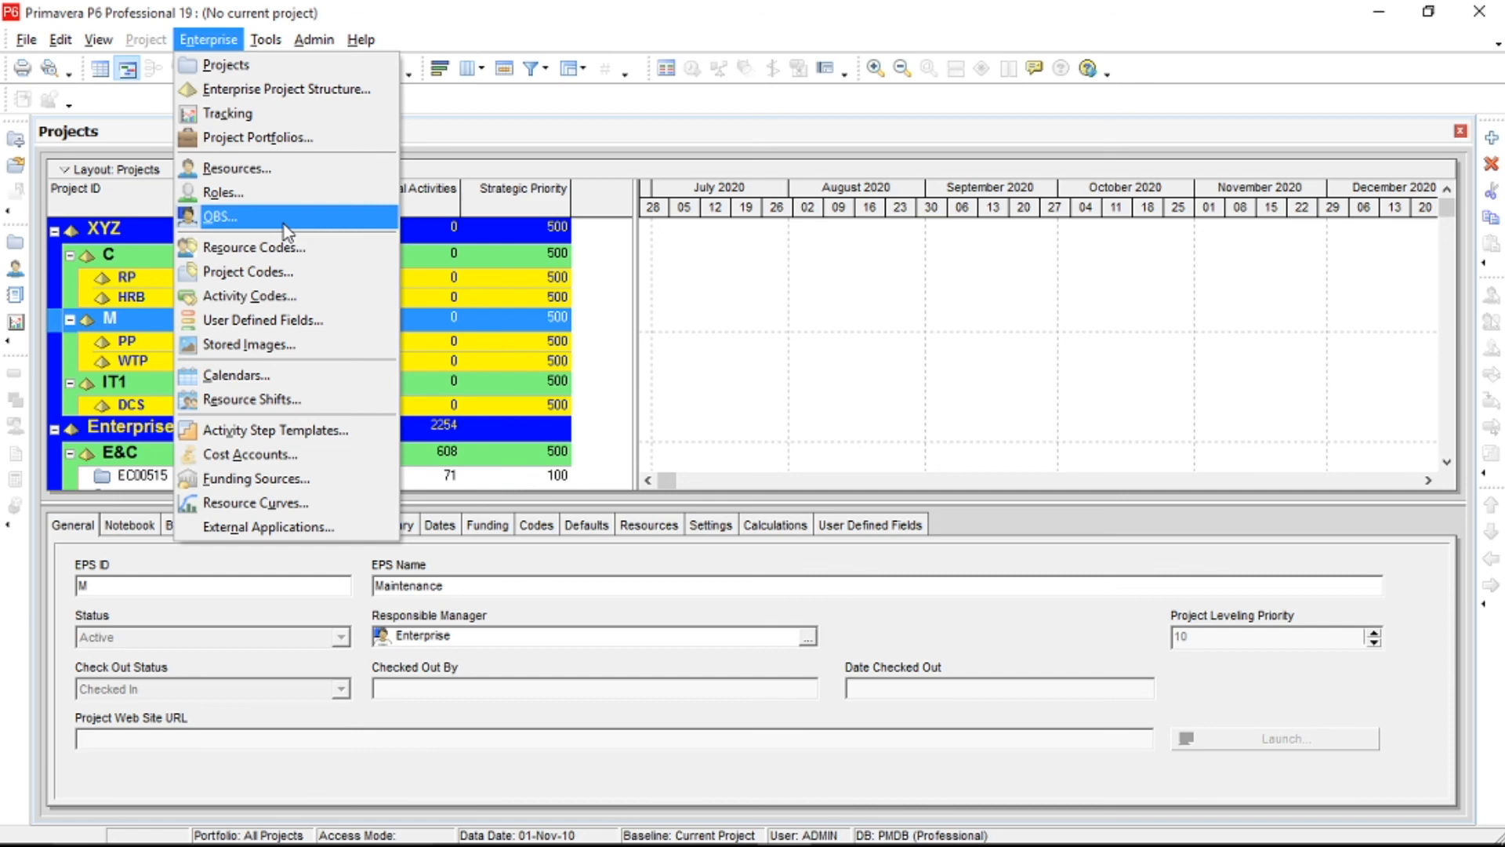
Open the Organizational Breakdown Structure and add a new OBS element under Enterprise.
left_click(284, 224)
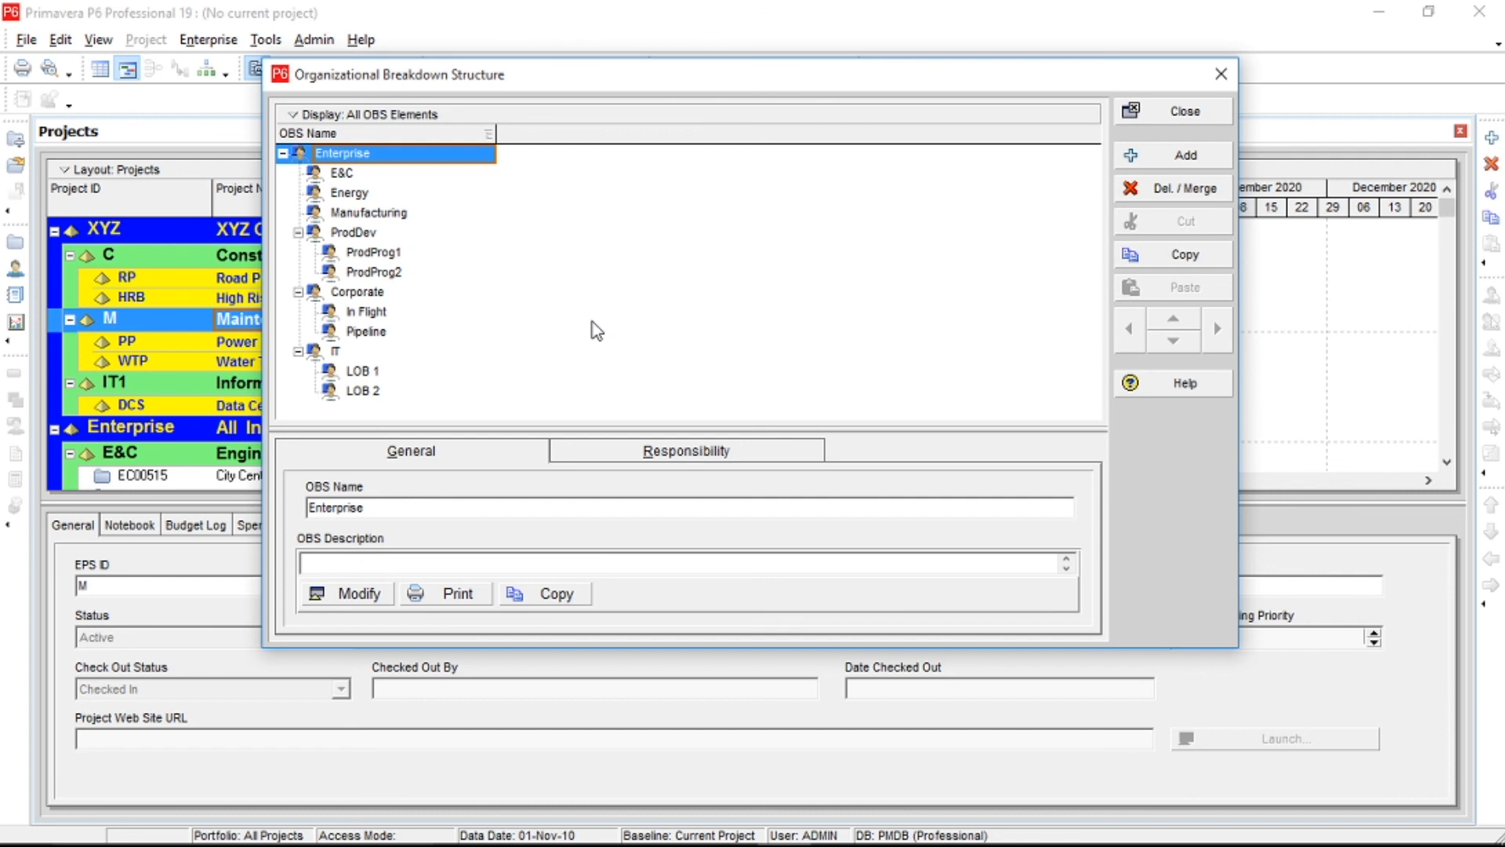
left_click(395, 170)
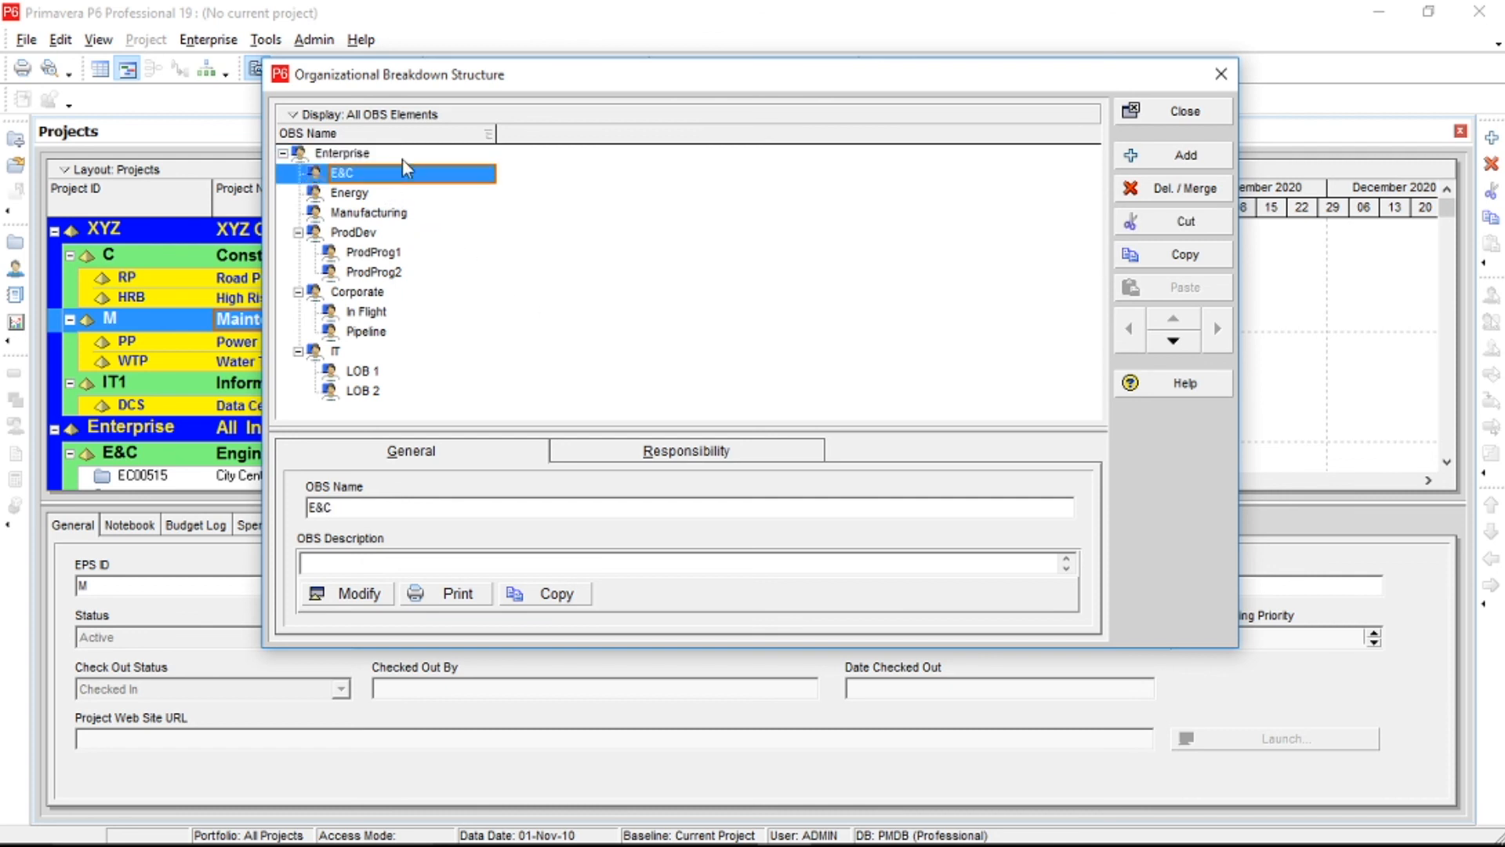
left_click(403, 157)
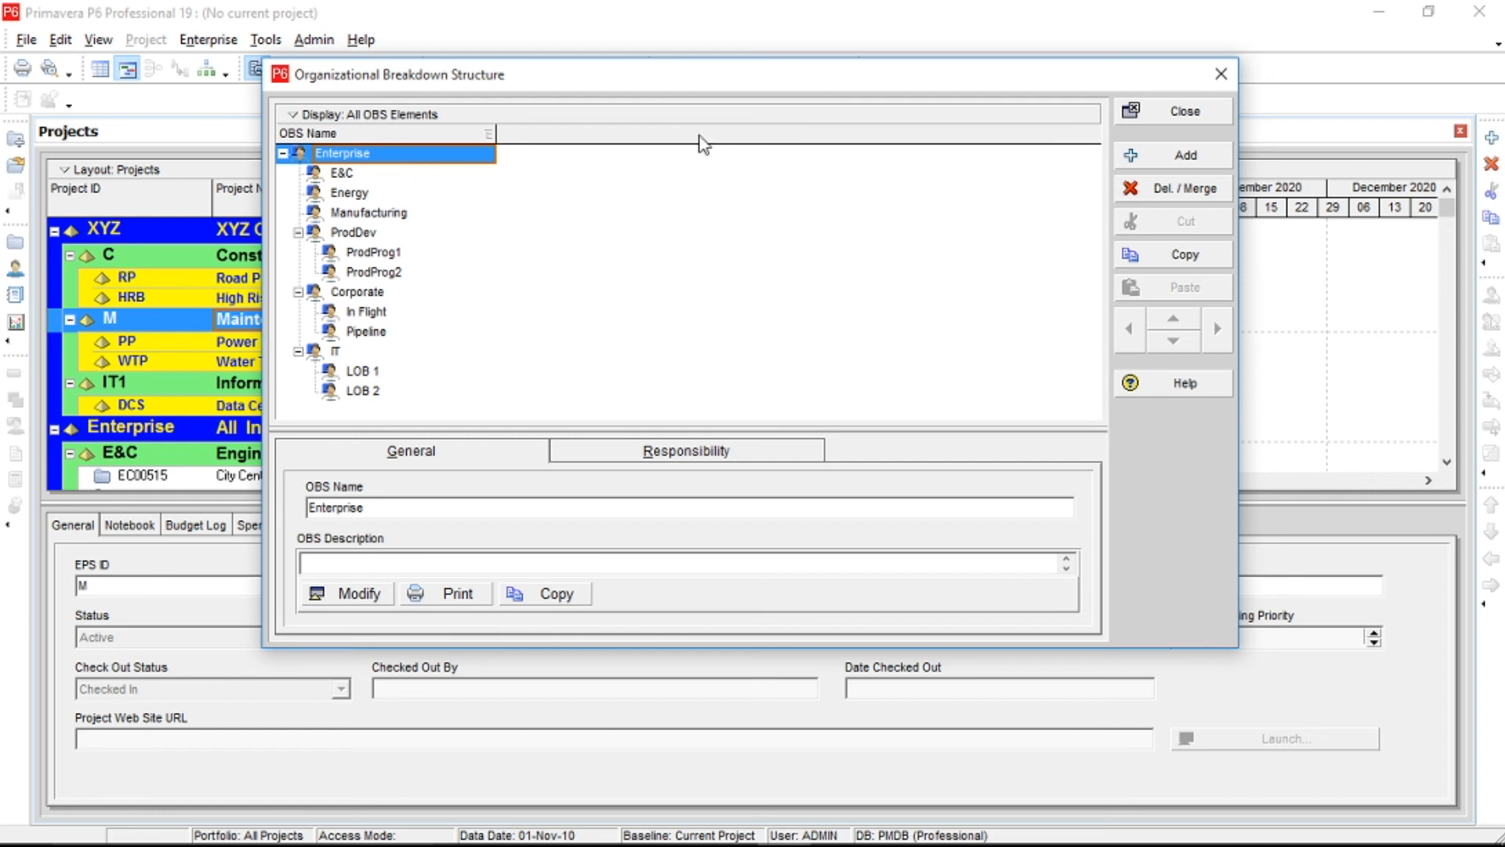
left_click(1186, 157)
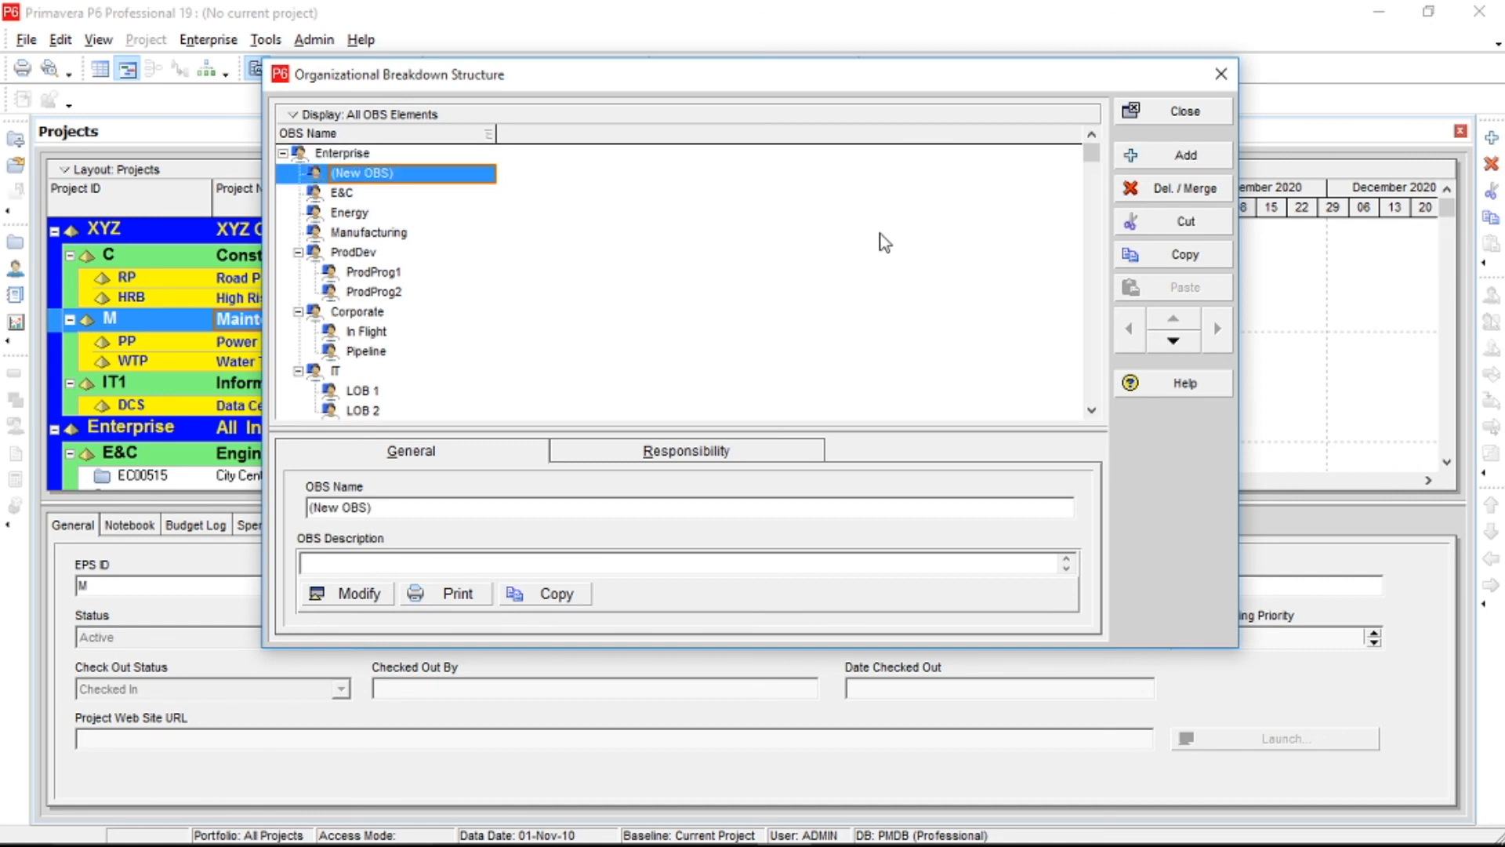
Move the new OBS element below the IT branch, at the end of the Enterprise level, and name it Managing Director.
left_click(1169, 341)
left_click(1168, 342)
left_click(1168, 342)
left_click(1169, 342)
left_click(1168, 342)
left_click(1168, 342)
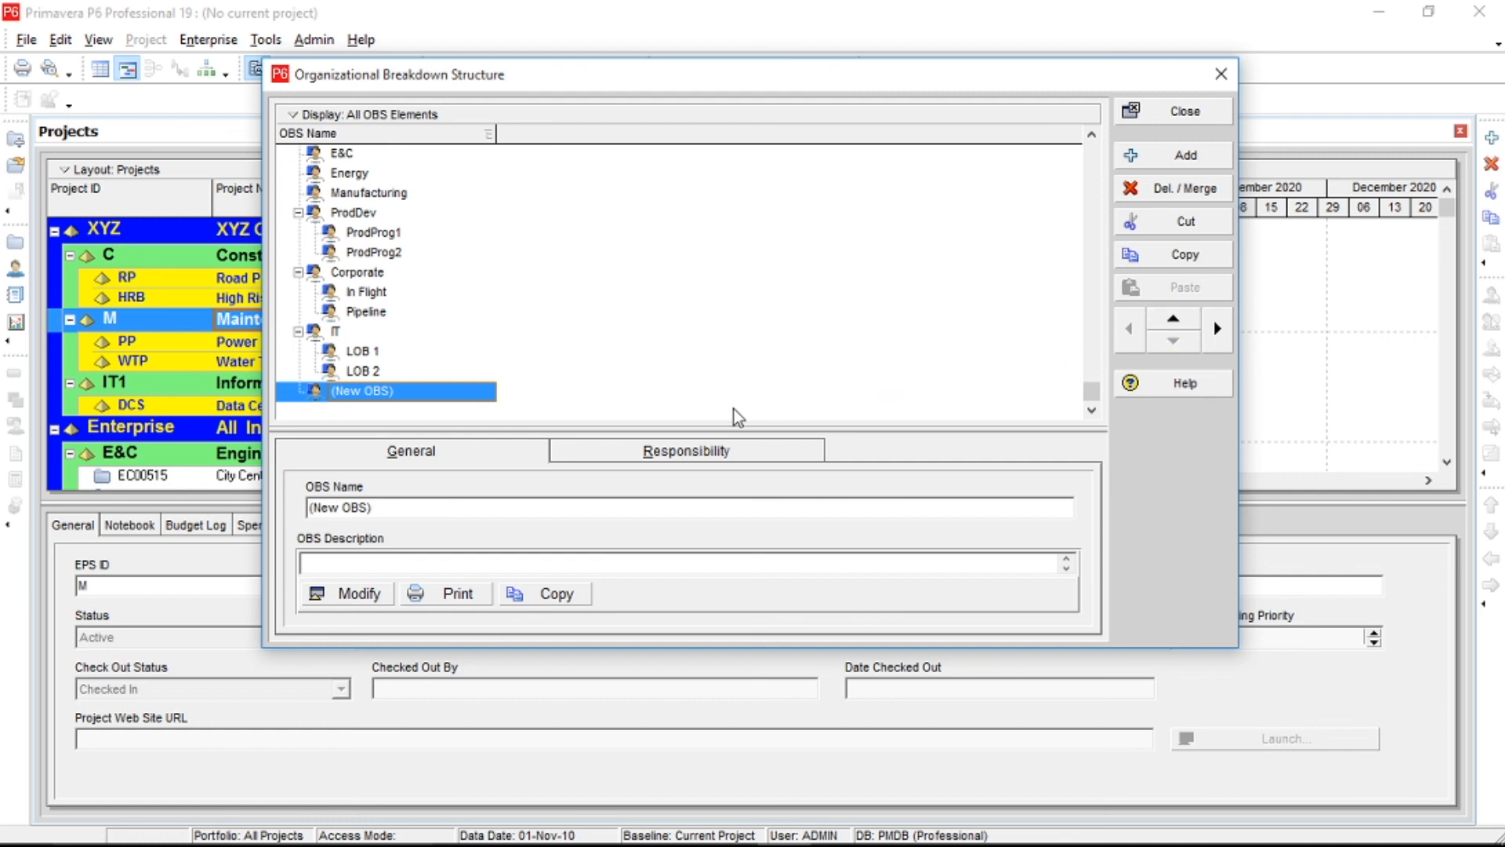
left_click(466, 392)
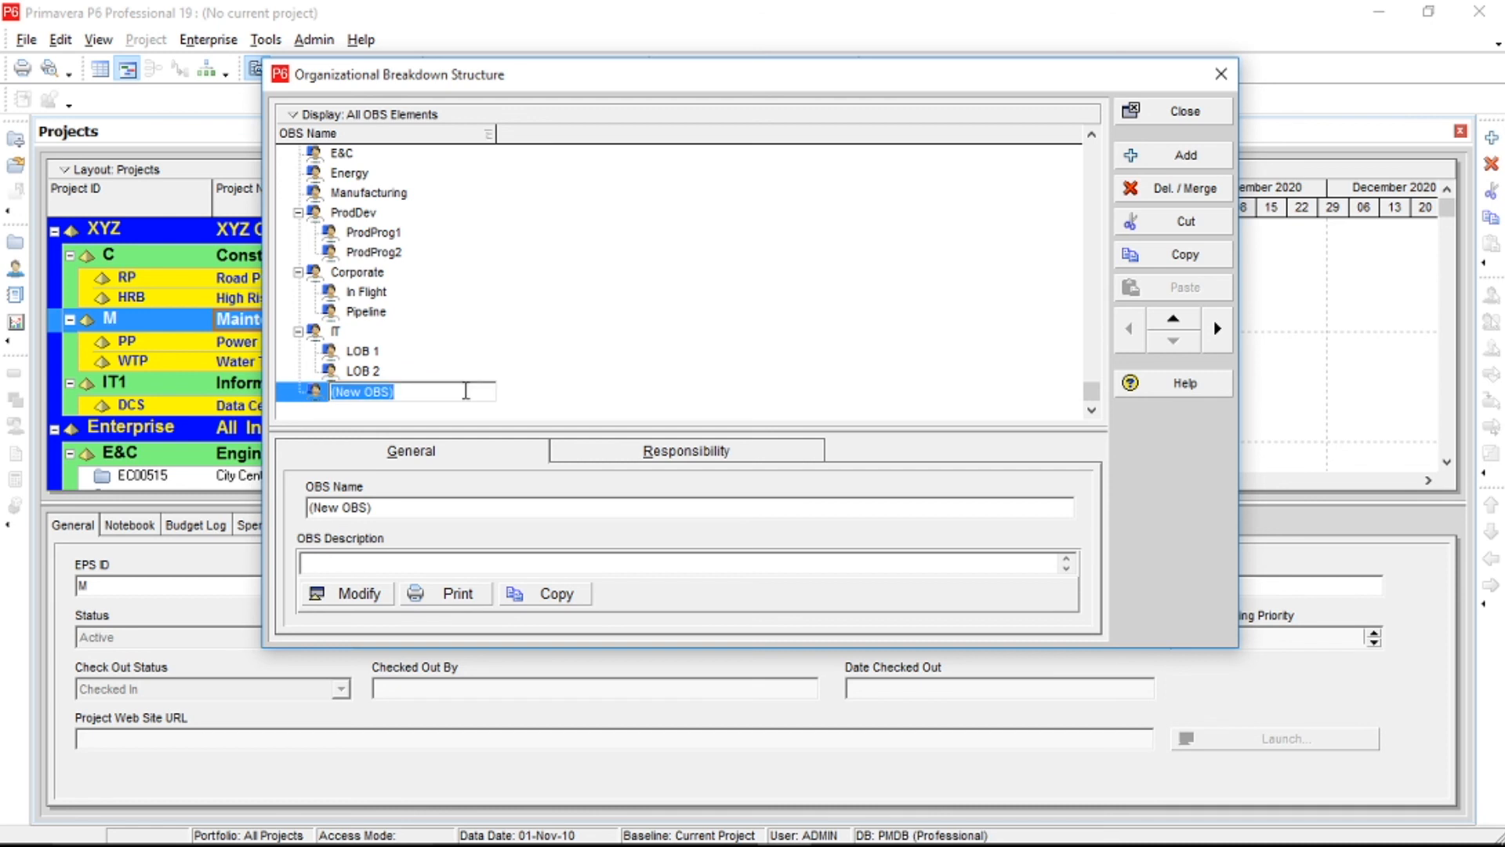
type("Managing Director")
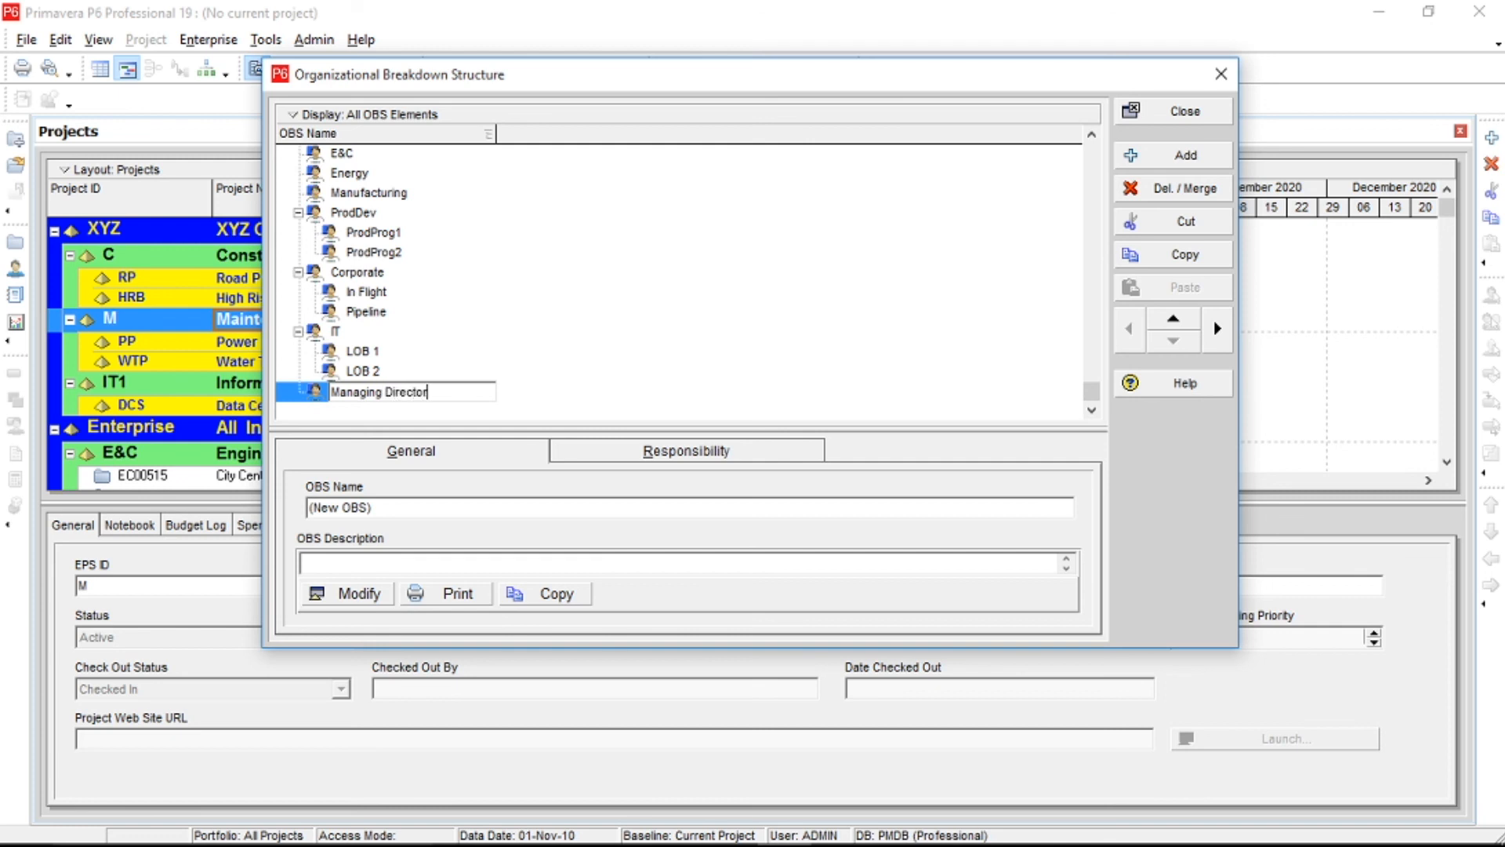
key("Return")
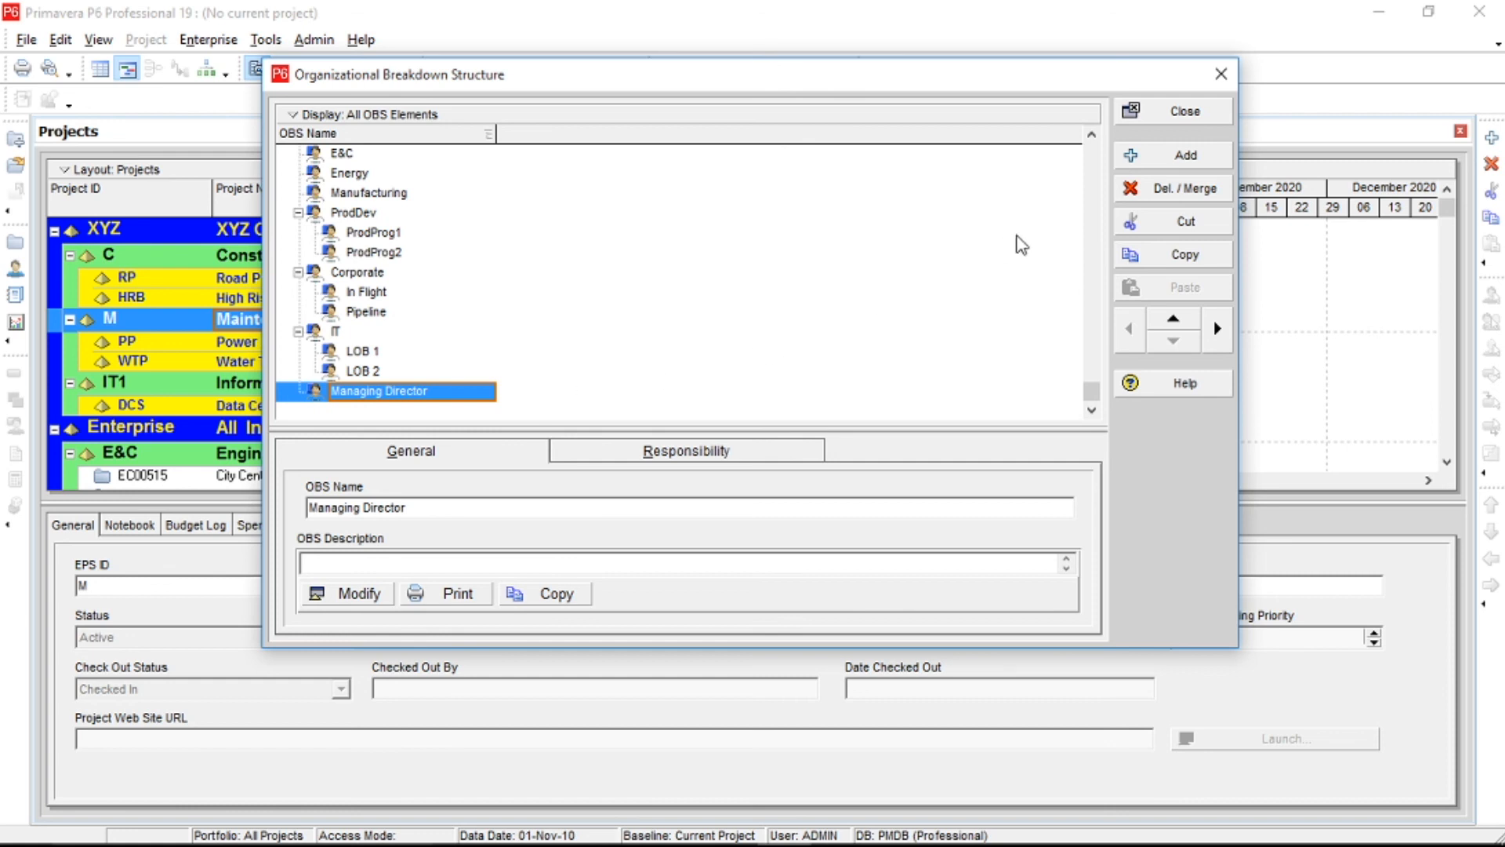
Add an OBS element one level below Managing Director and name it Division head for Construction Operations.
left_click(1160, 158)
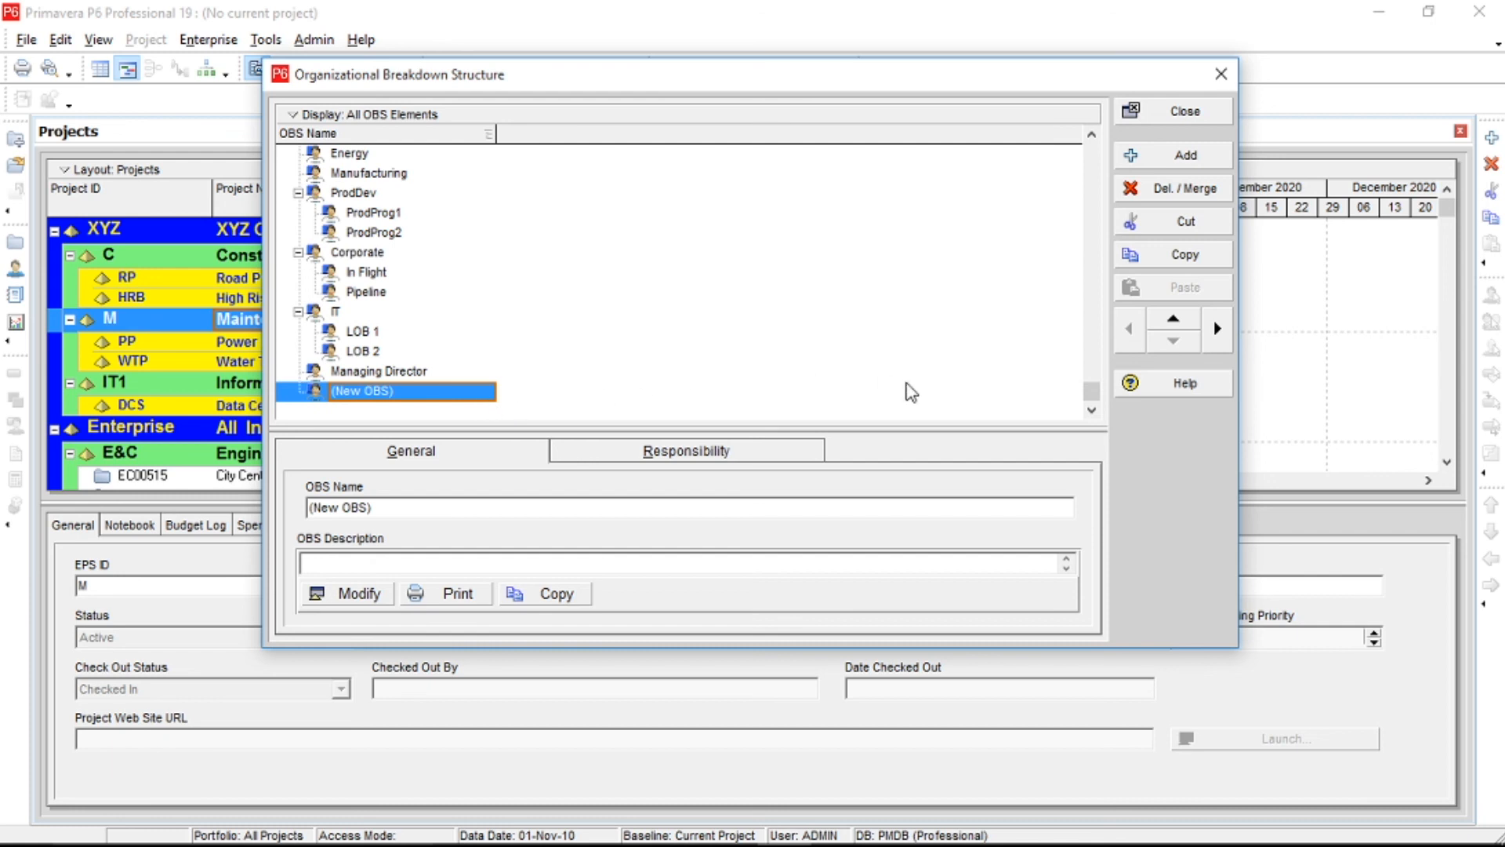
left_click(1218, 330)
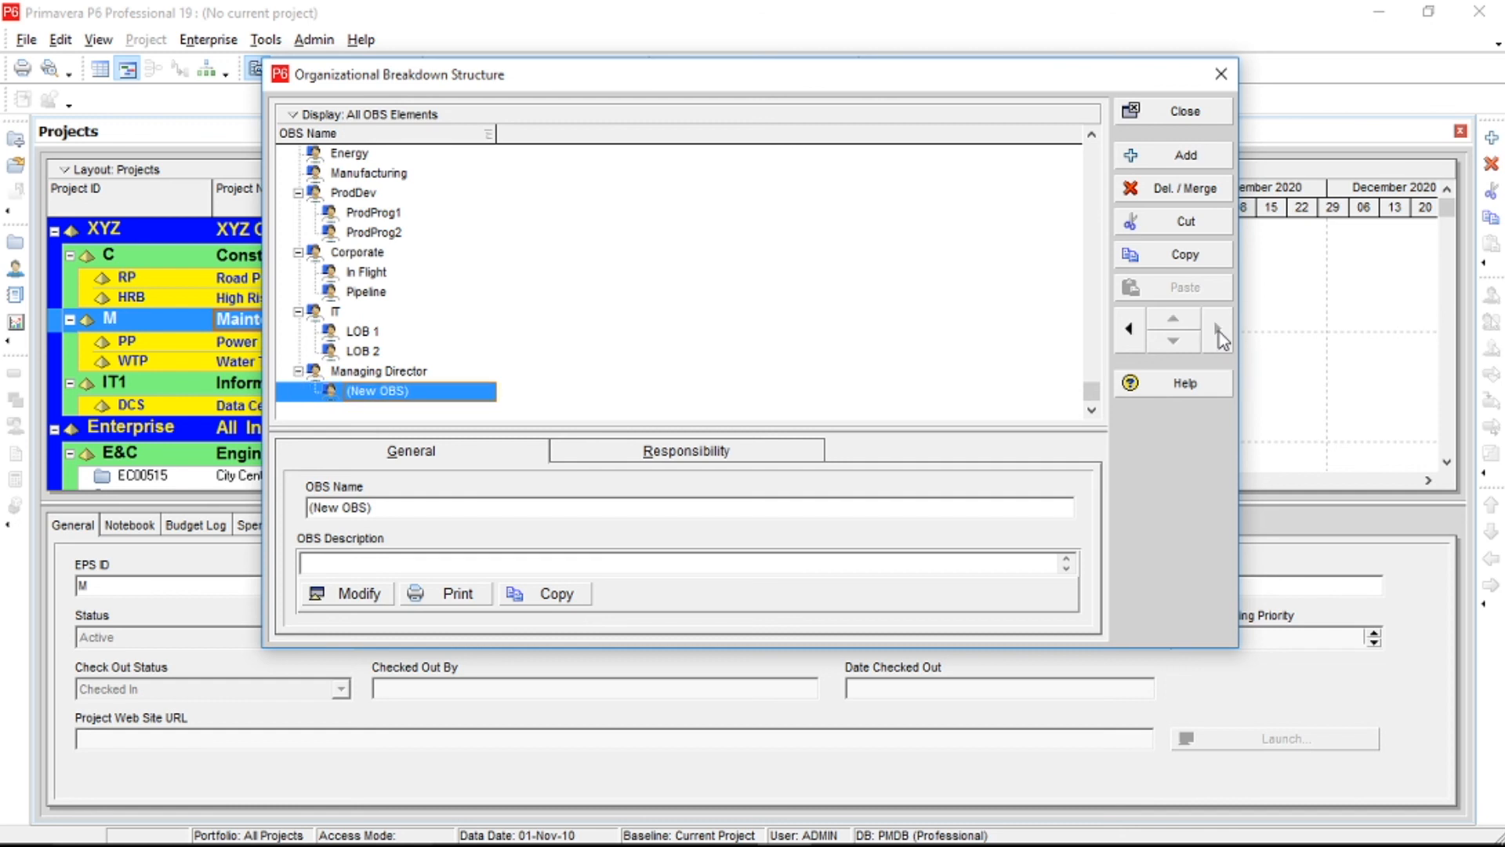
left_click(418, 392)
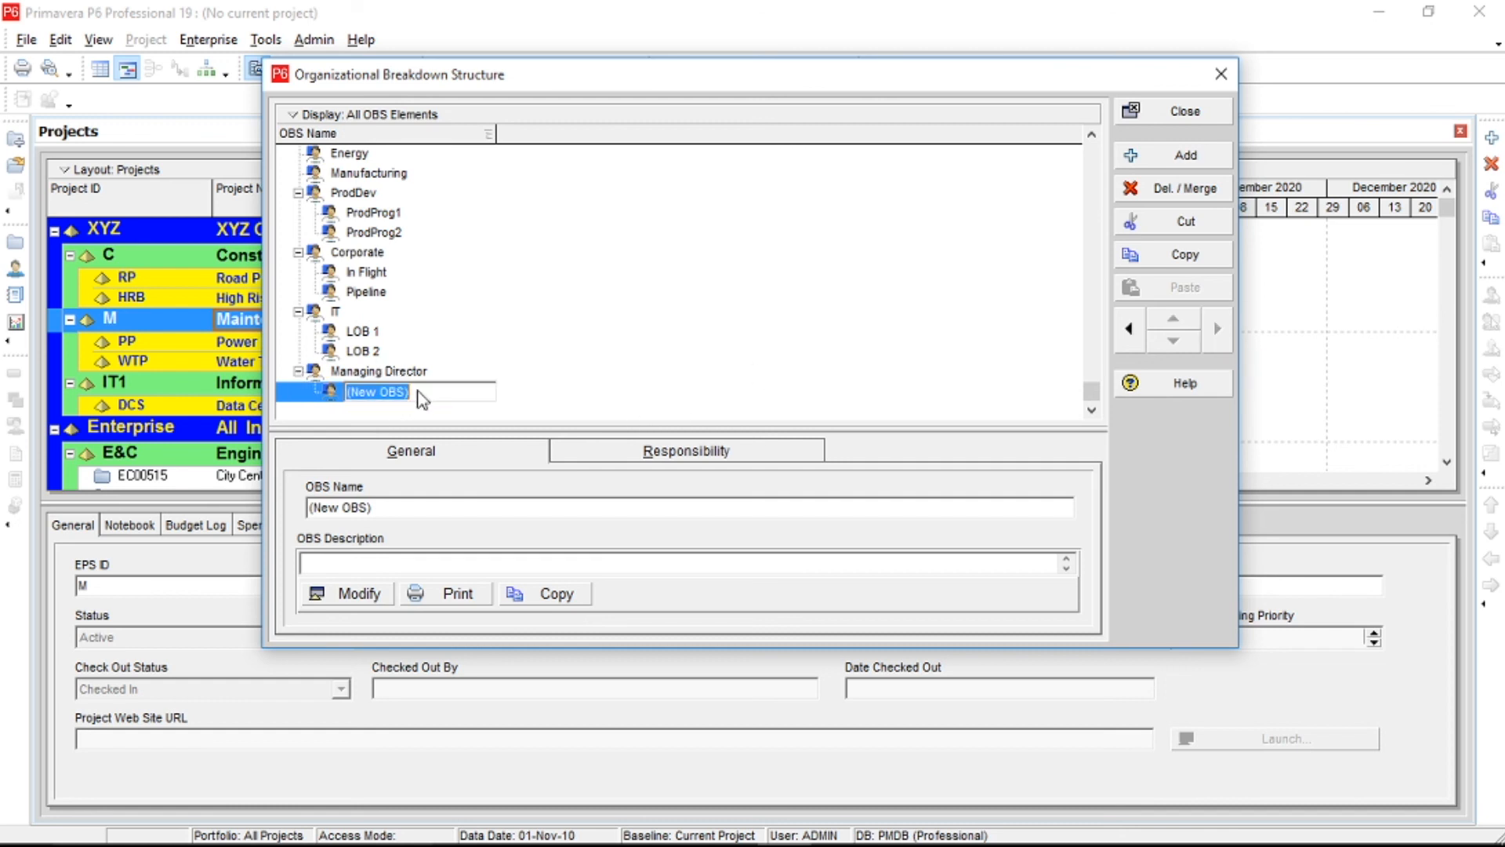
key("ctrl+v")
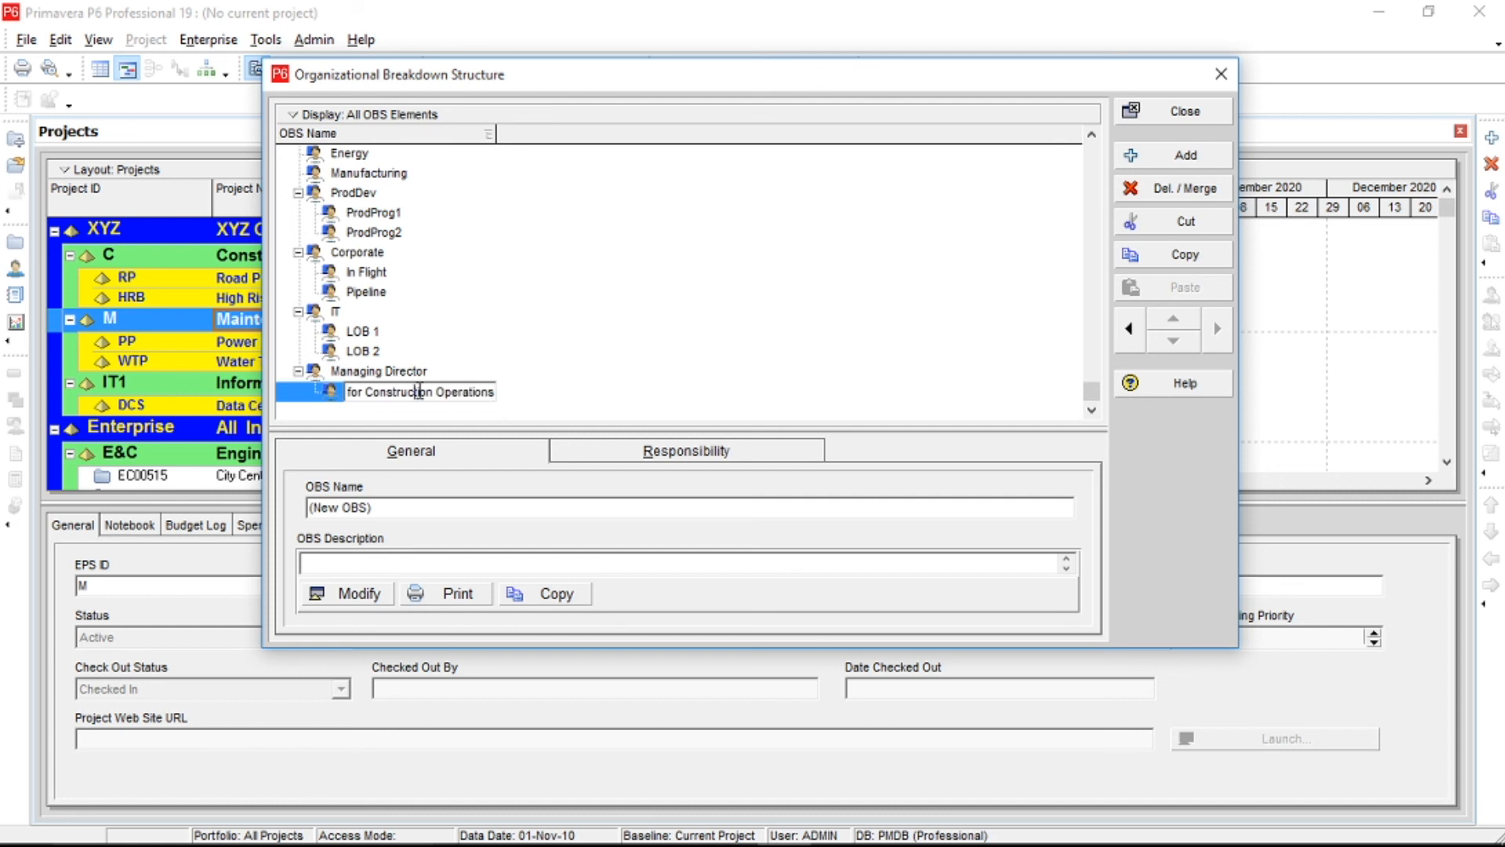
key("Home")
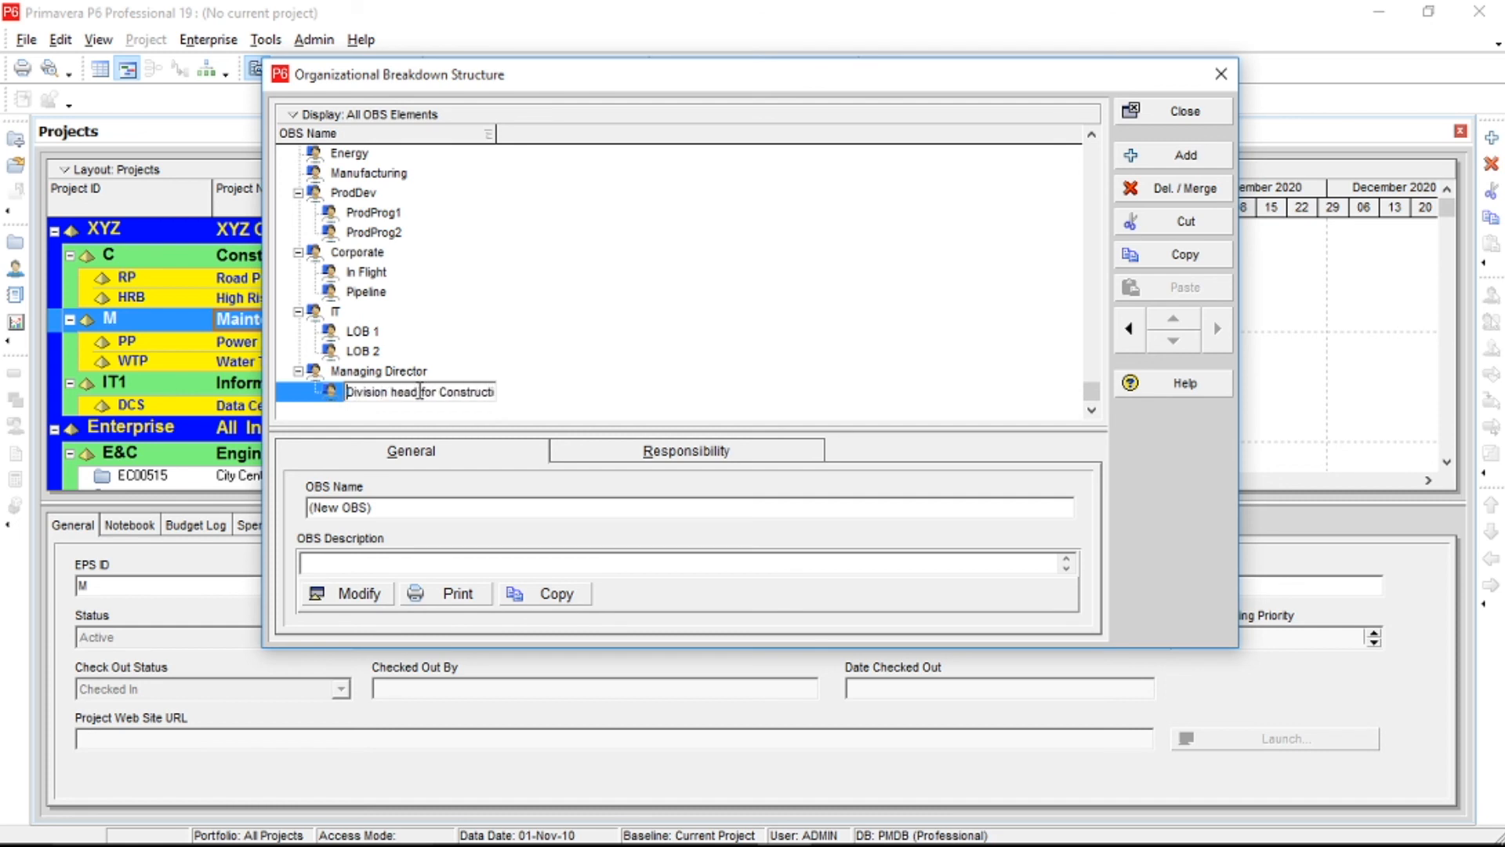
left_click(525, 392)
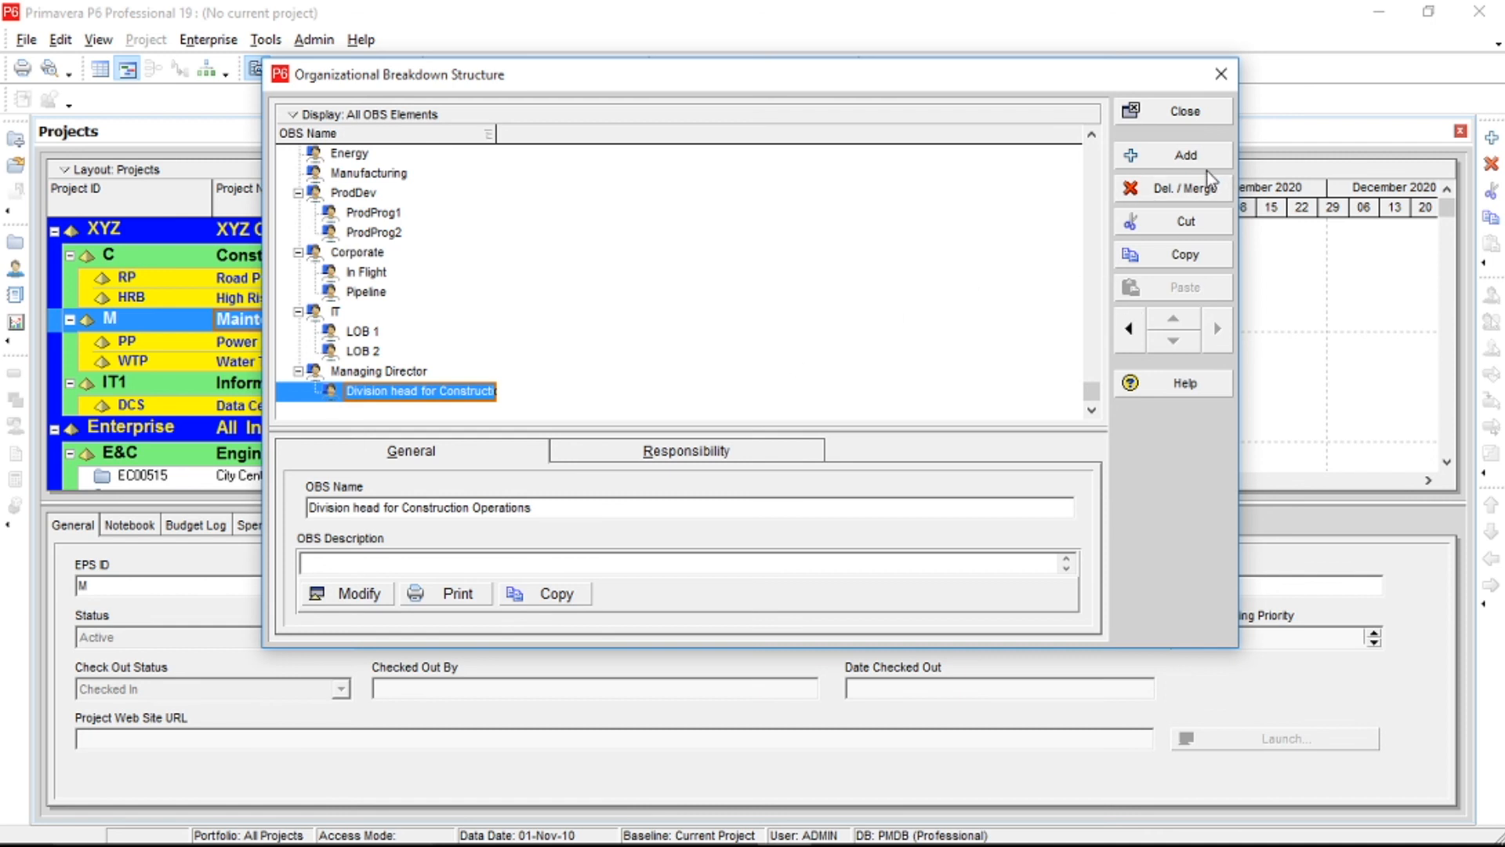
Add a second OBS element under Managing Director named Division head for Maintenance Operations.
left_click(1181, 163)
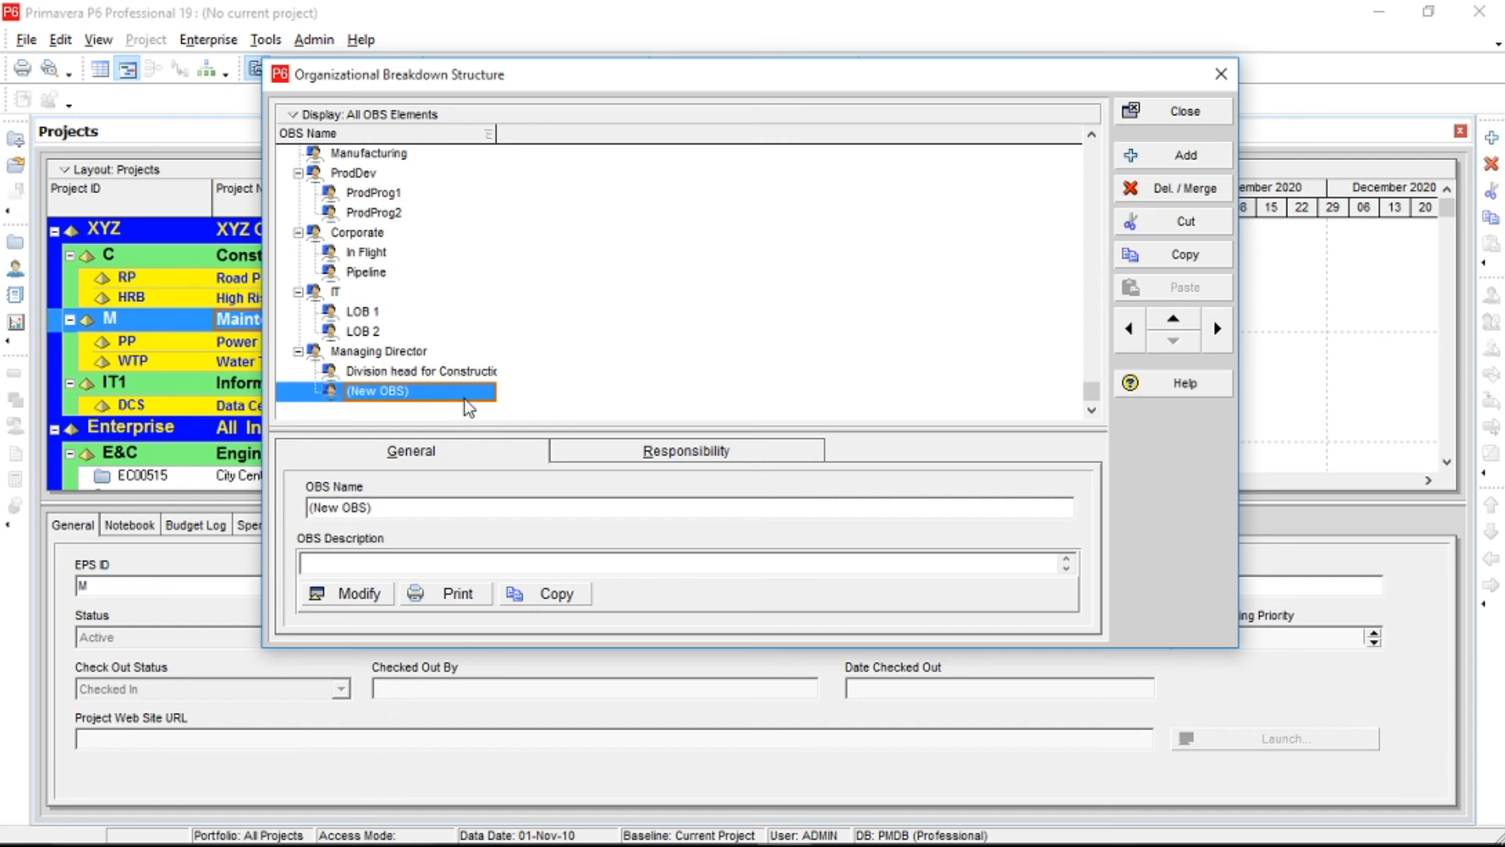
left_click(465, 394)
type("Division head for Maintenance Operations")
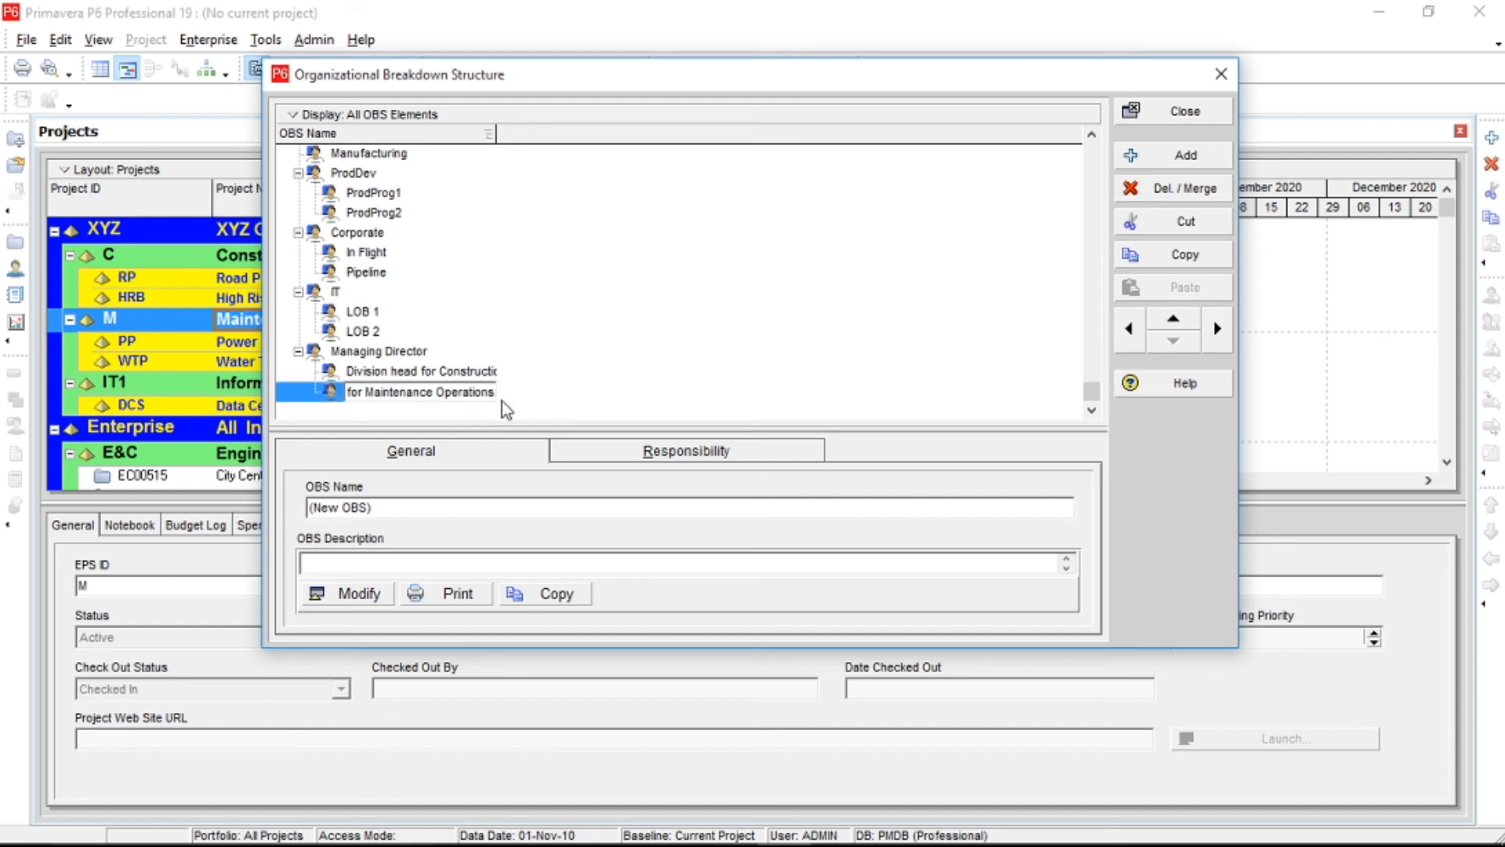
left_click(559, 404)
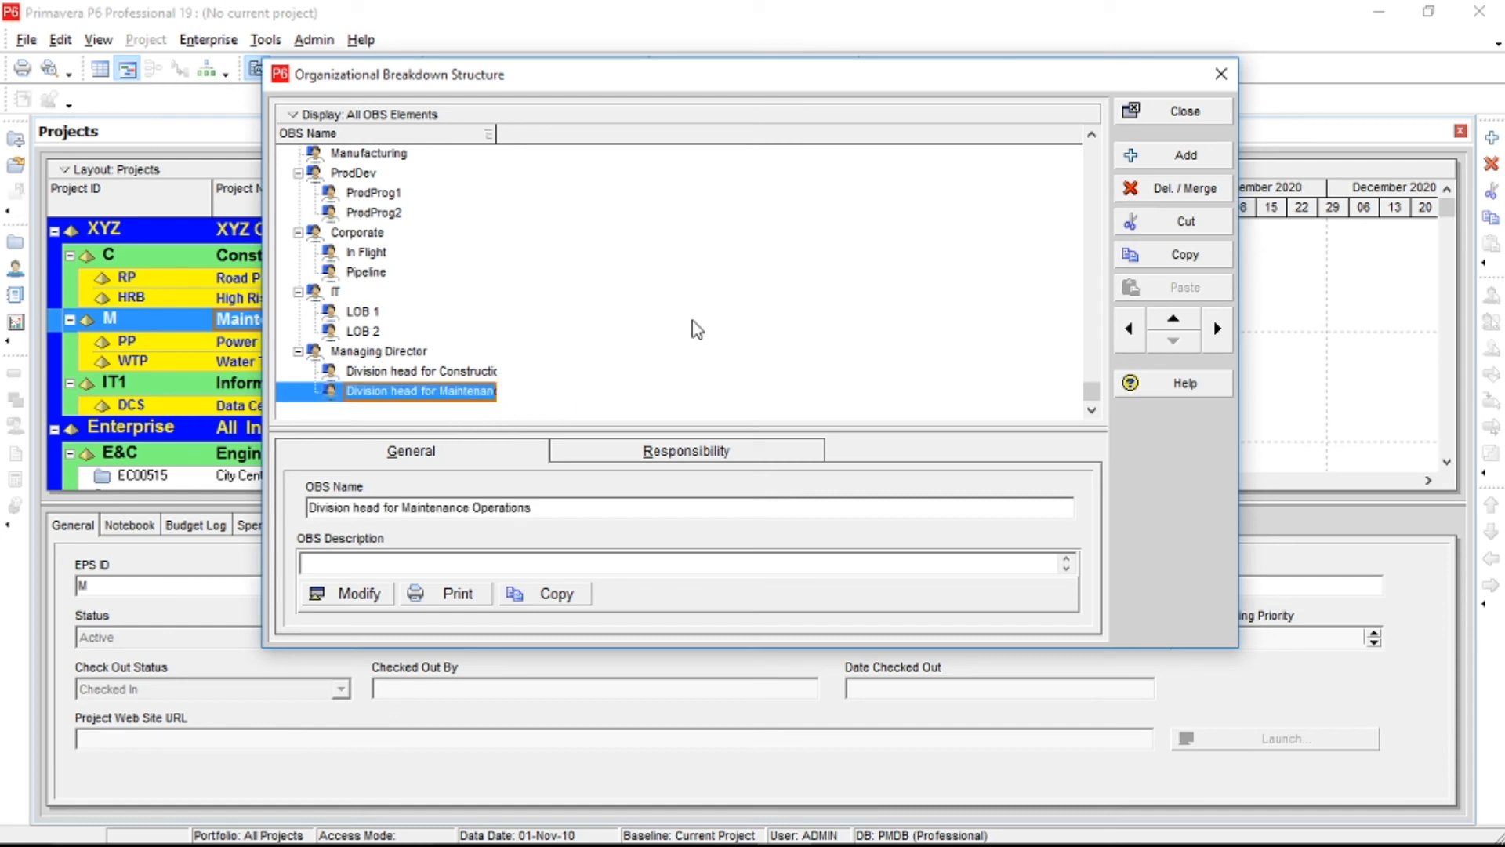
Add a third OBS element under Managing Director and set its OBS name to Divisions head for IT Operations.
left_click(1181, 168)
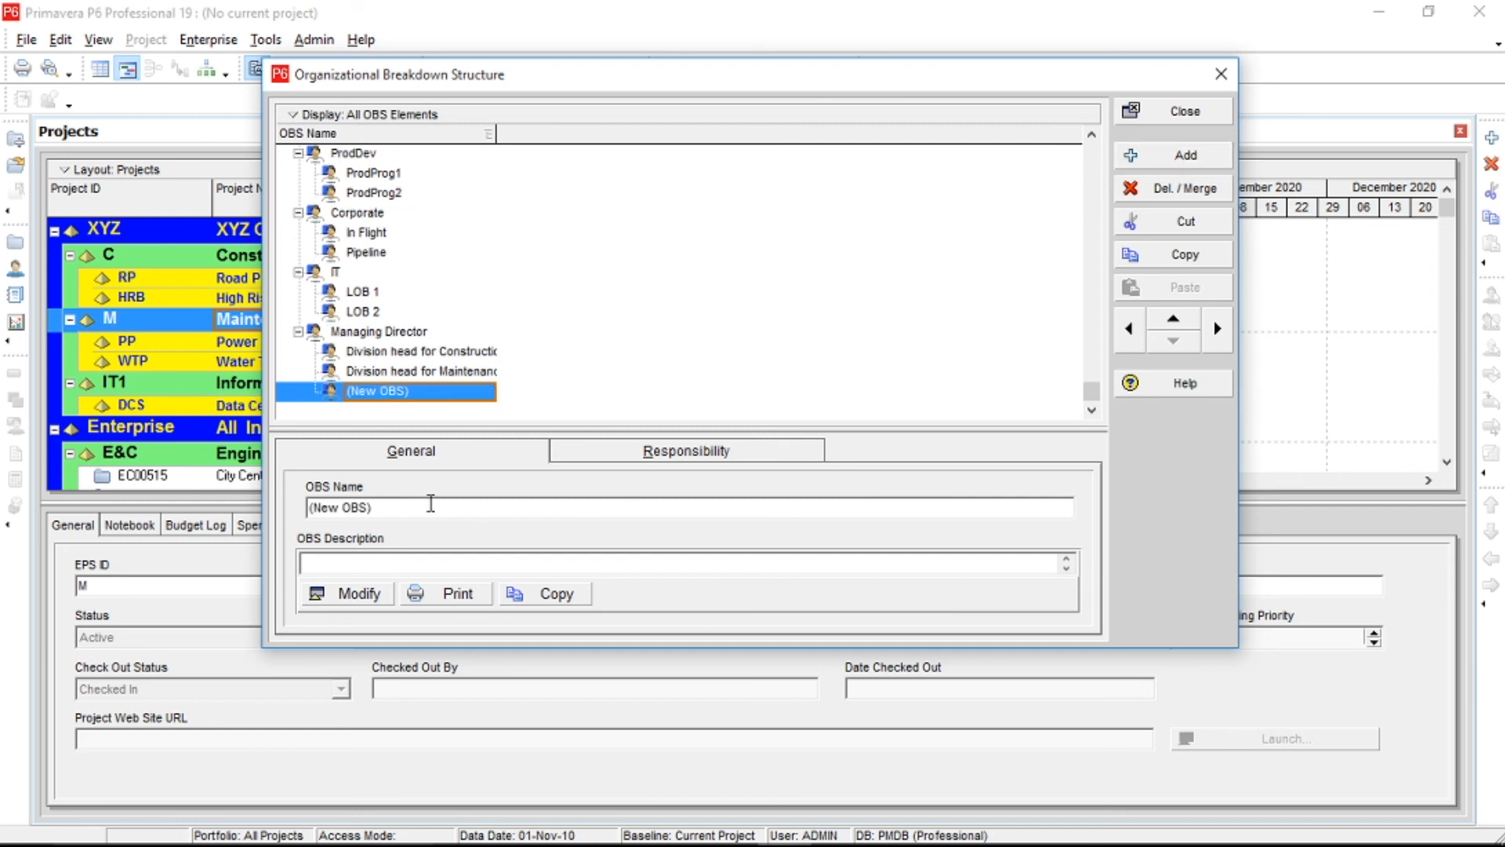
double_click(430, 505)
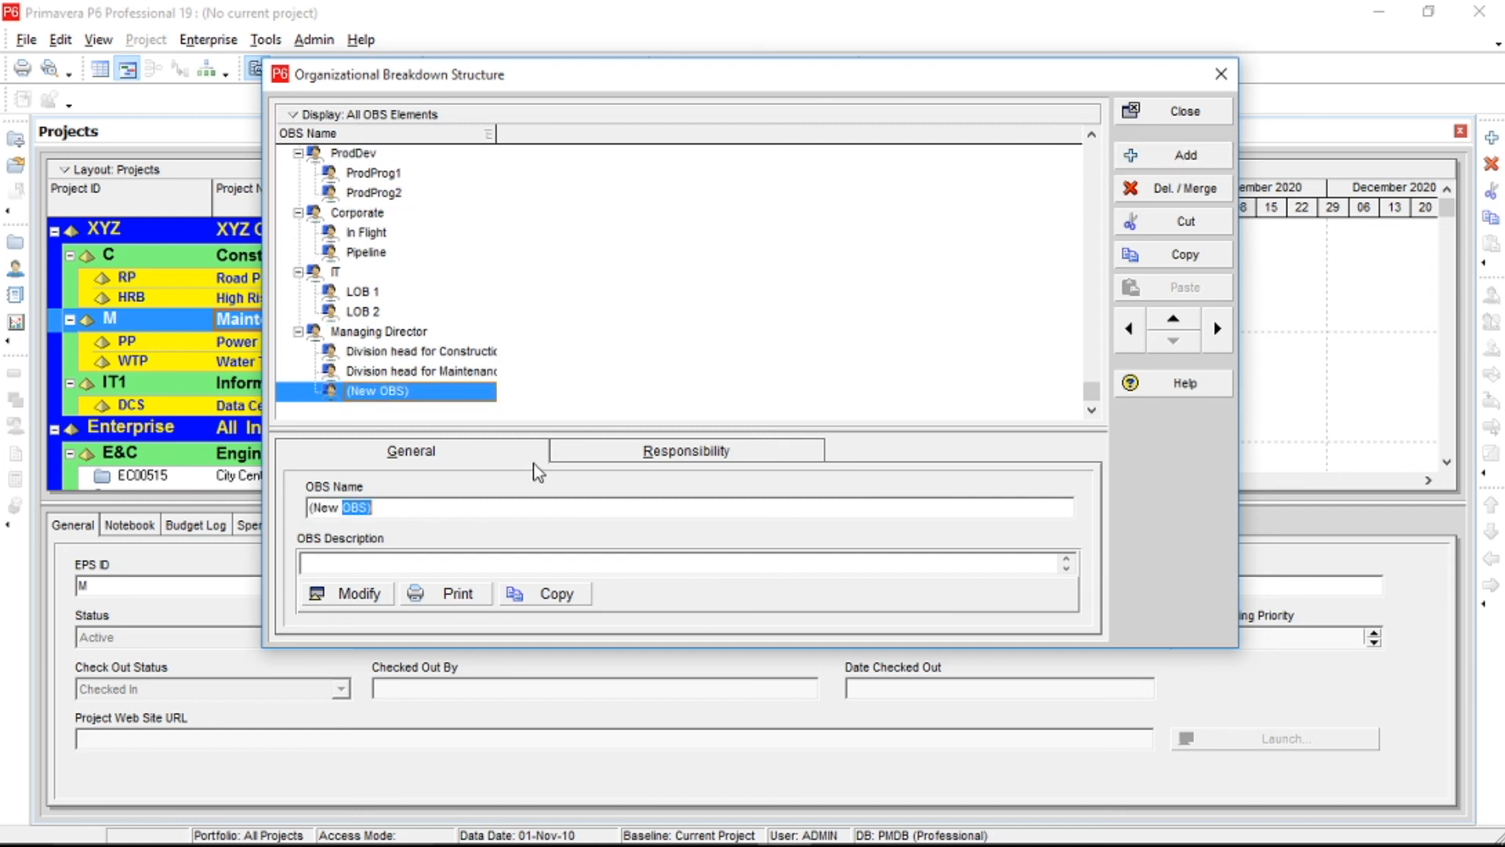
left_click(433, 512)
key("BackSpace")
key("BackSpace")
key("BackSpace")
key("BackSpace")
key("BackSpace")
key("BackSpace")
key("BackSpace")
key("BackSpace")
key("BackSpace")
type("Divisions head for IT Operations")
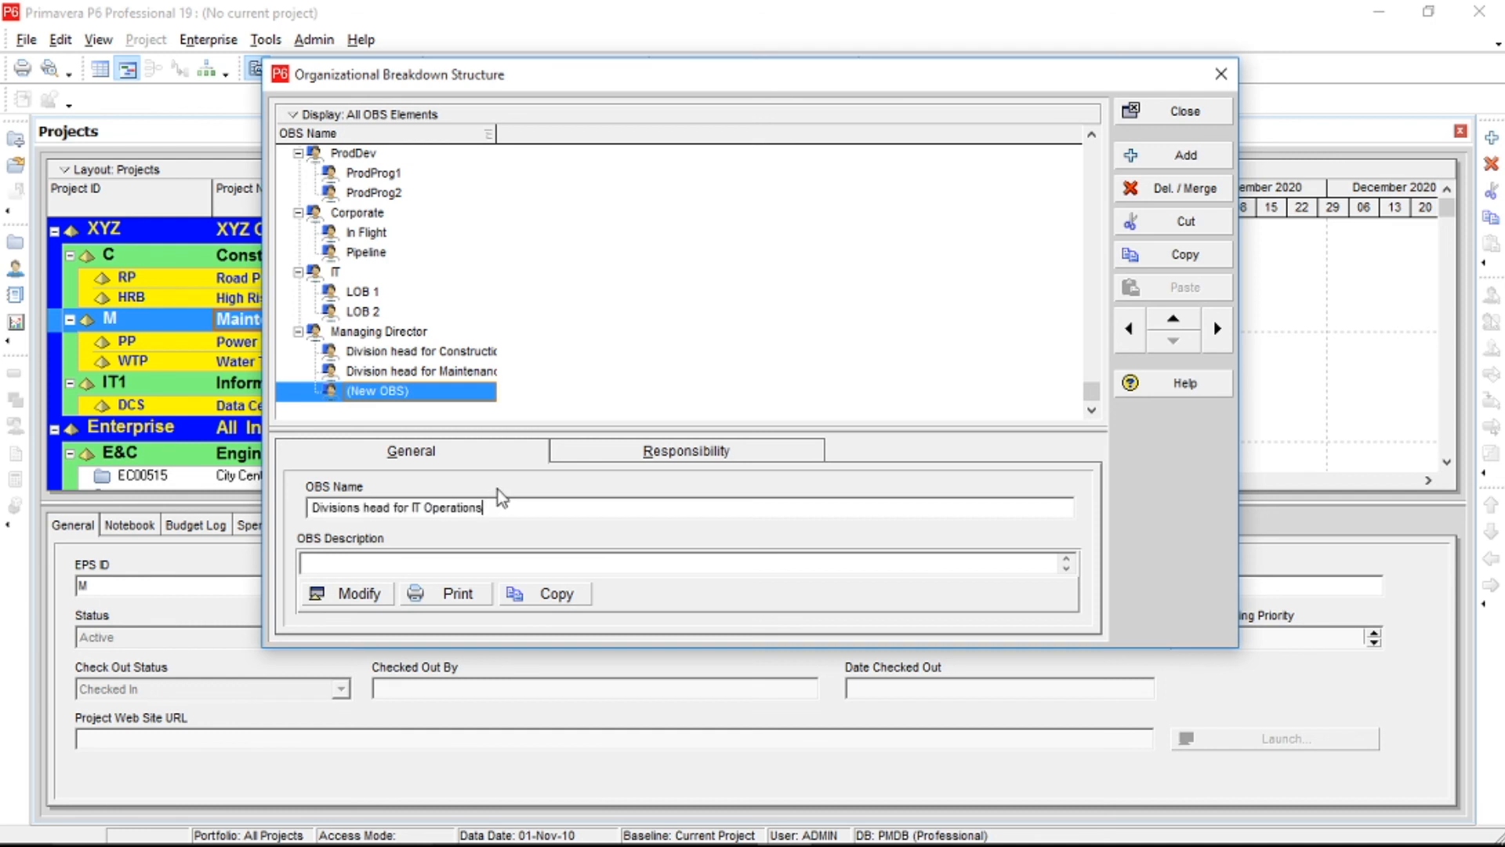
key("Return")
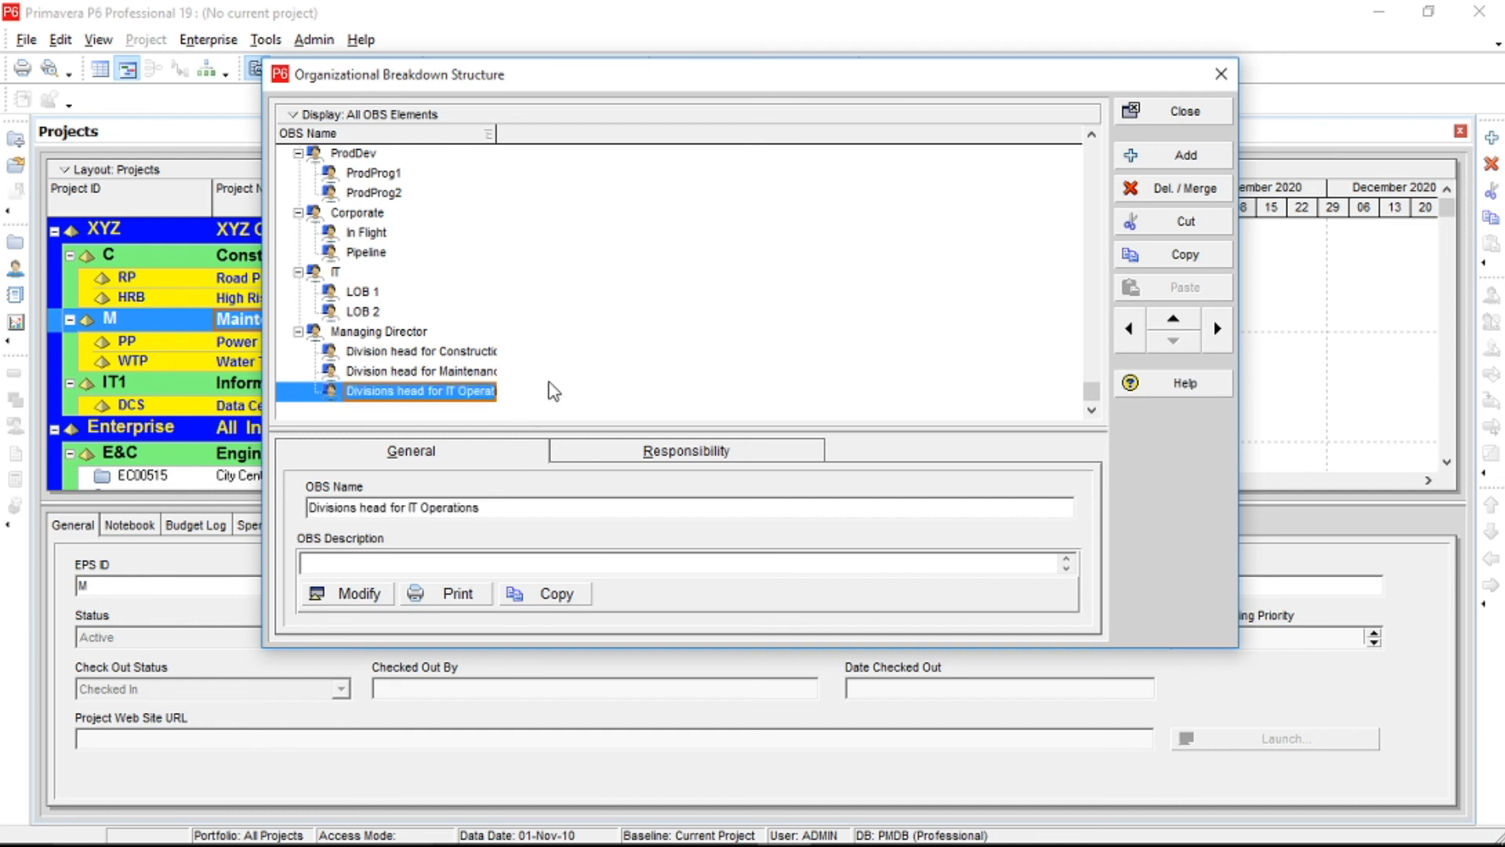
Add an OBS element one level below the Construction Operations division head and name it Manager of Road Projects.
left_click(439, 353)
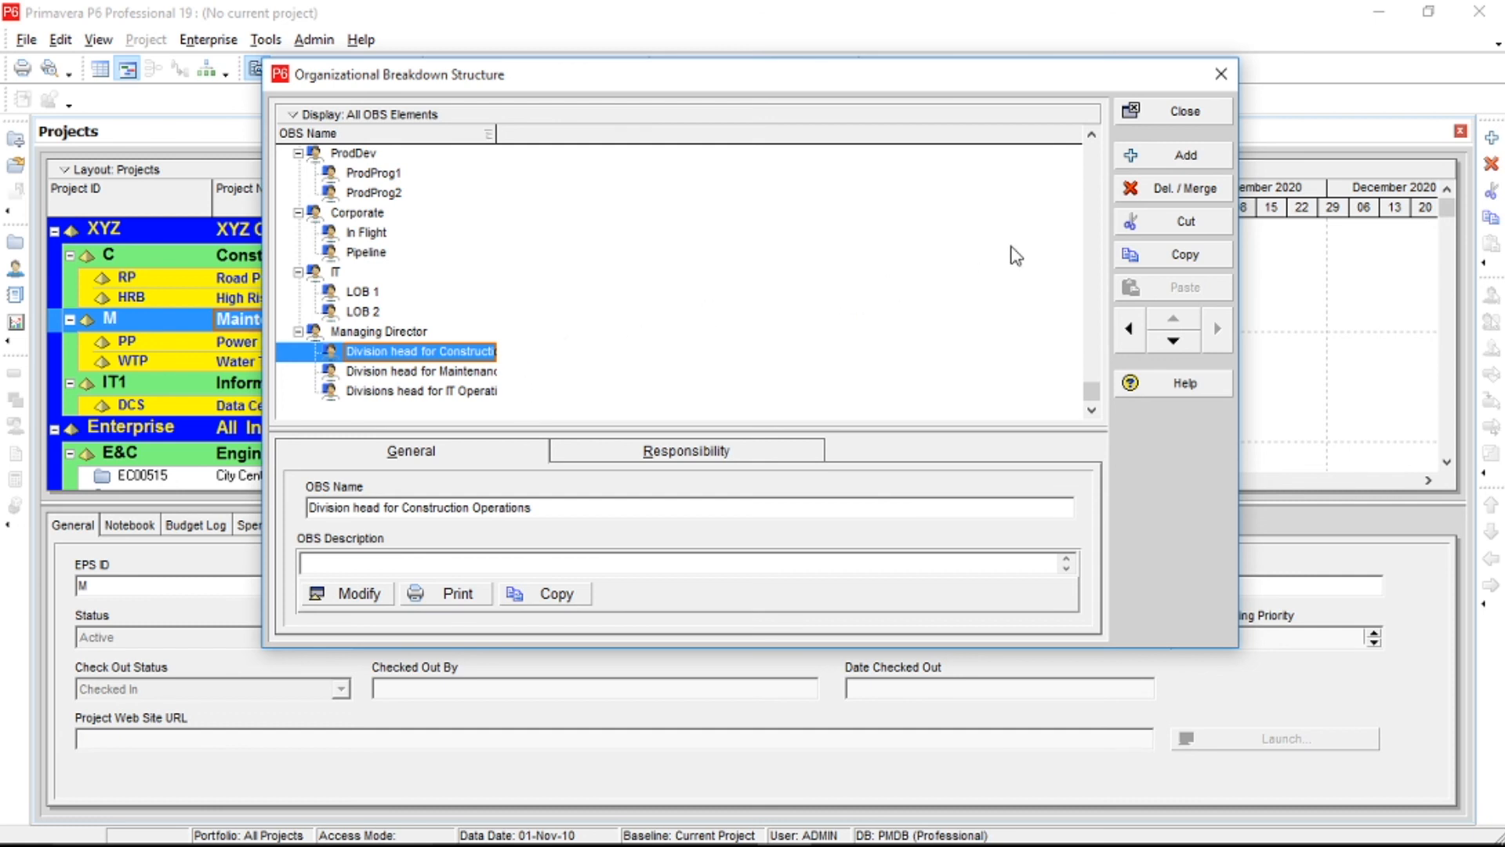
left_click(1200, 156)
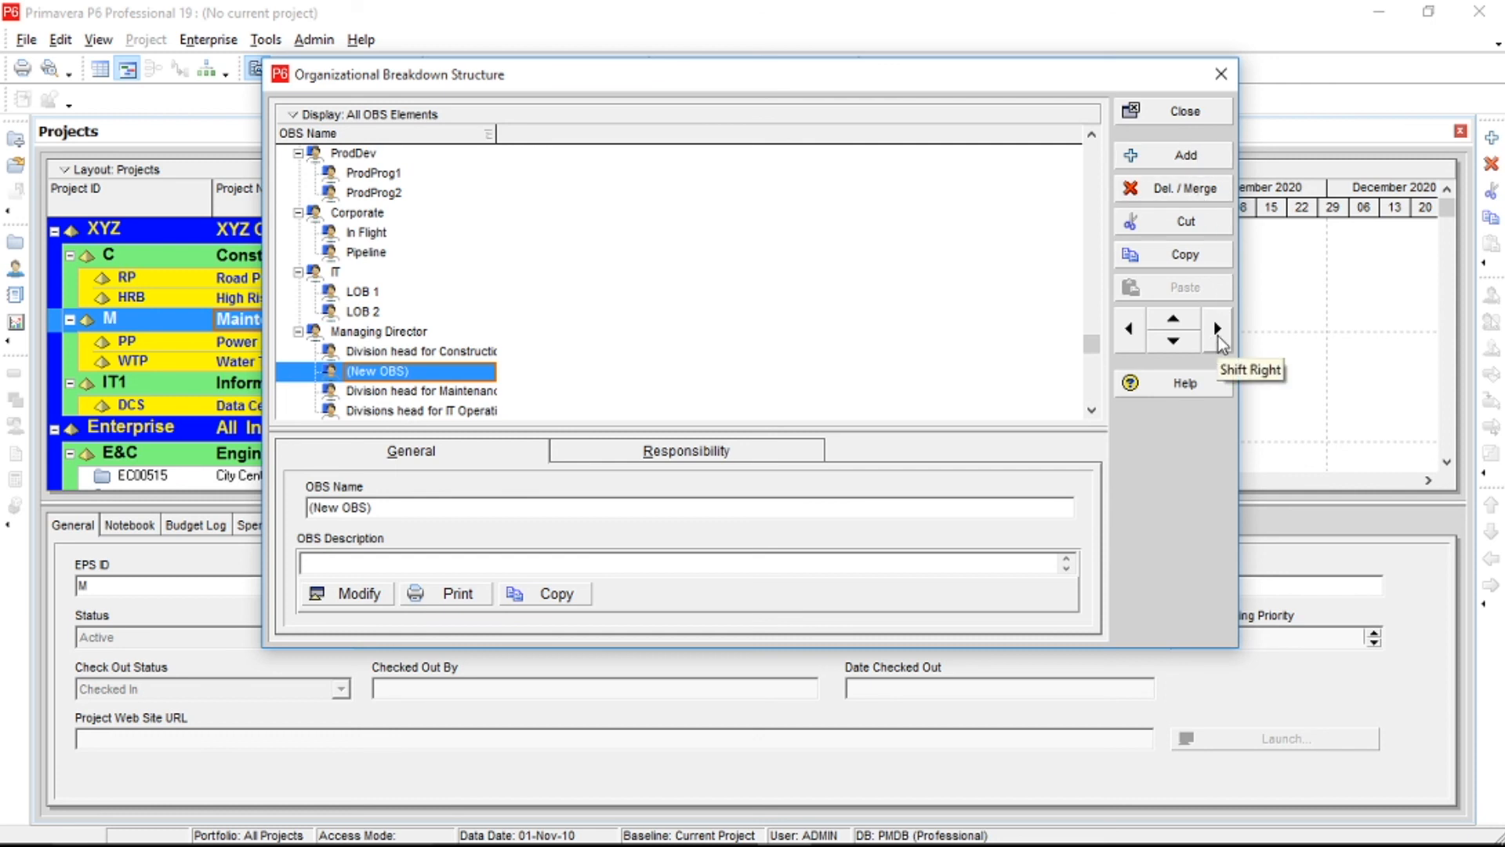
left_click(1218, 333)
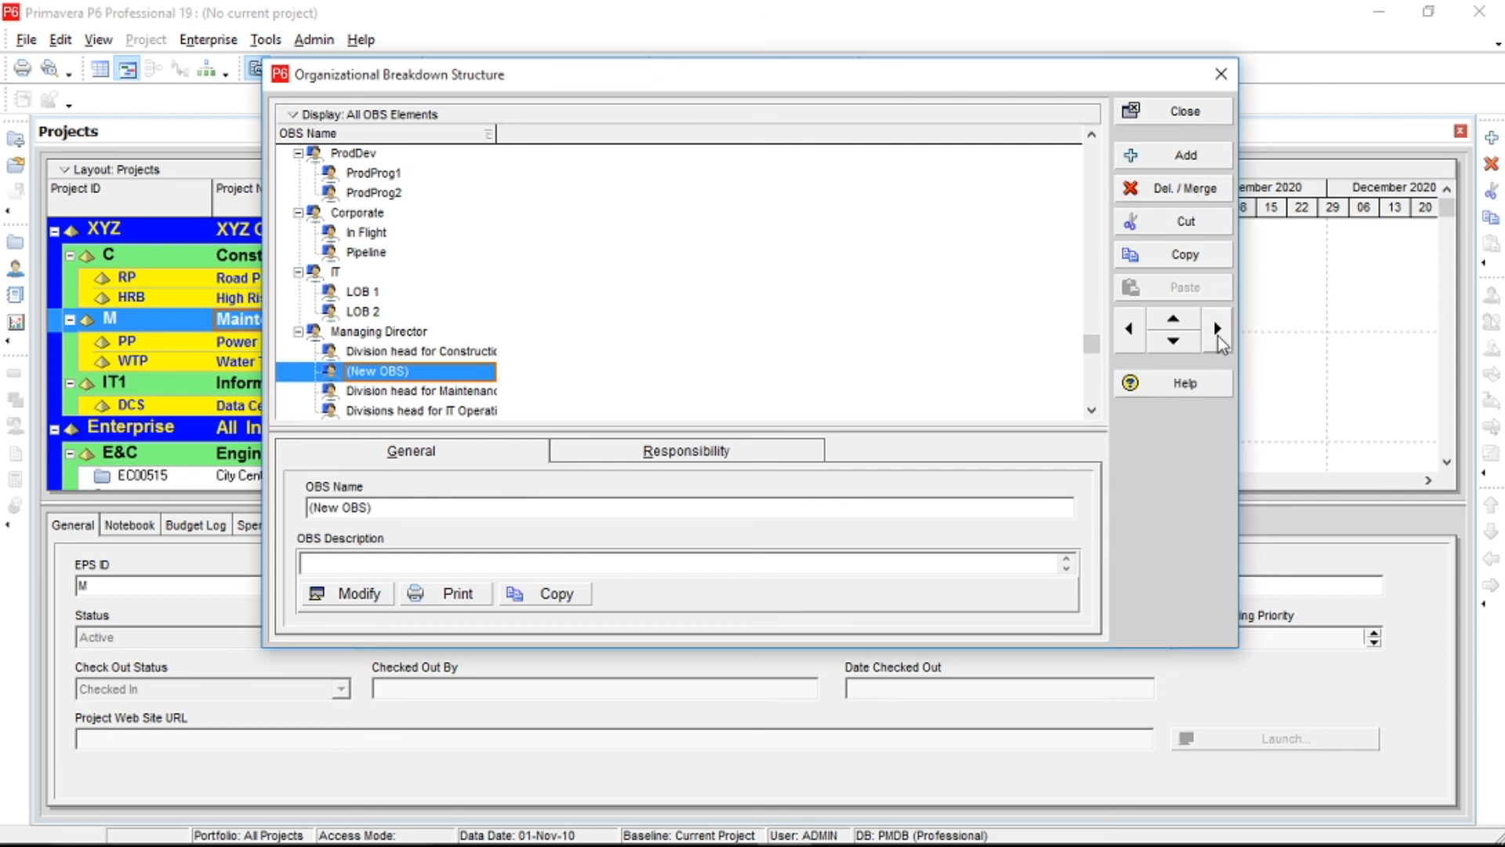
left_click(459, 374)
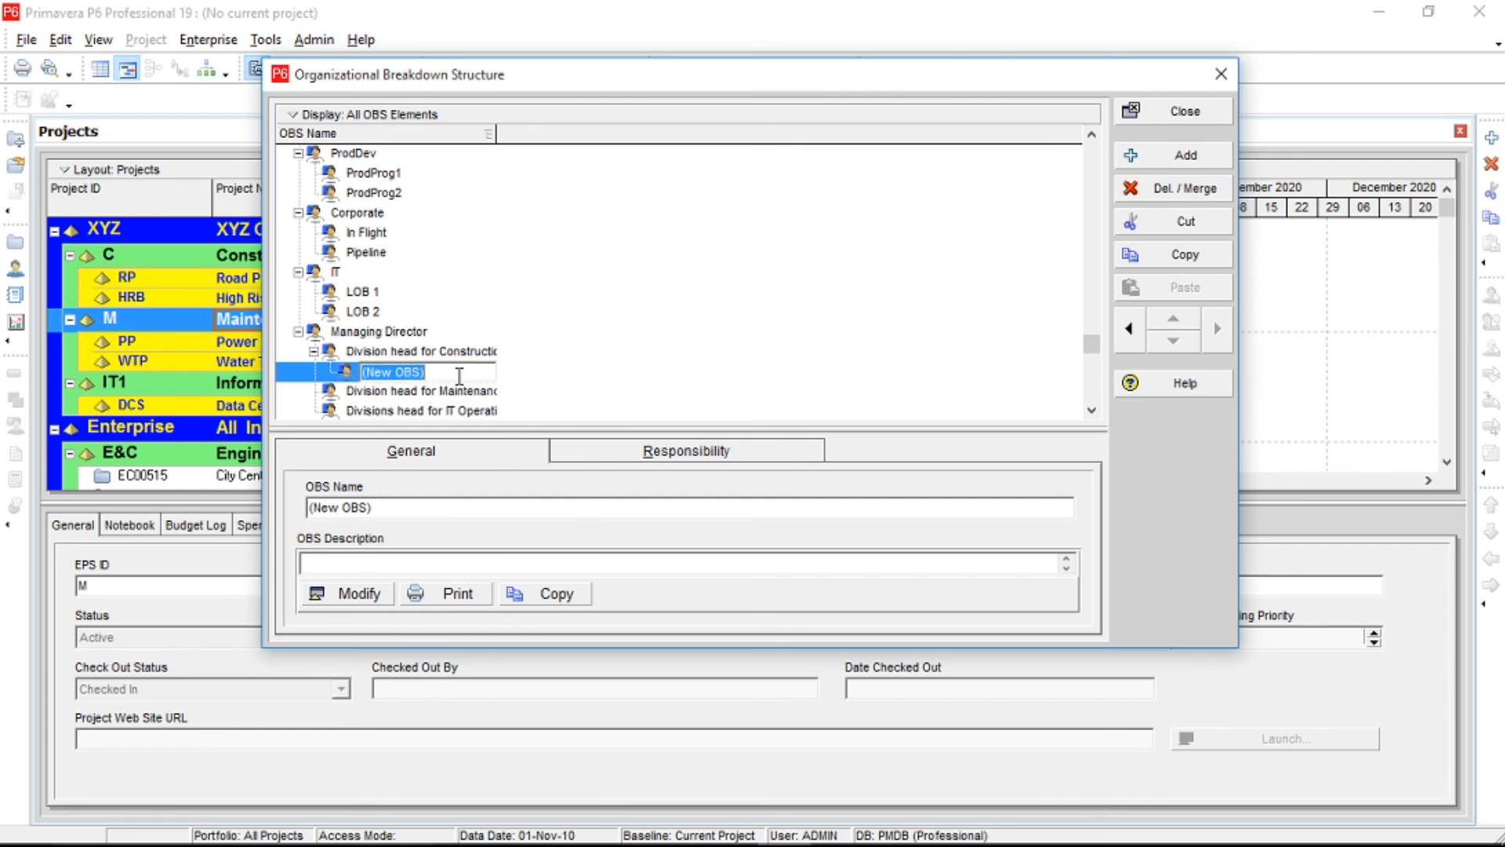
type("Manager of Road Projects")
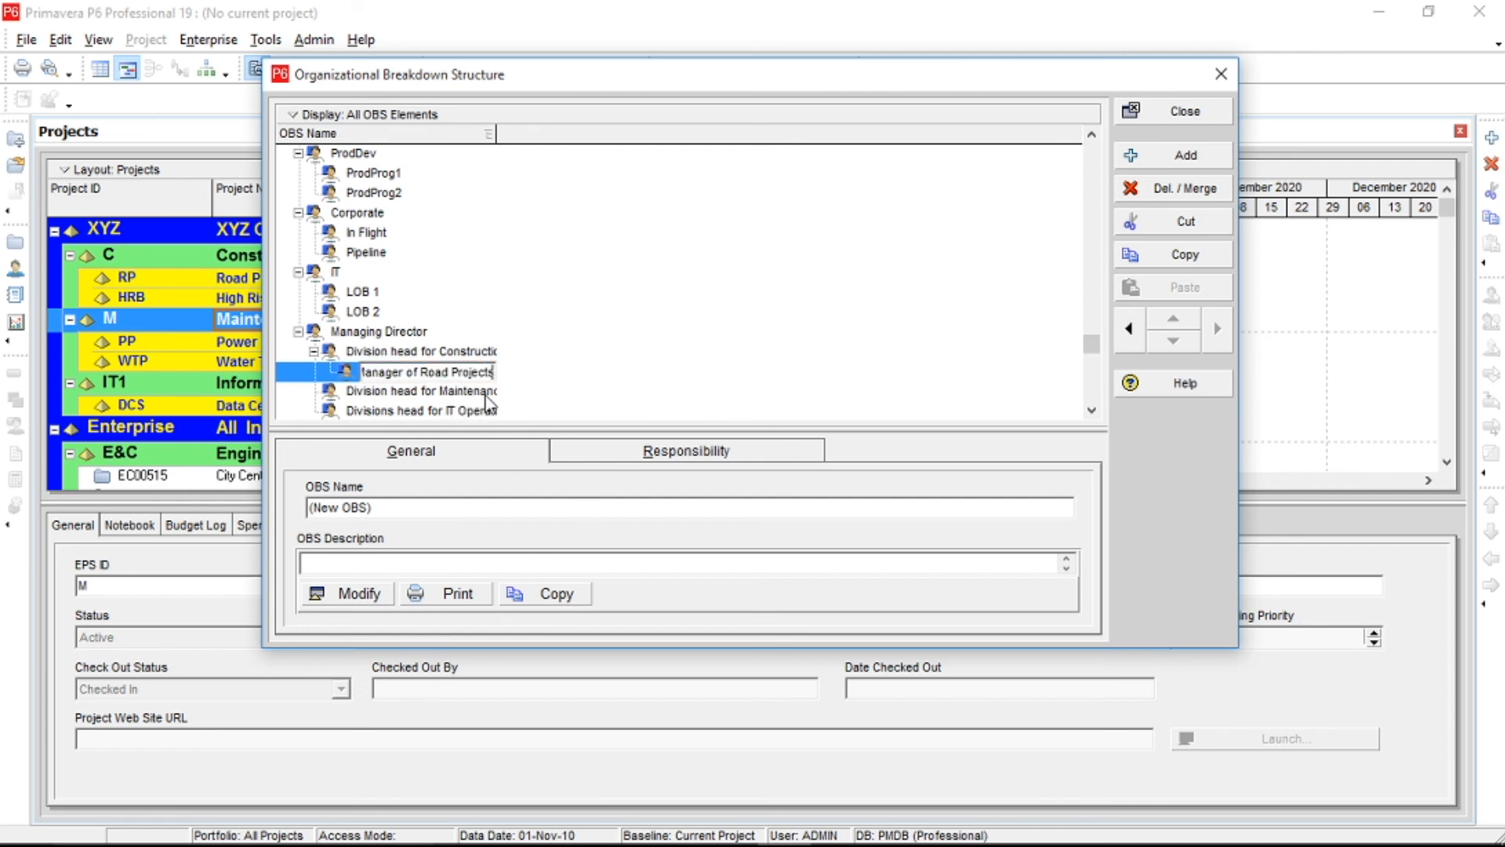
left_click(530, 375)
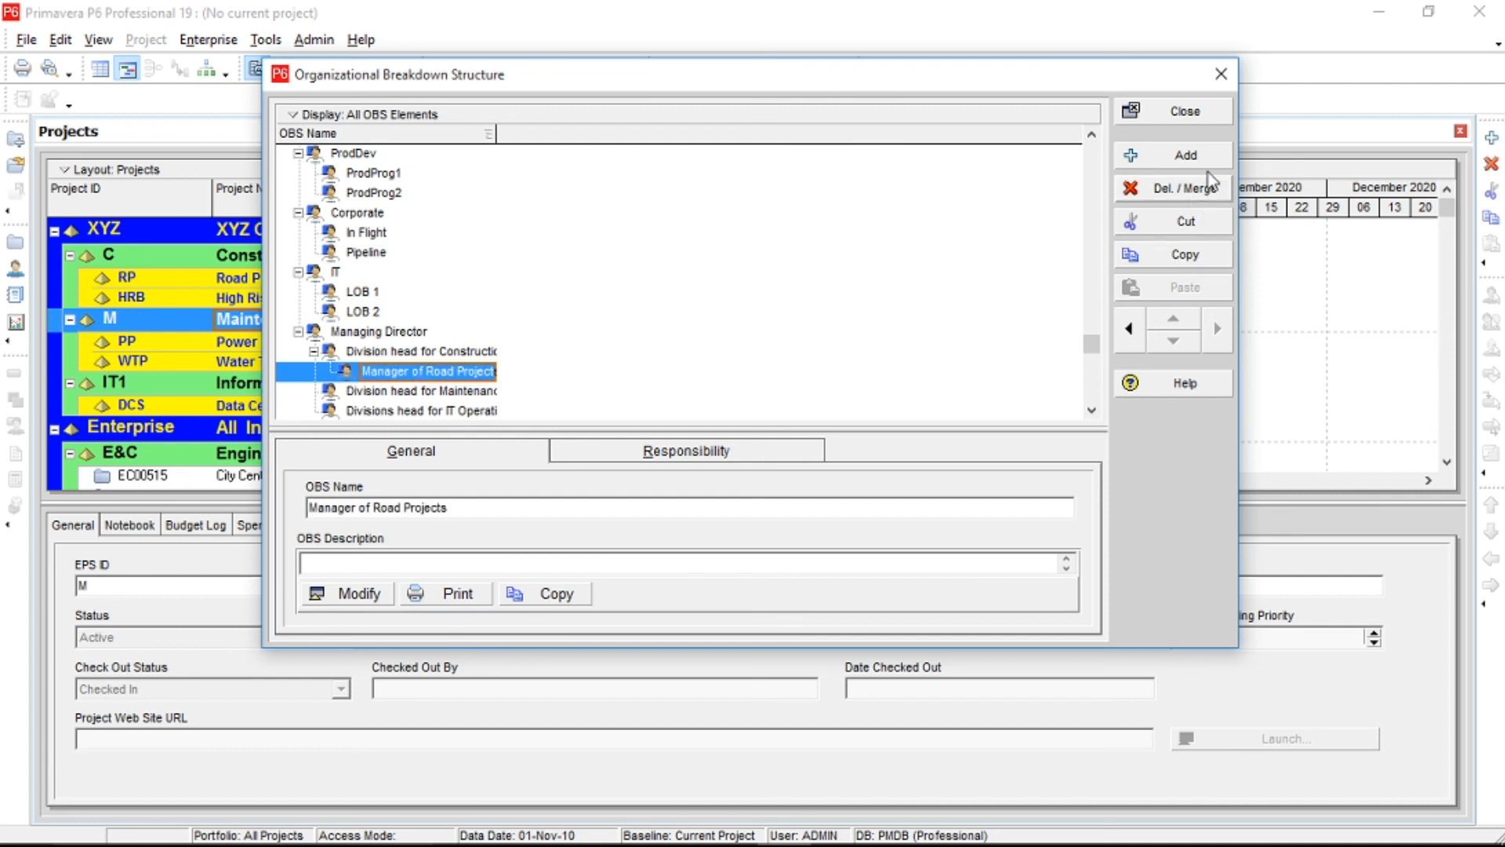
Add another OBS element under the Construction Operations division head, named Manager of Building Projects.
left_click(1186, 155)
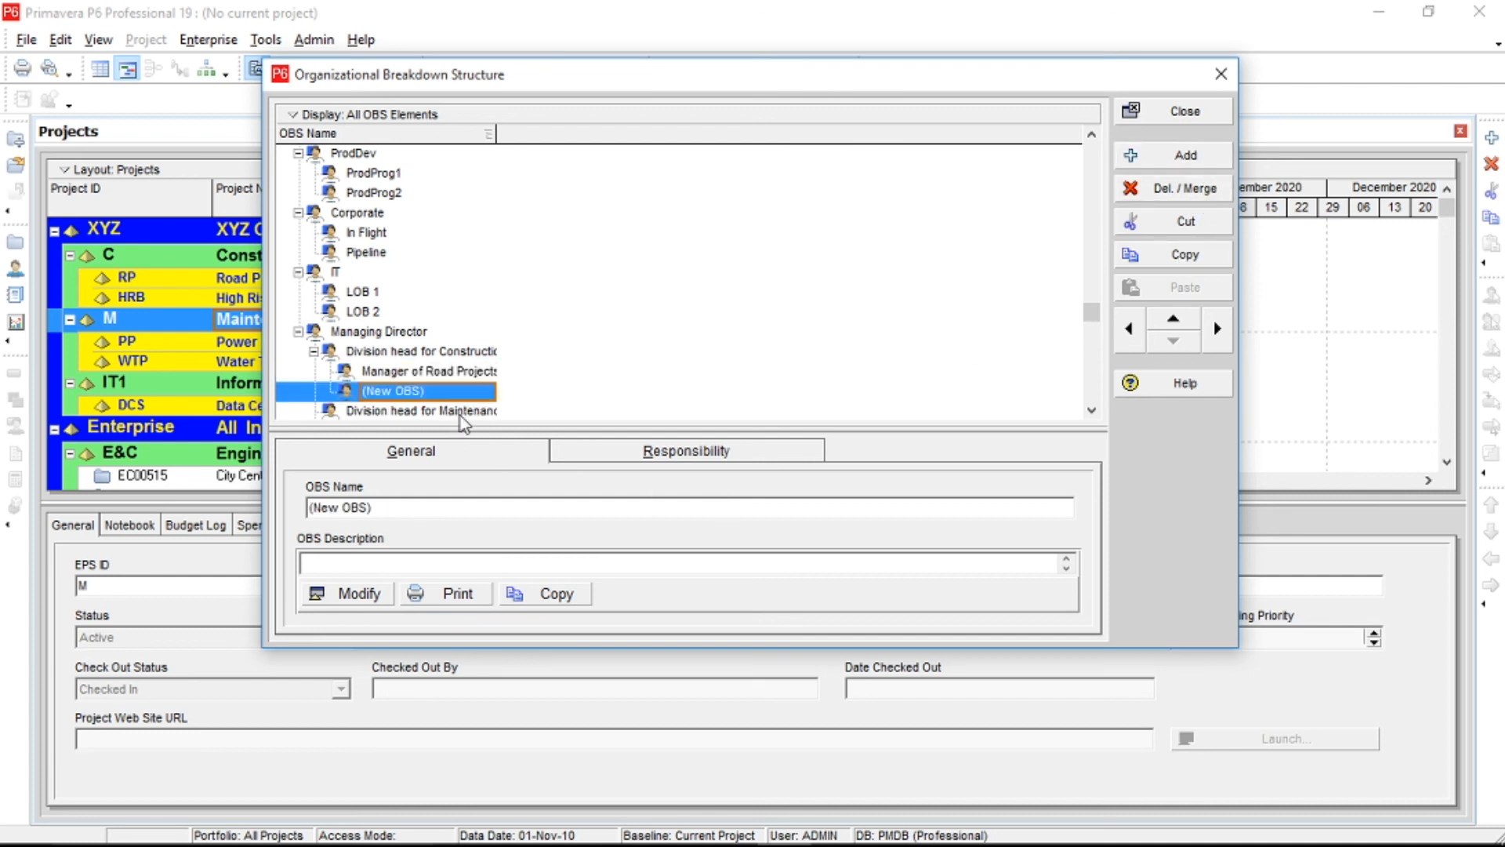
left_click(477, 392)
type("Manager of Building Projects")
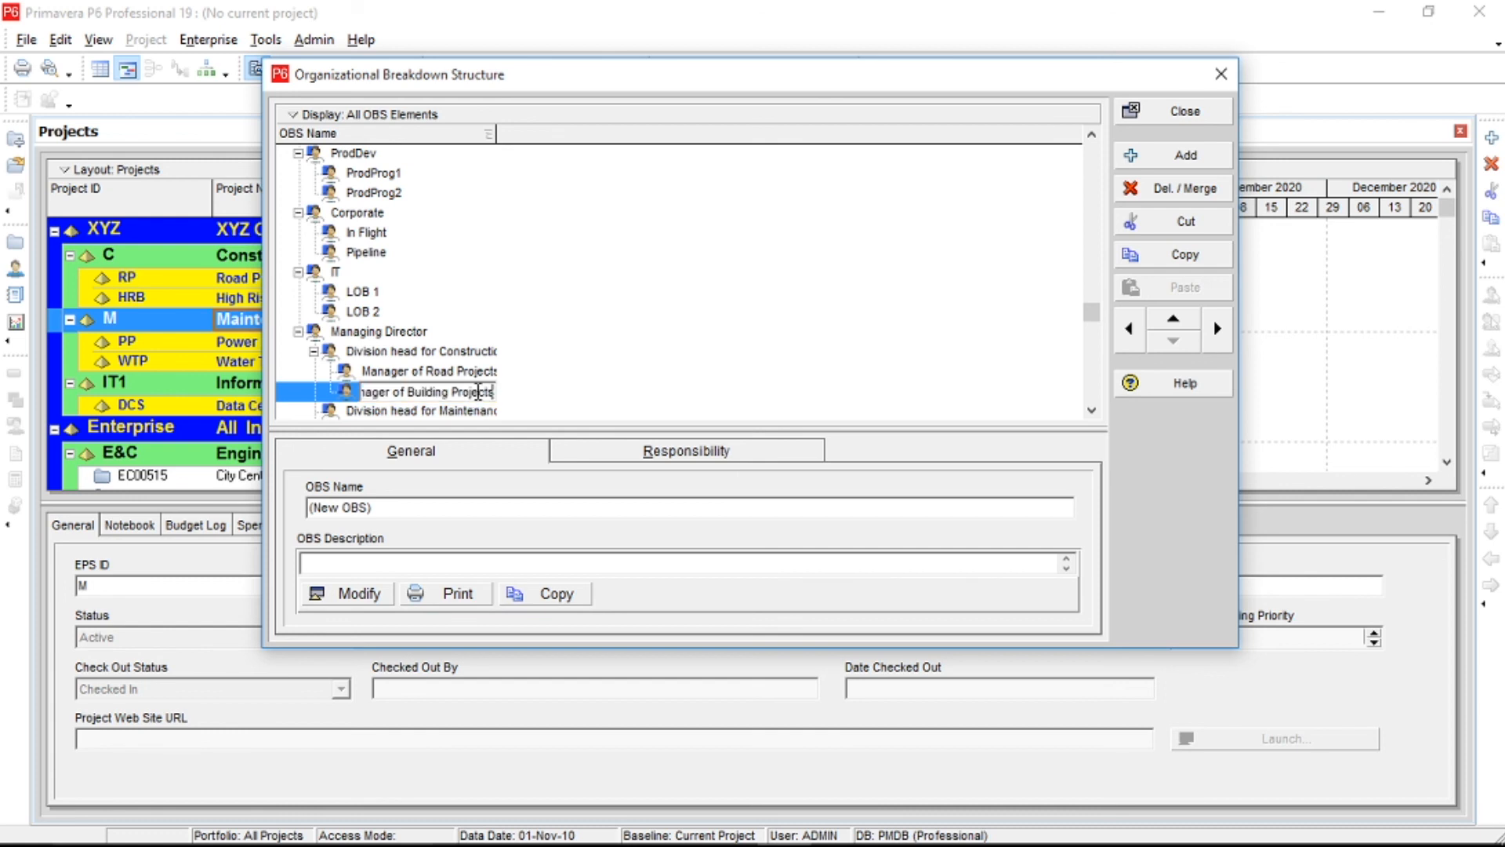
left_click(531, 396)
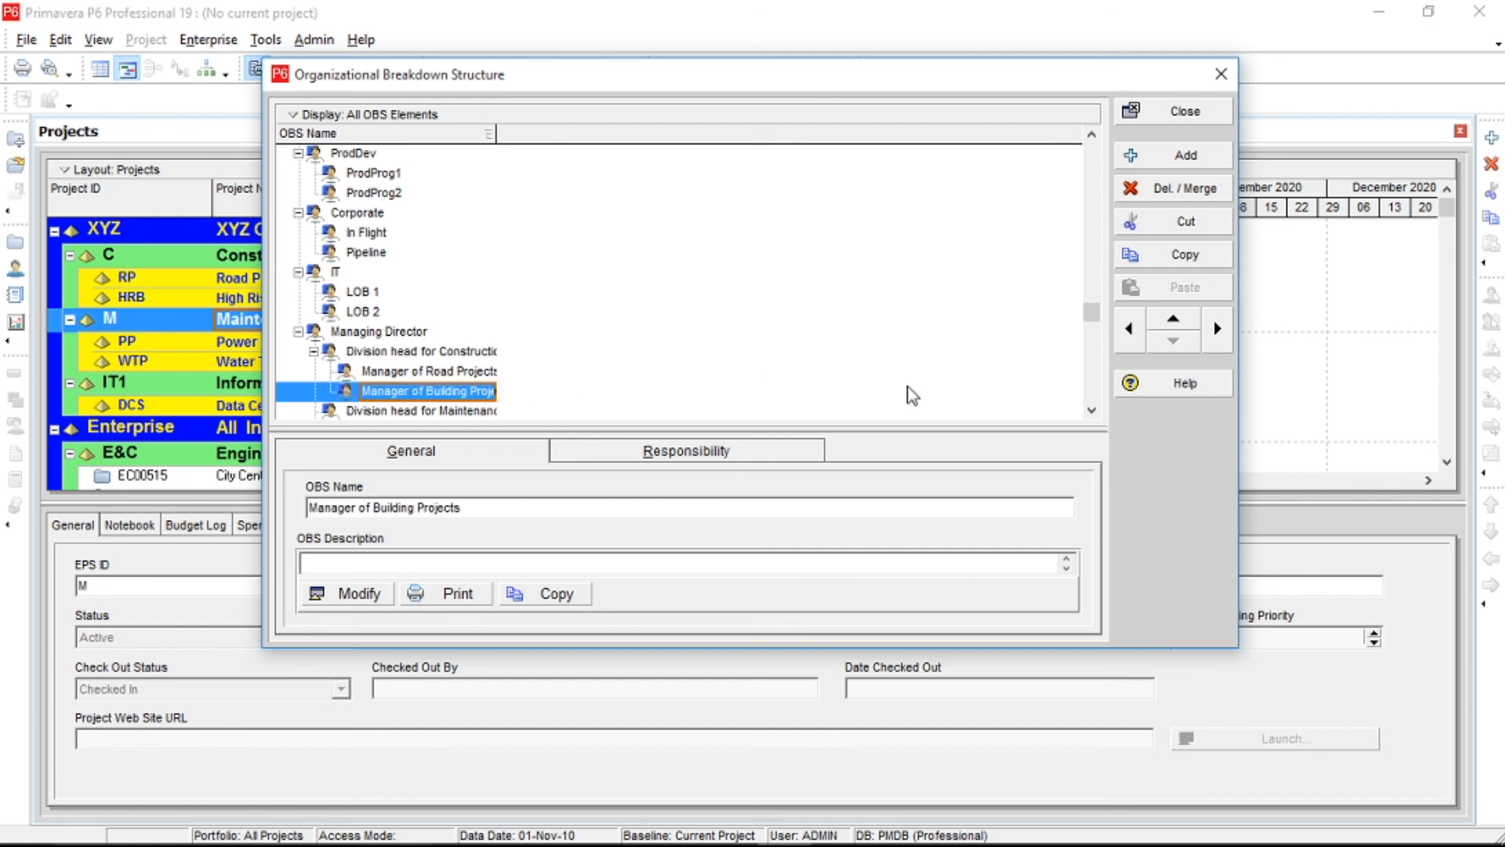
Add an OBS element one level below the Maintenance Operations division head and name it Manager of Power Plant Projects.
left_click(1092, 409)
left_click(1092, 410)
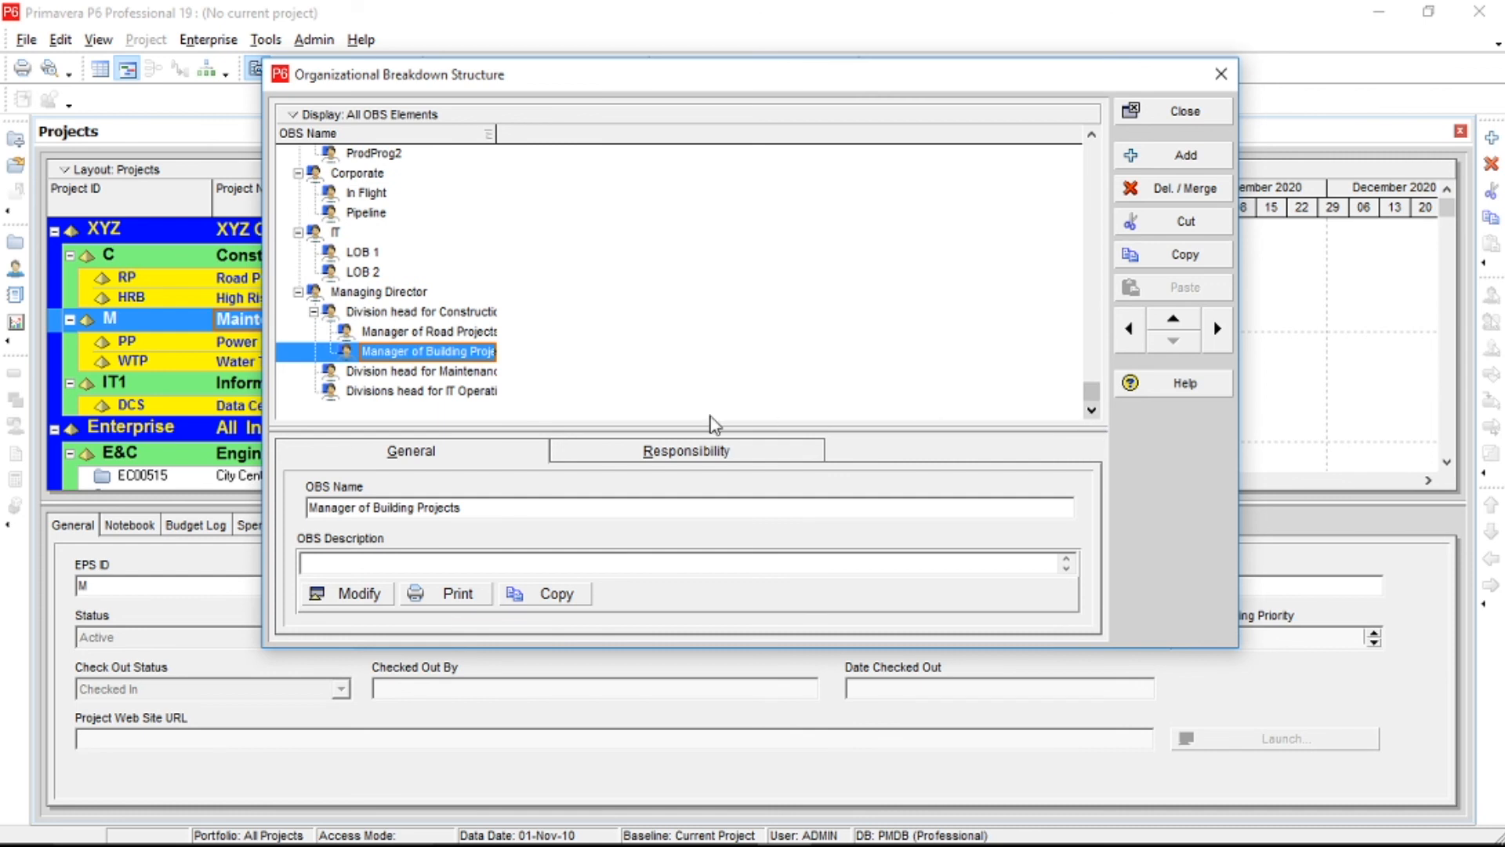
left_click(477, 374)
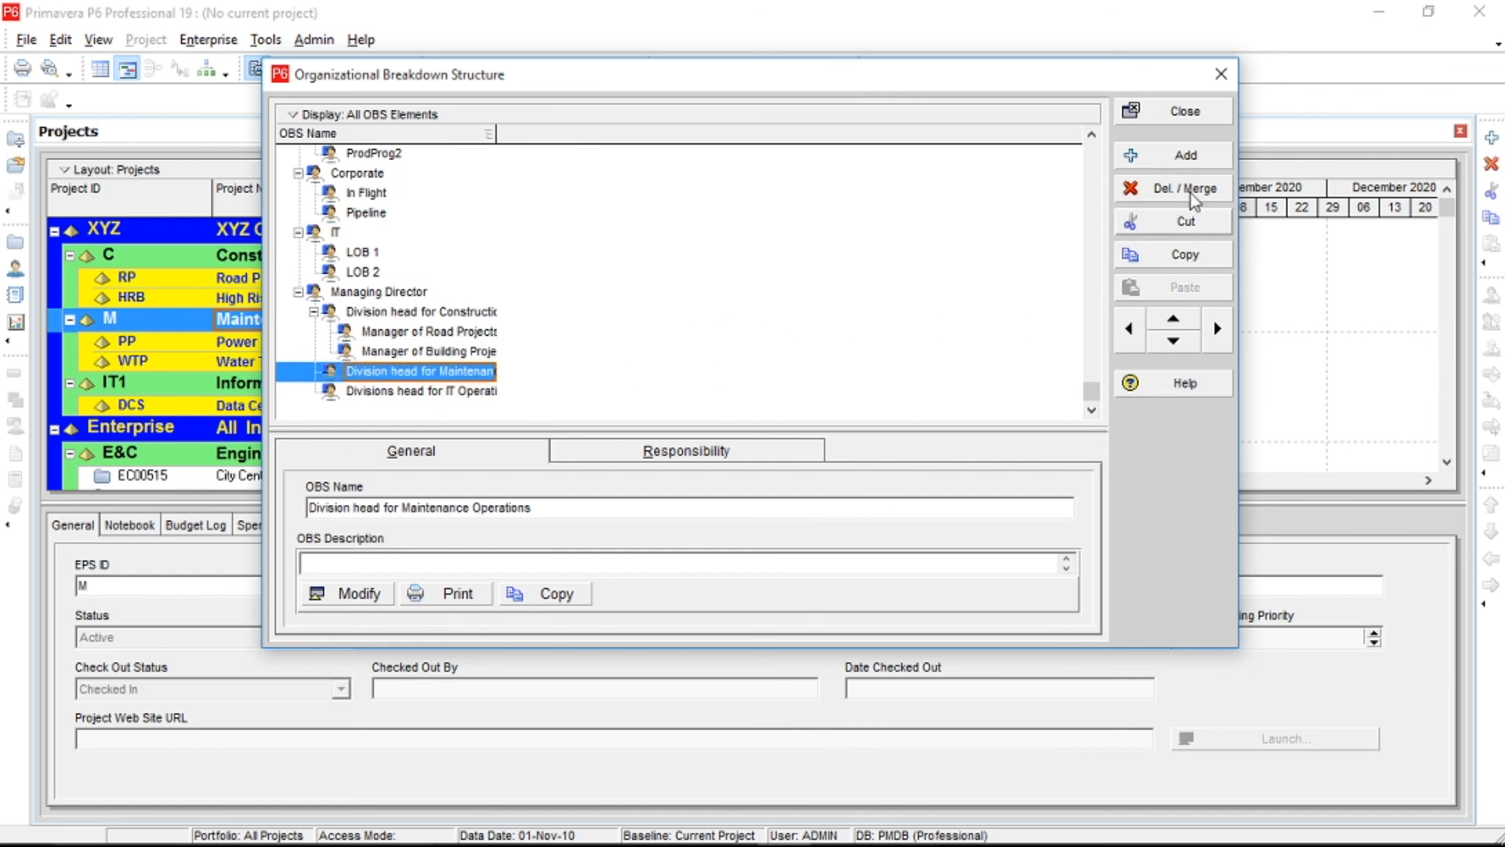
left_click(1185, 157)
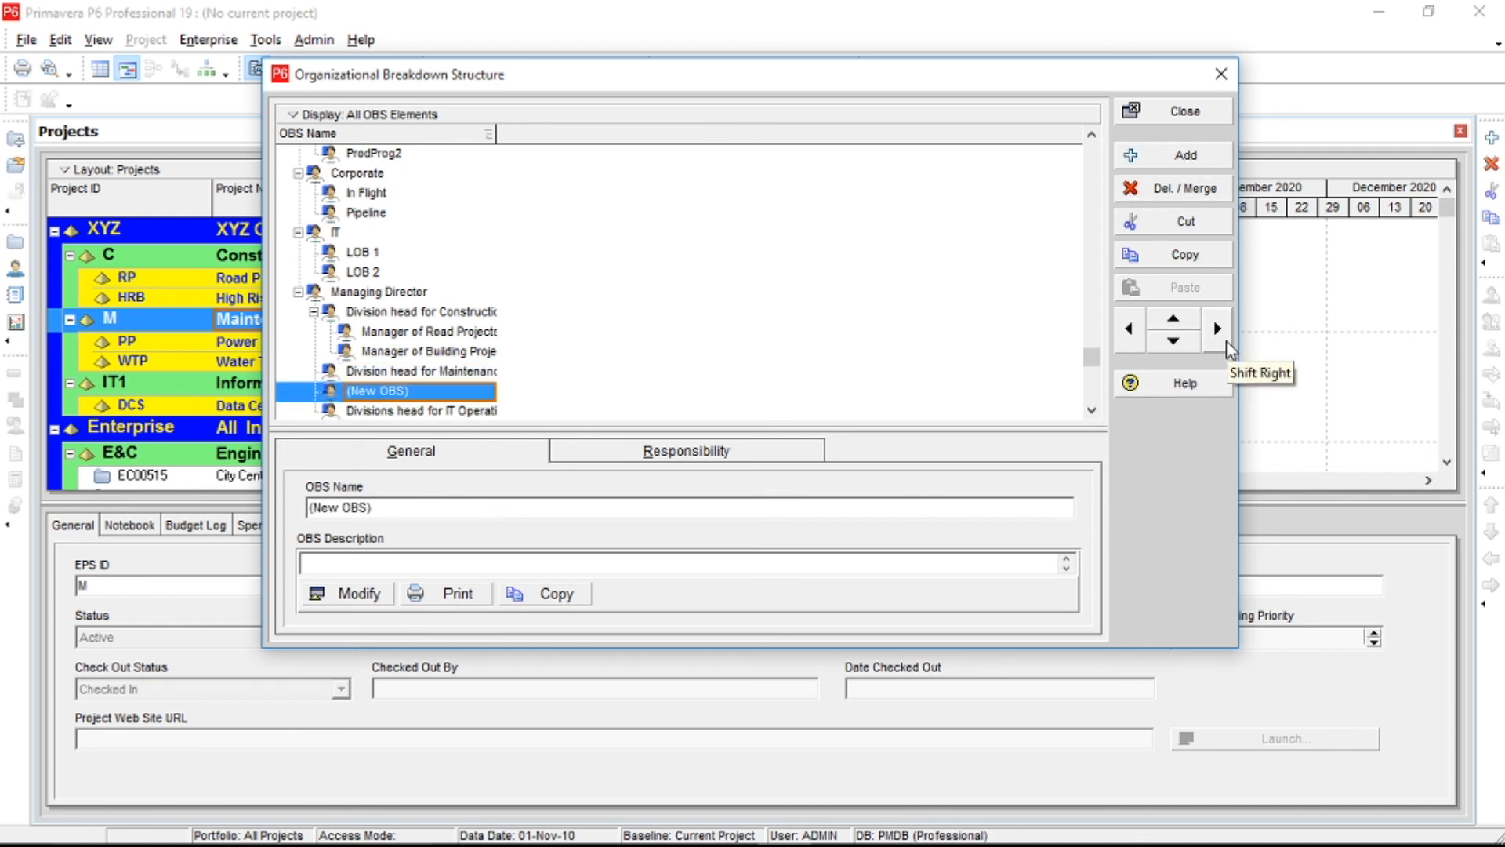
left_click(1227, 341)
left_click(471, 393)
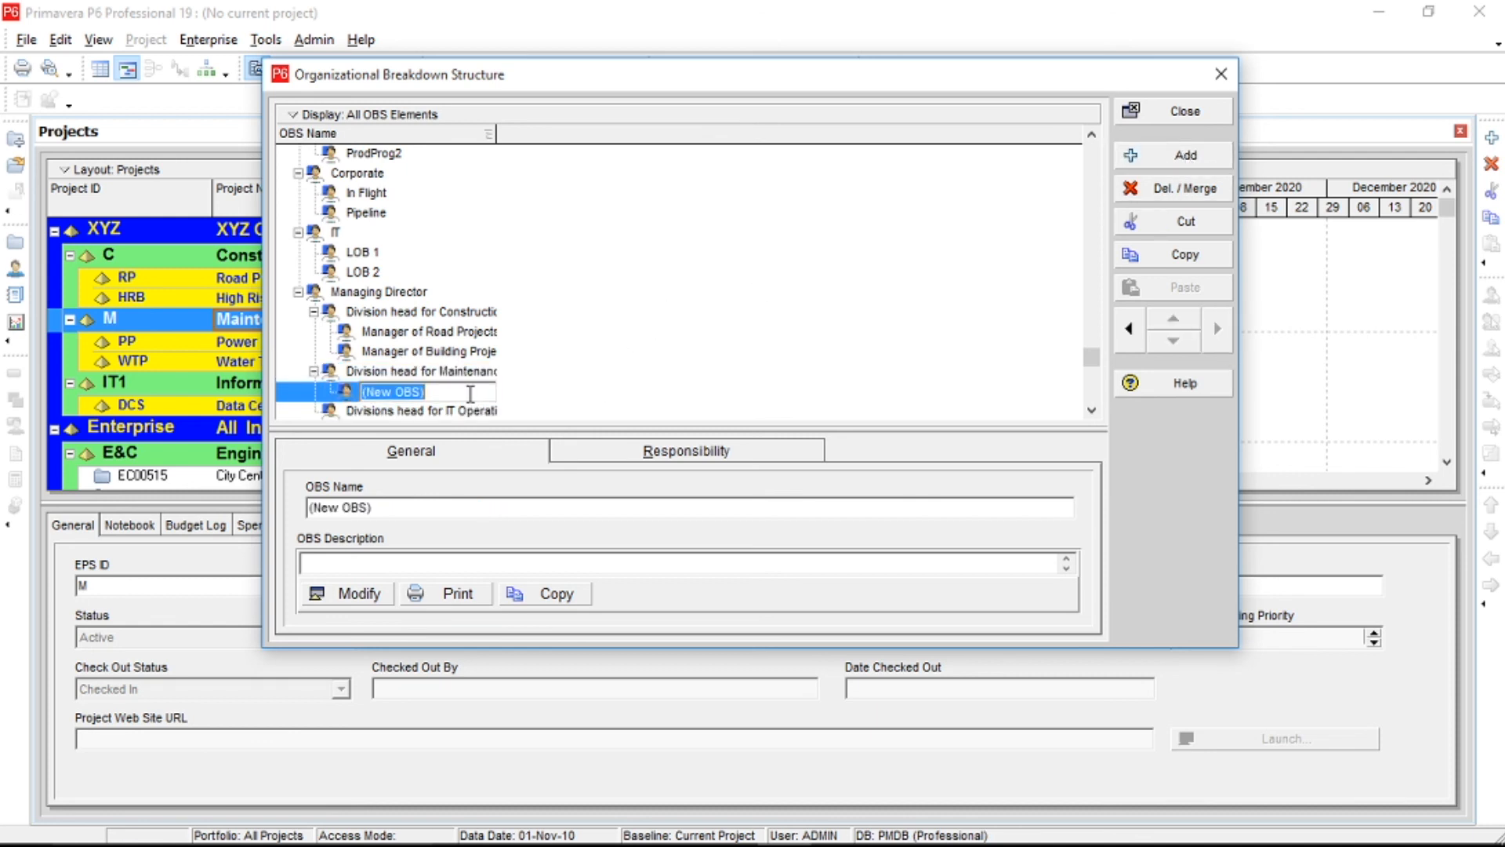
type("Manager of Power Plant Projects")
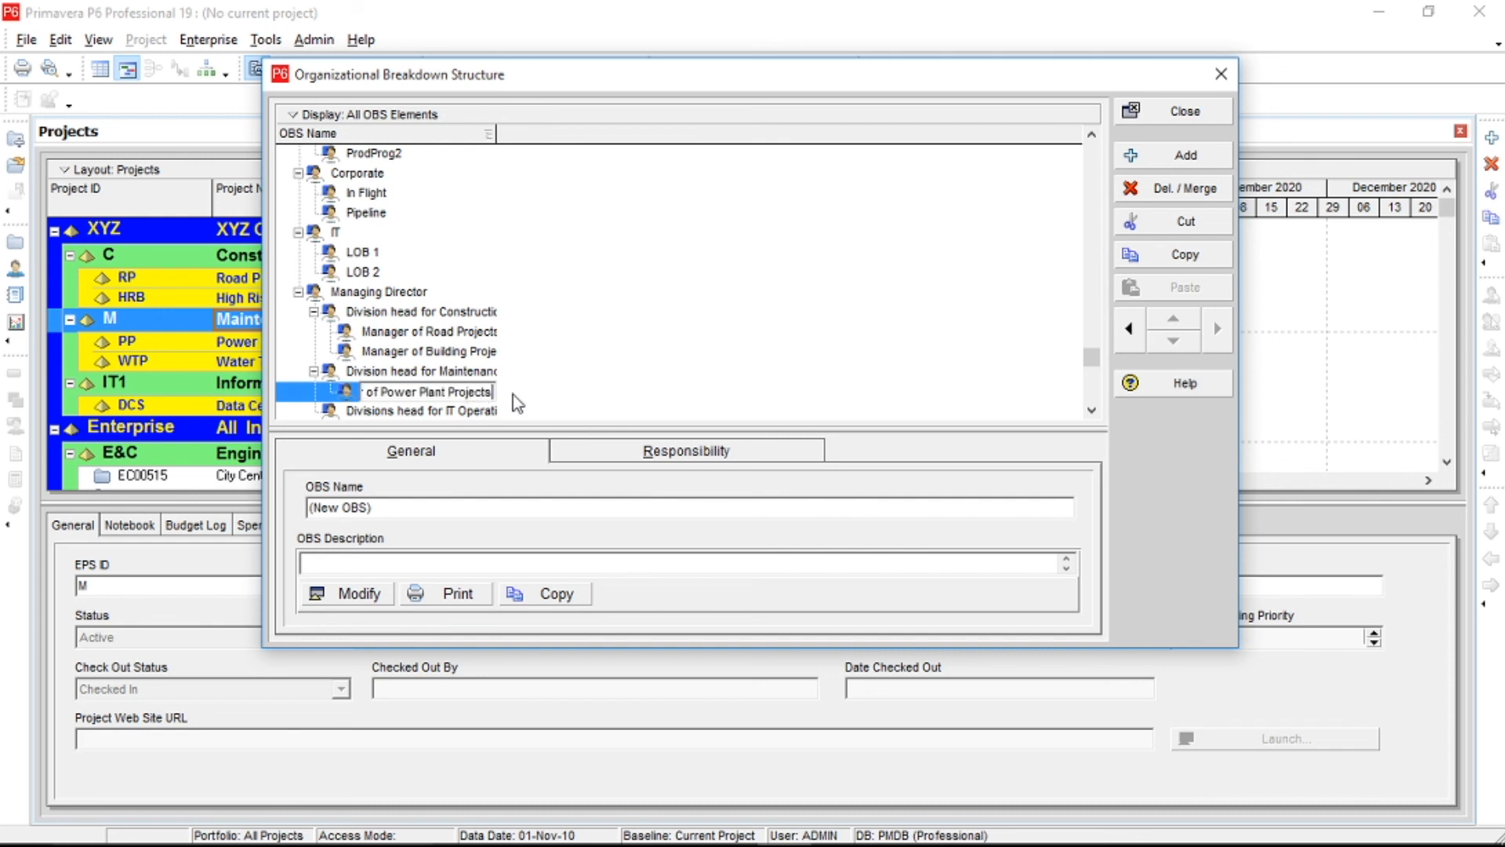
key("Return")
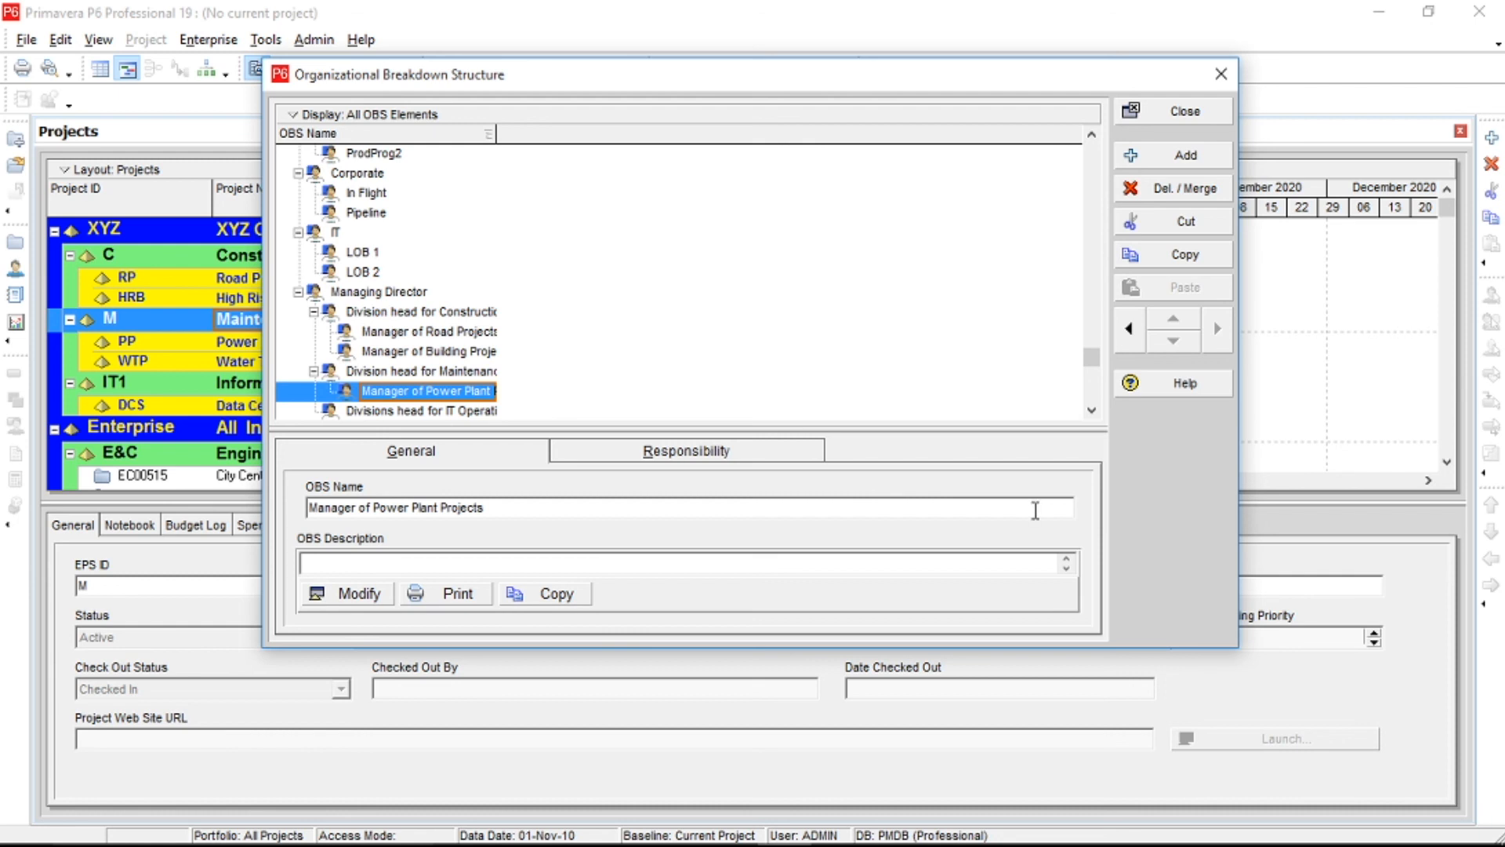
Add another OBS element under the Maintenance Operations division head, named Manager of Treatment Projects.
left_click(1169, 157)
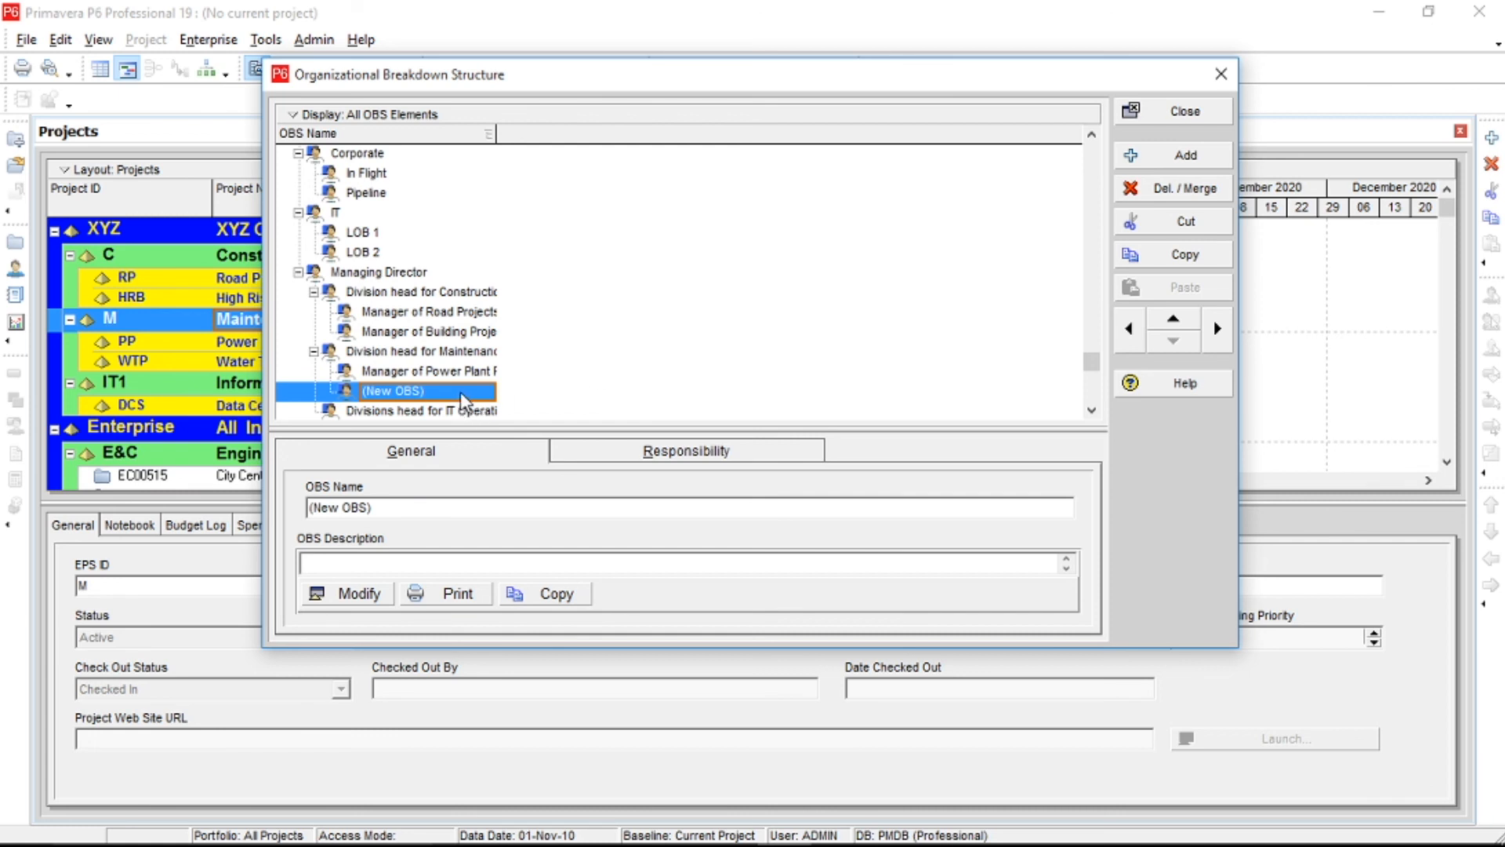
left_click(462, 393)
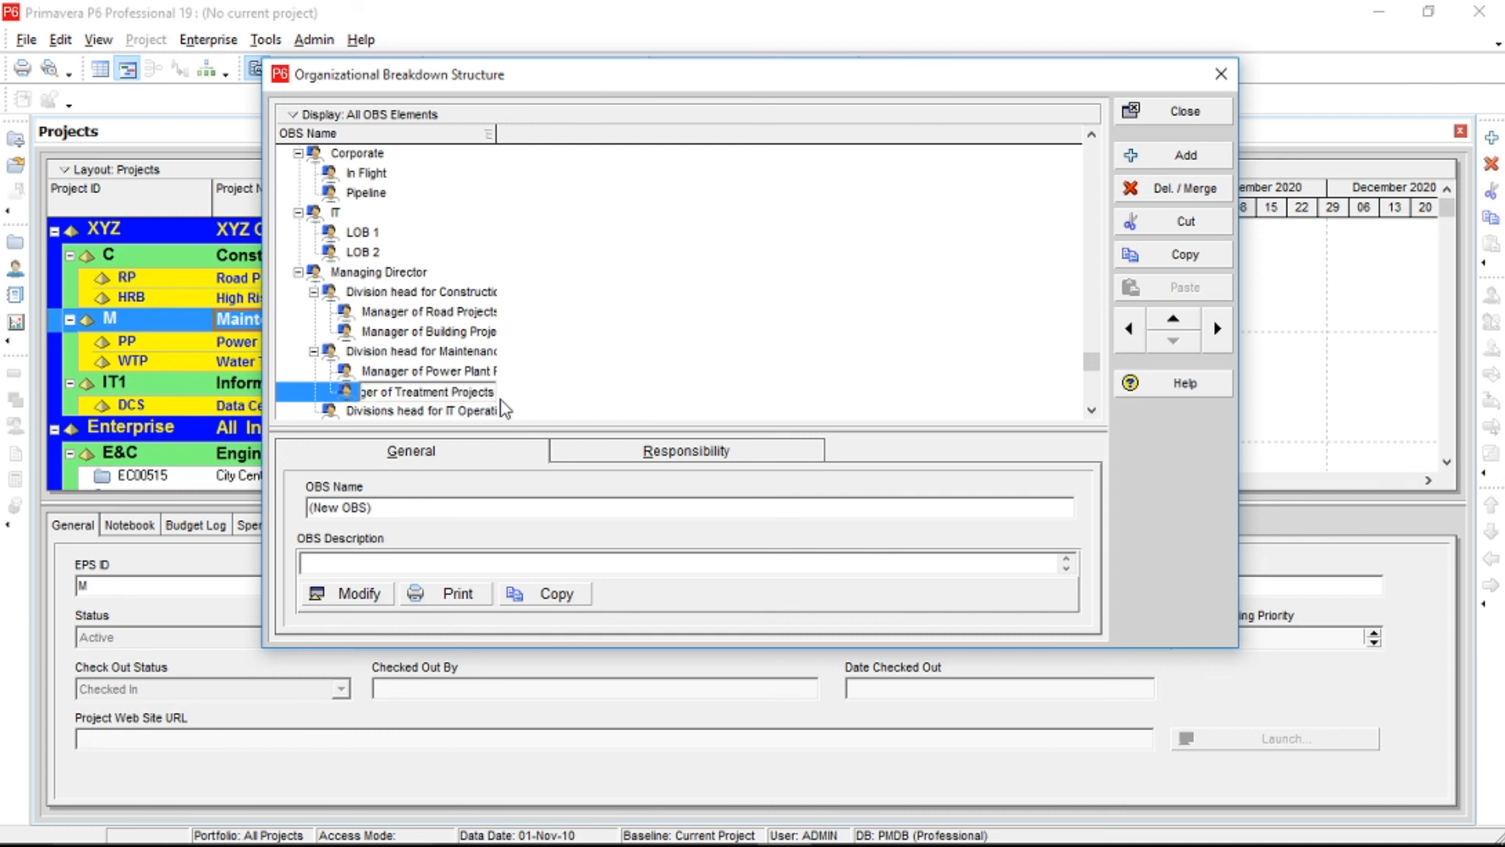
key("Return")
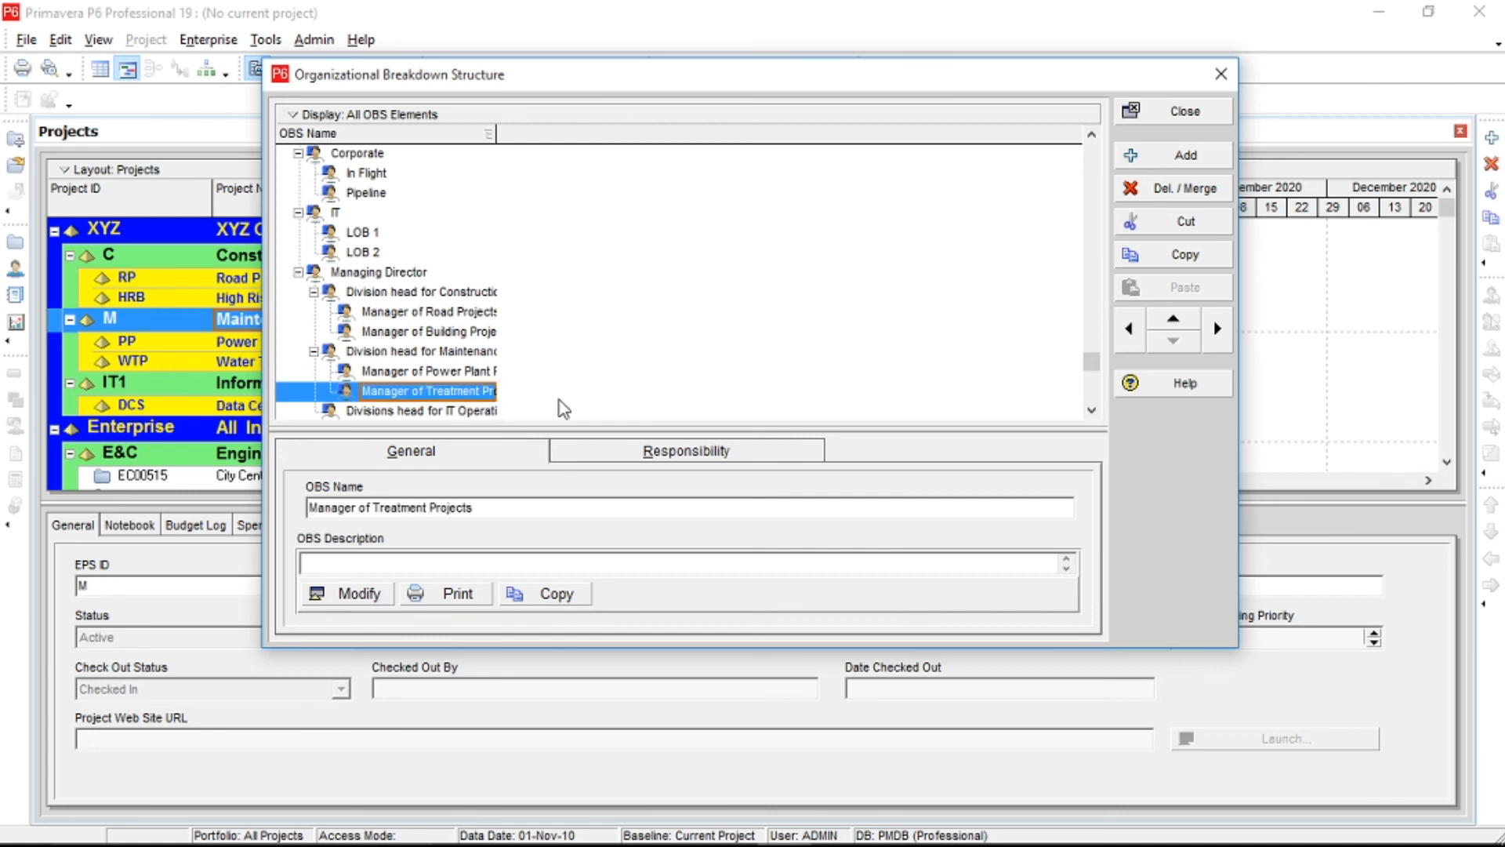
Add an OBS element one level below the IT Operations division head and name it Manager of IT Projects.
left_click(475, 409)
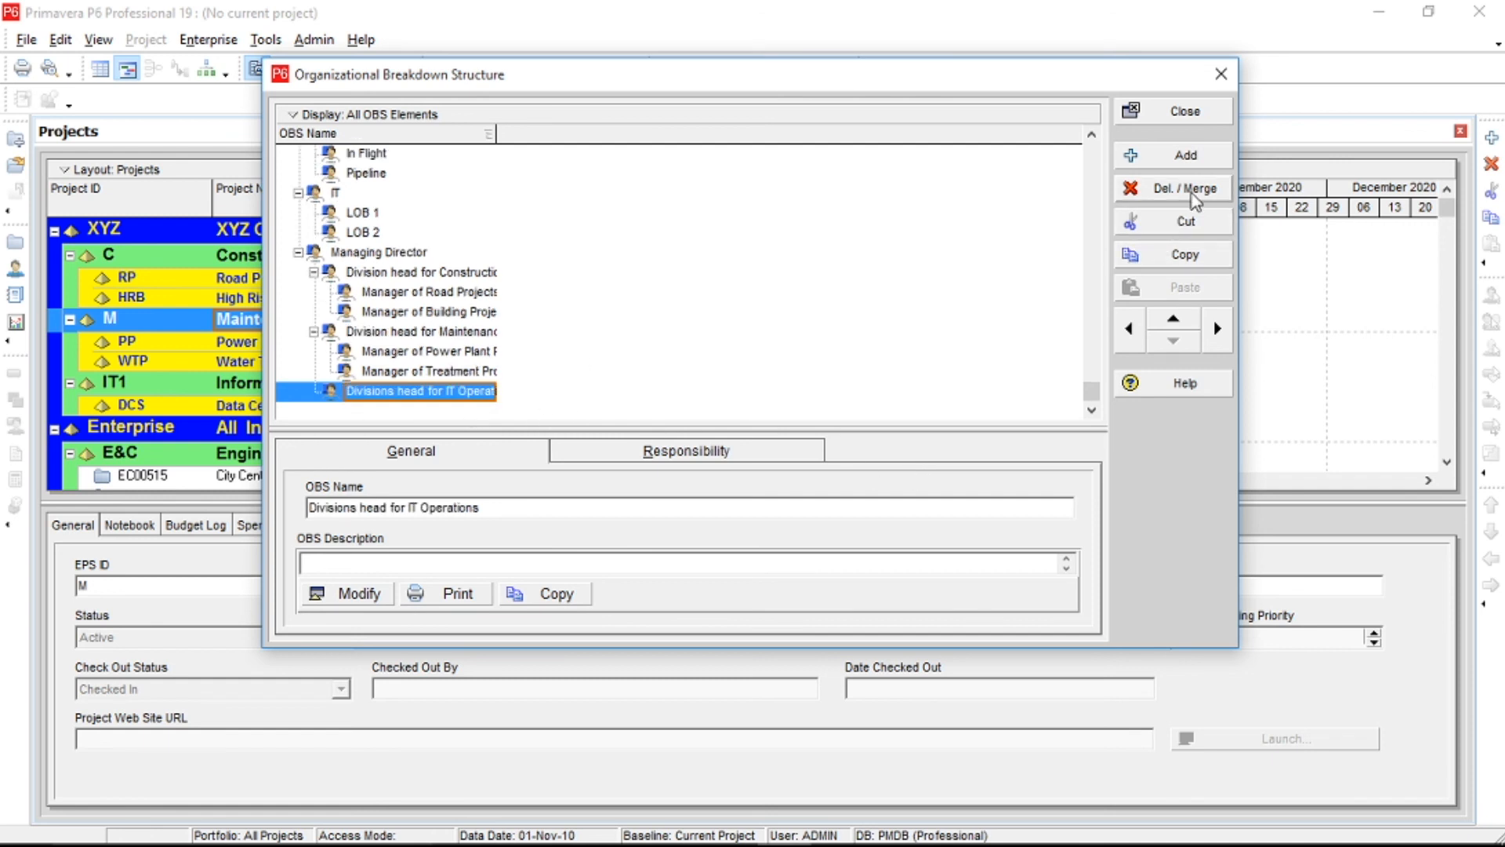
left_click(1172, 159)
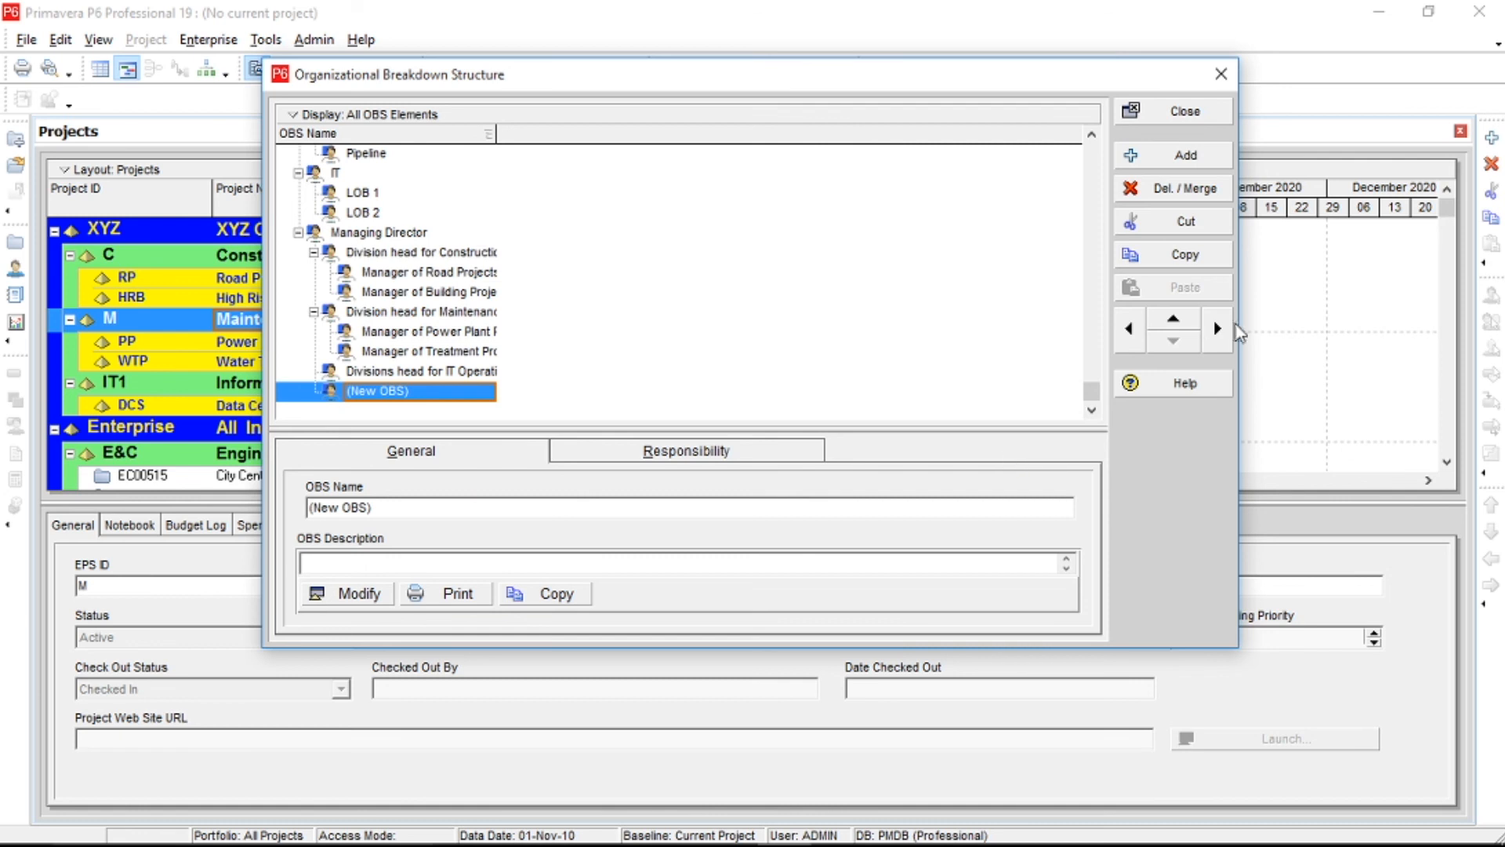
left_click(1221, 335)
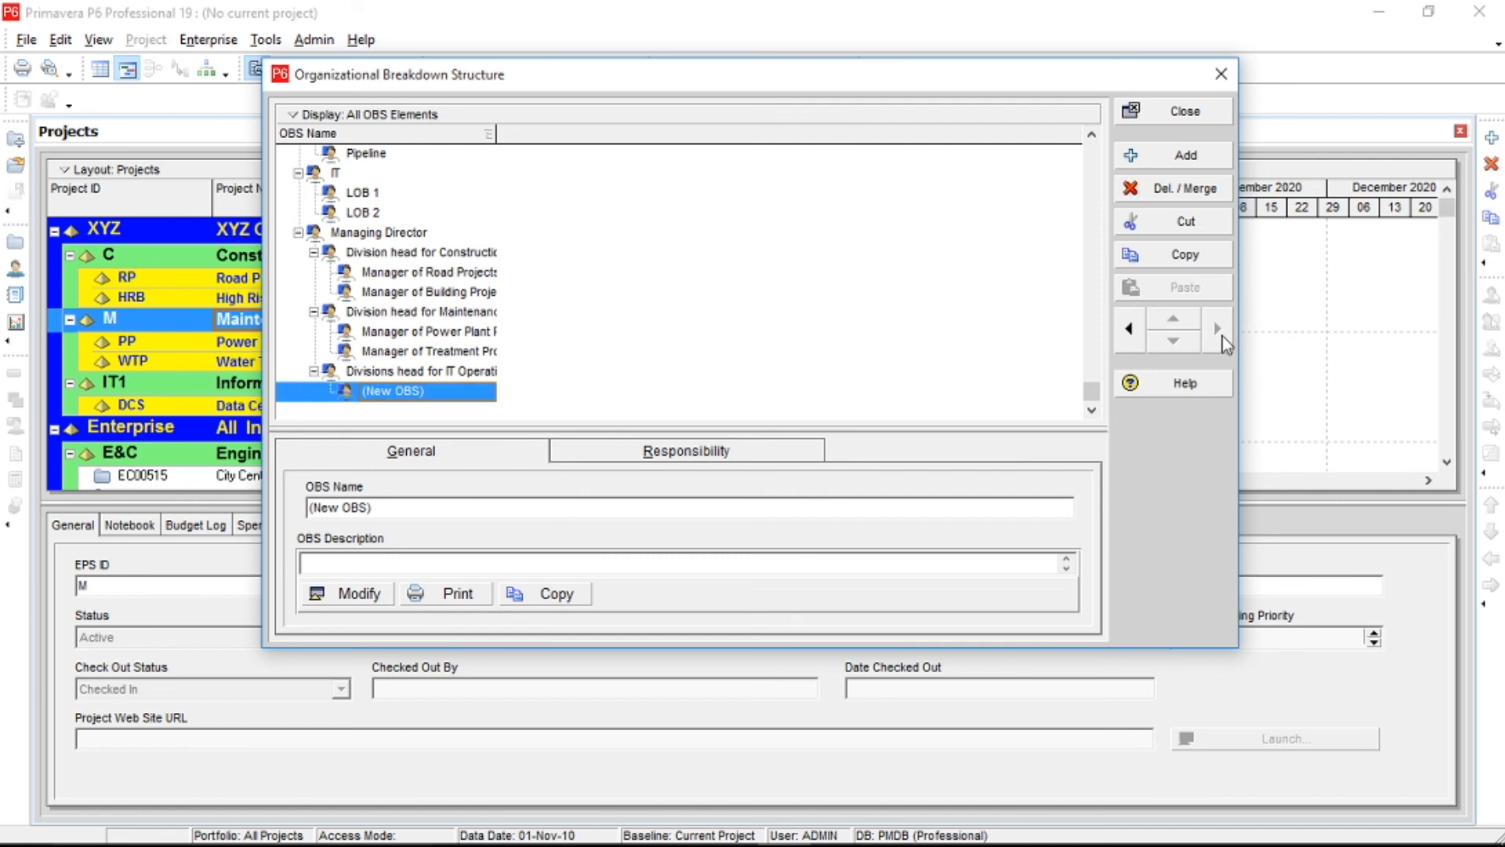
left_click(459, 392)
type("Manager of IT Projects")
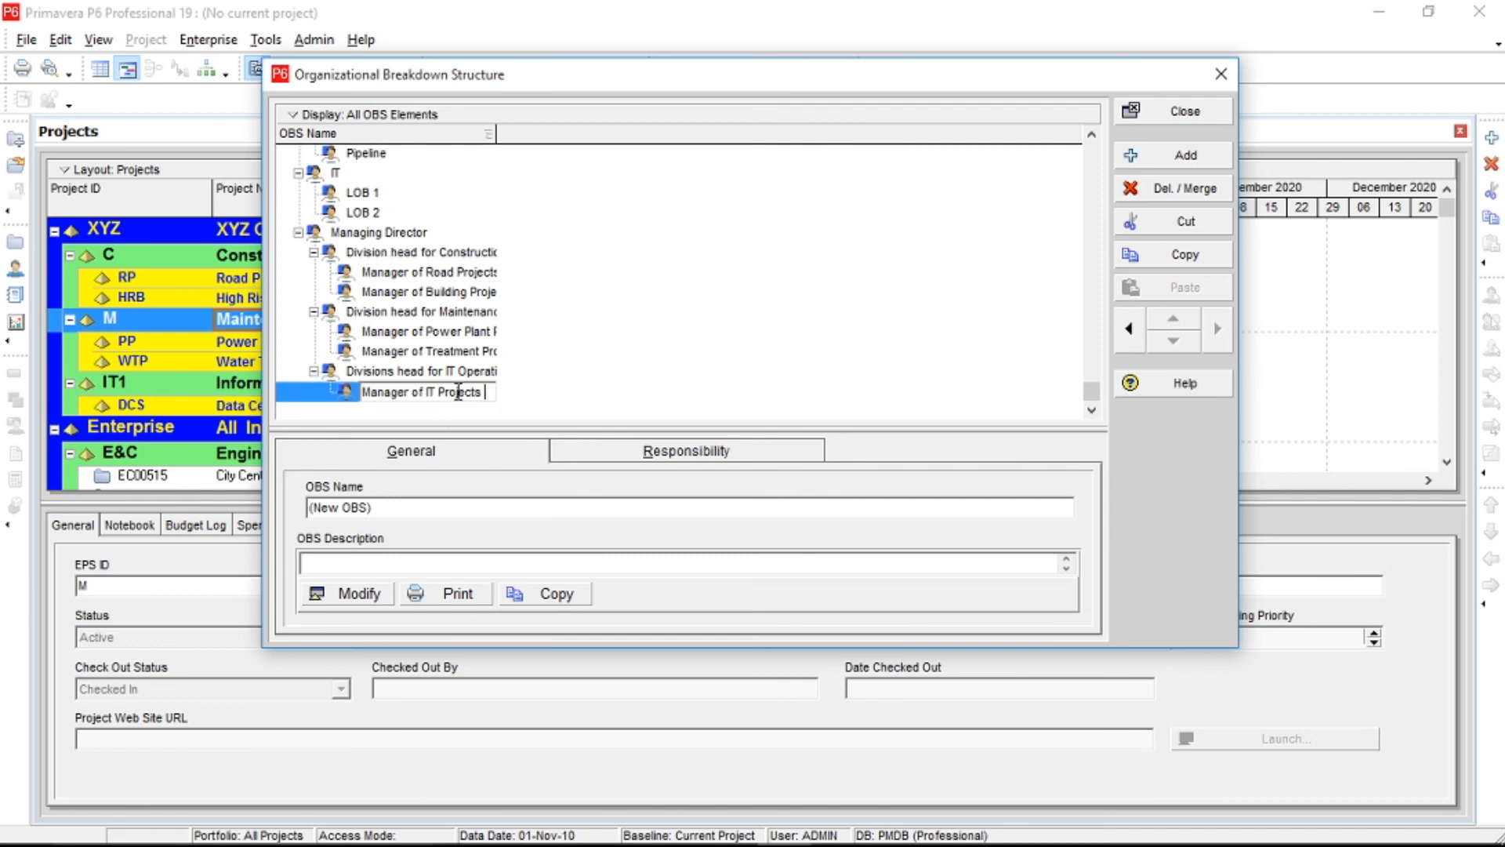
key("Return")
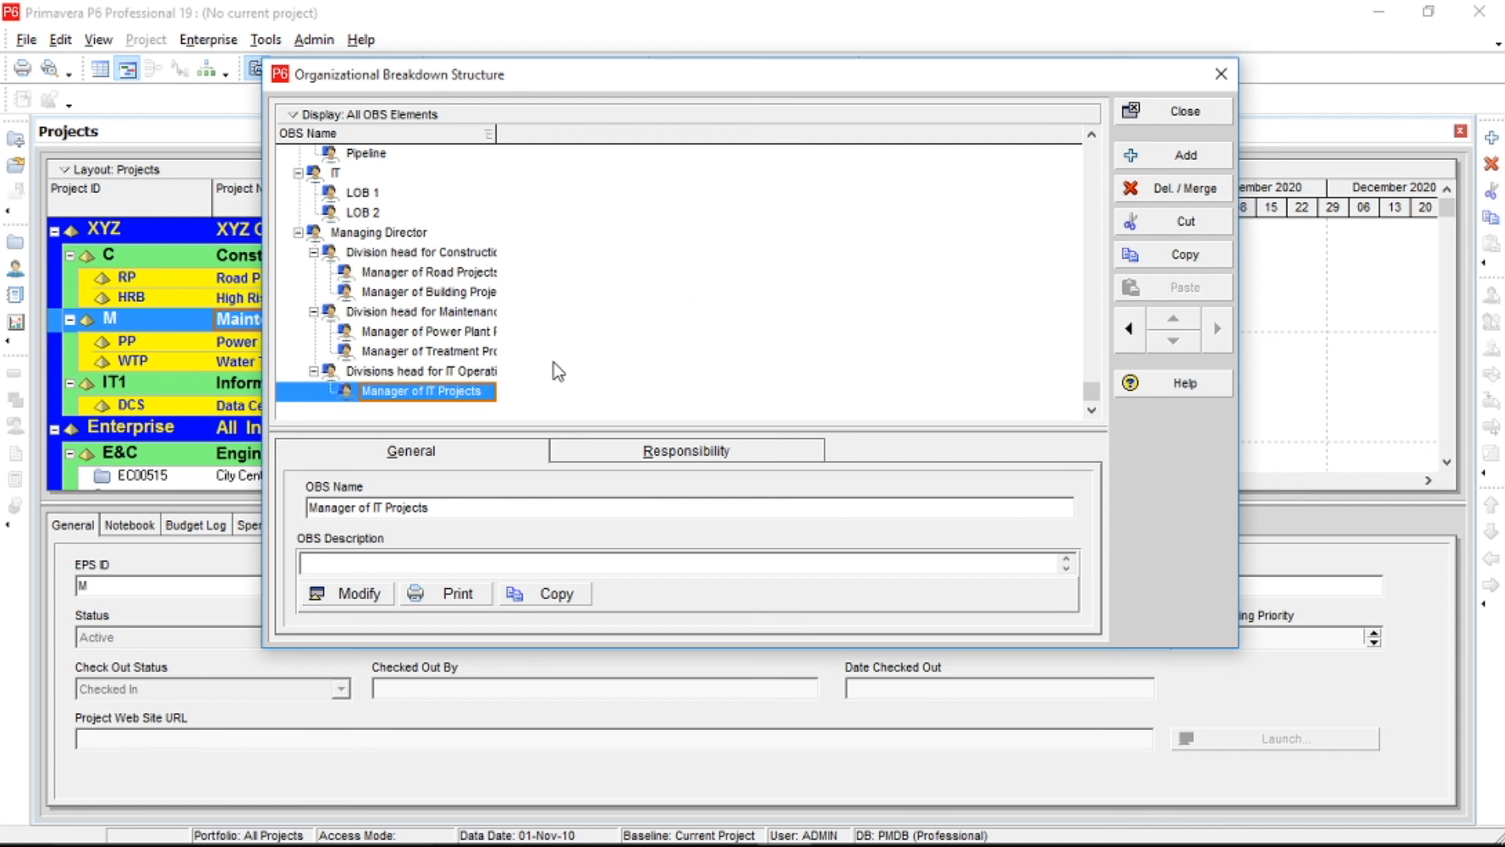
left_click(453, 373)
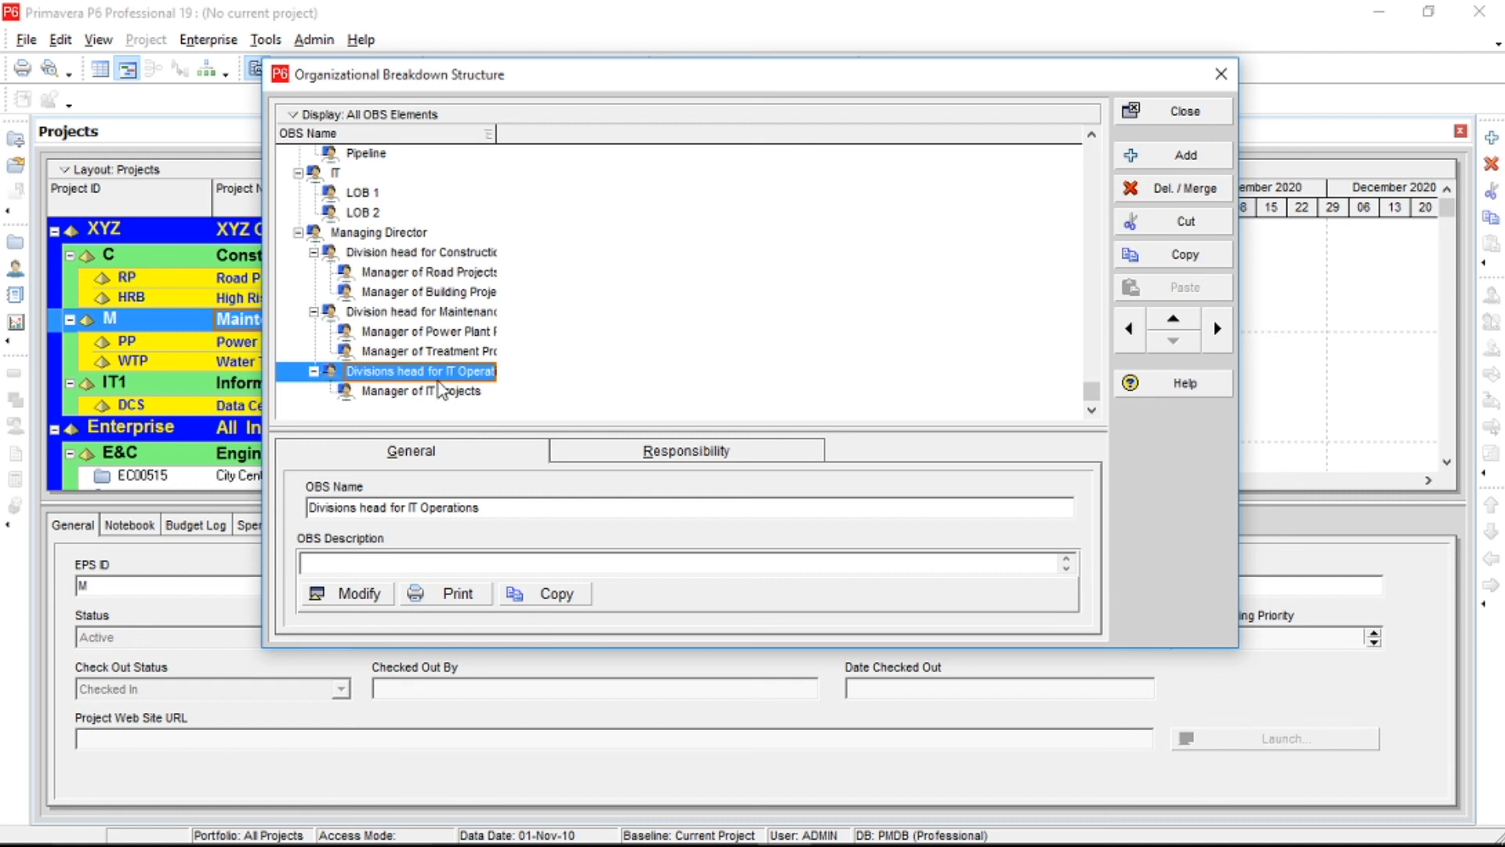
left_click(403, 233)
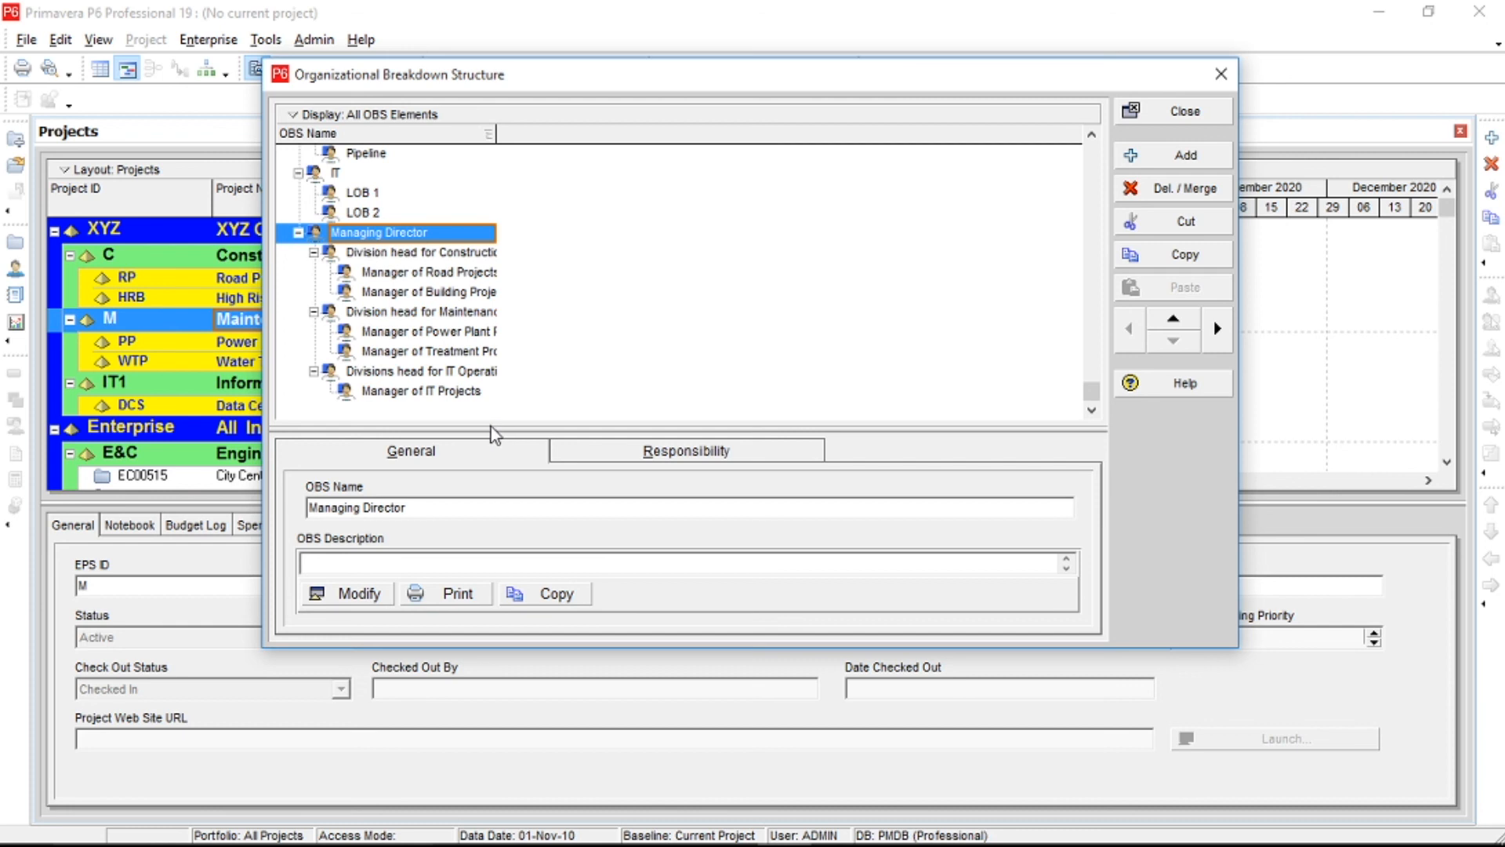
left_click(478, 392)
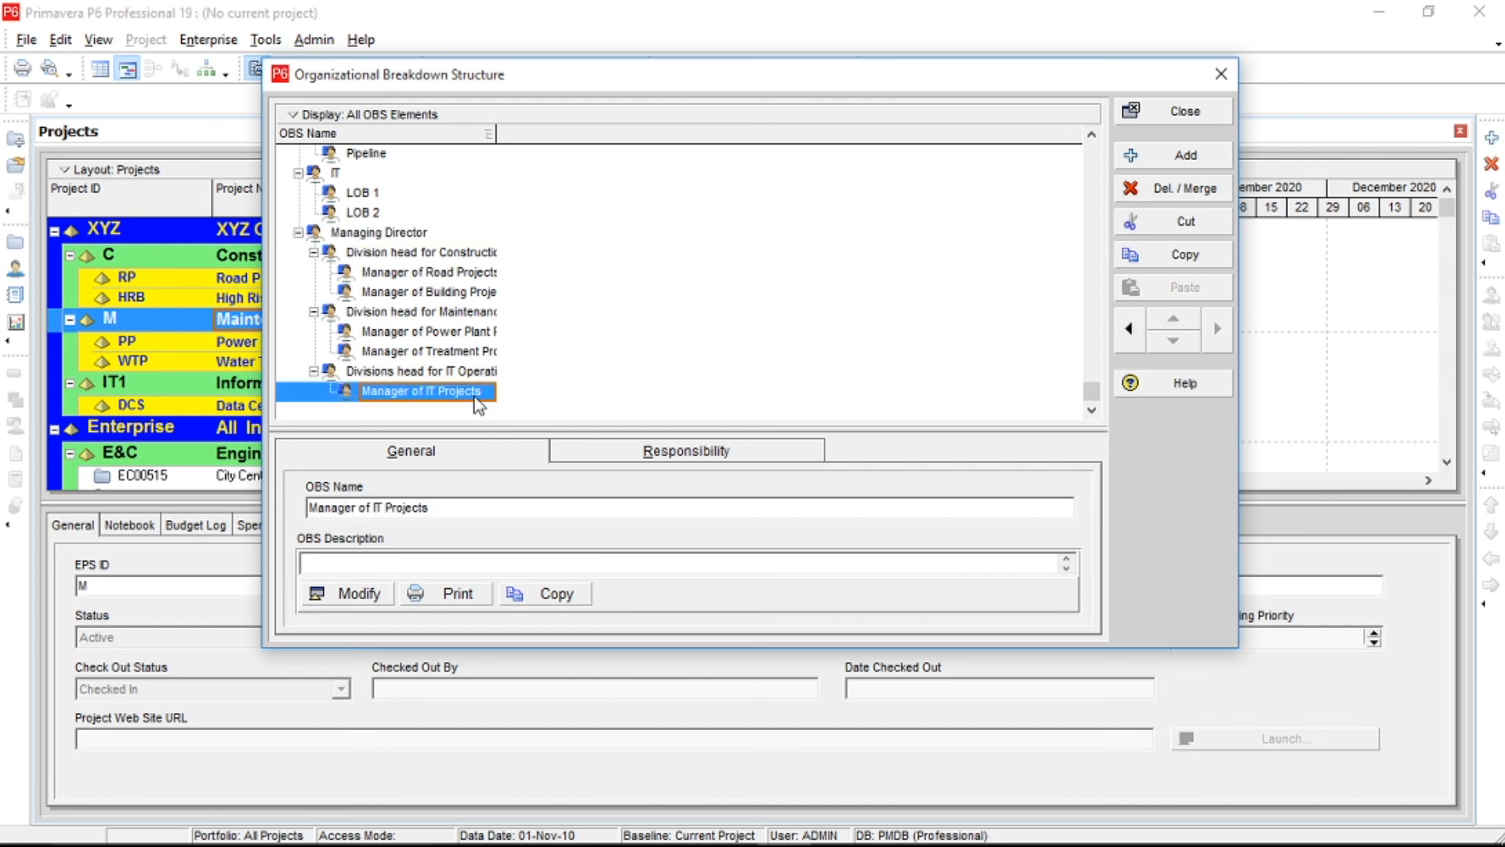
Widen the OBS Name column and add an OBS element named Project Manager 1 one level below Manager of Road Projects.
left_click(482, 274)
left_click_drag(496, 135, 668, 173)
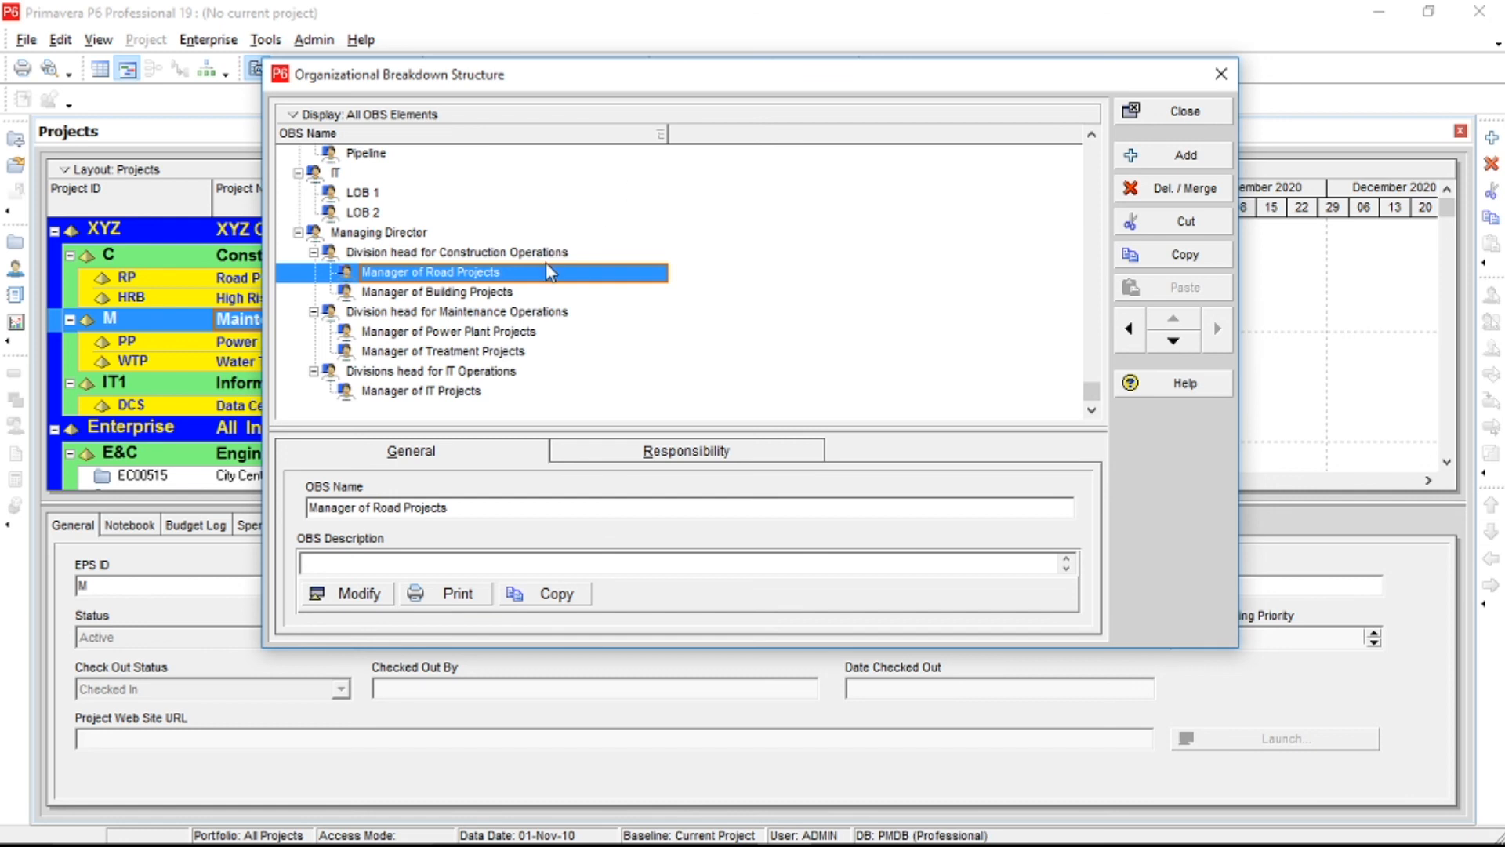
left_click(1186, 157)
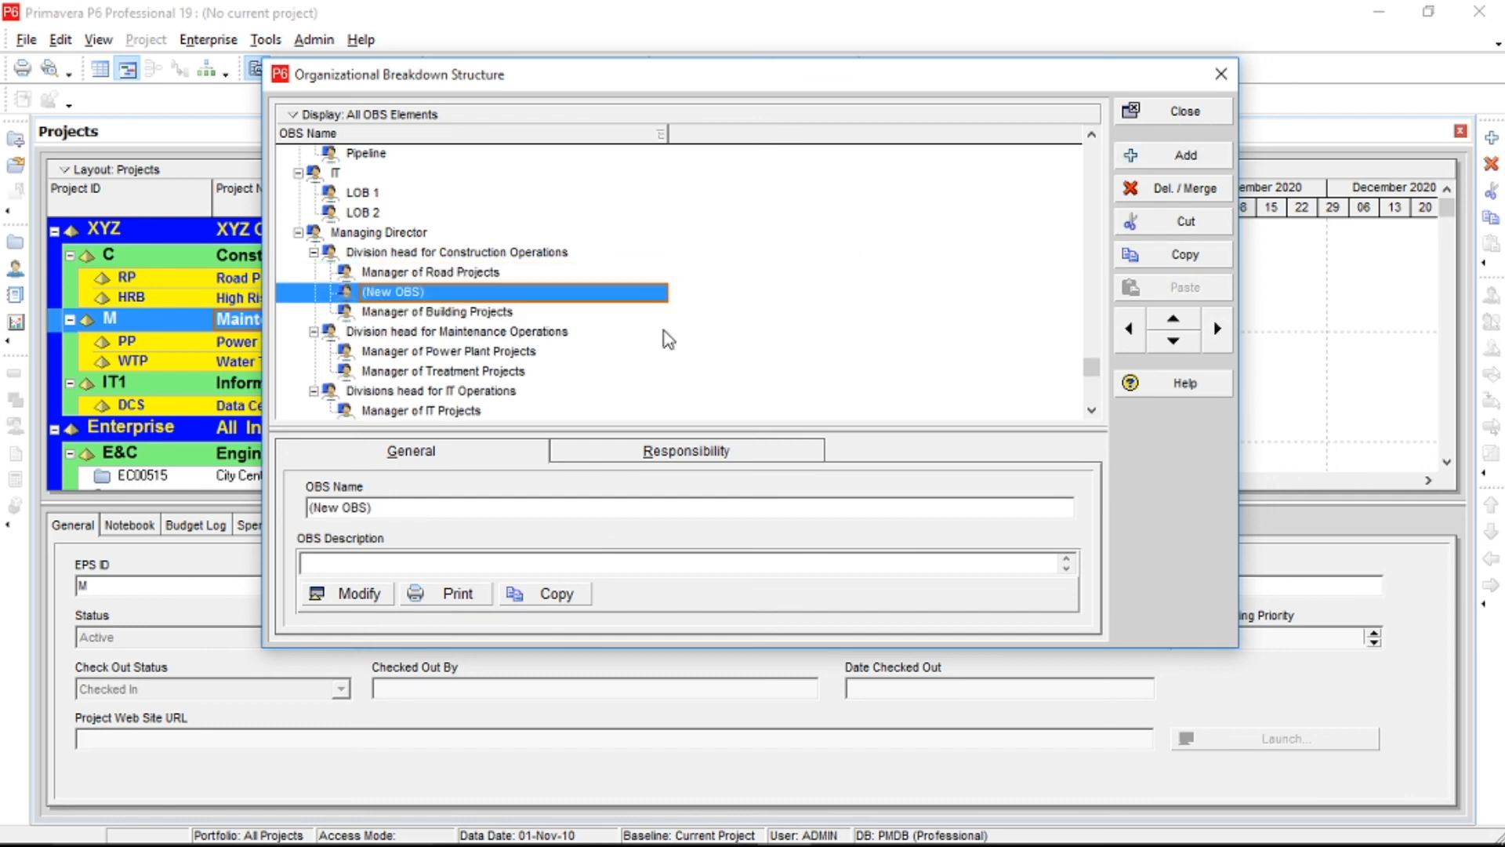
left_click(481, 295)
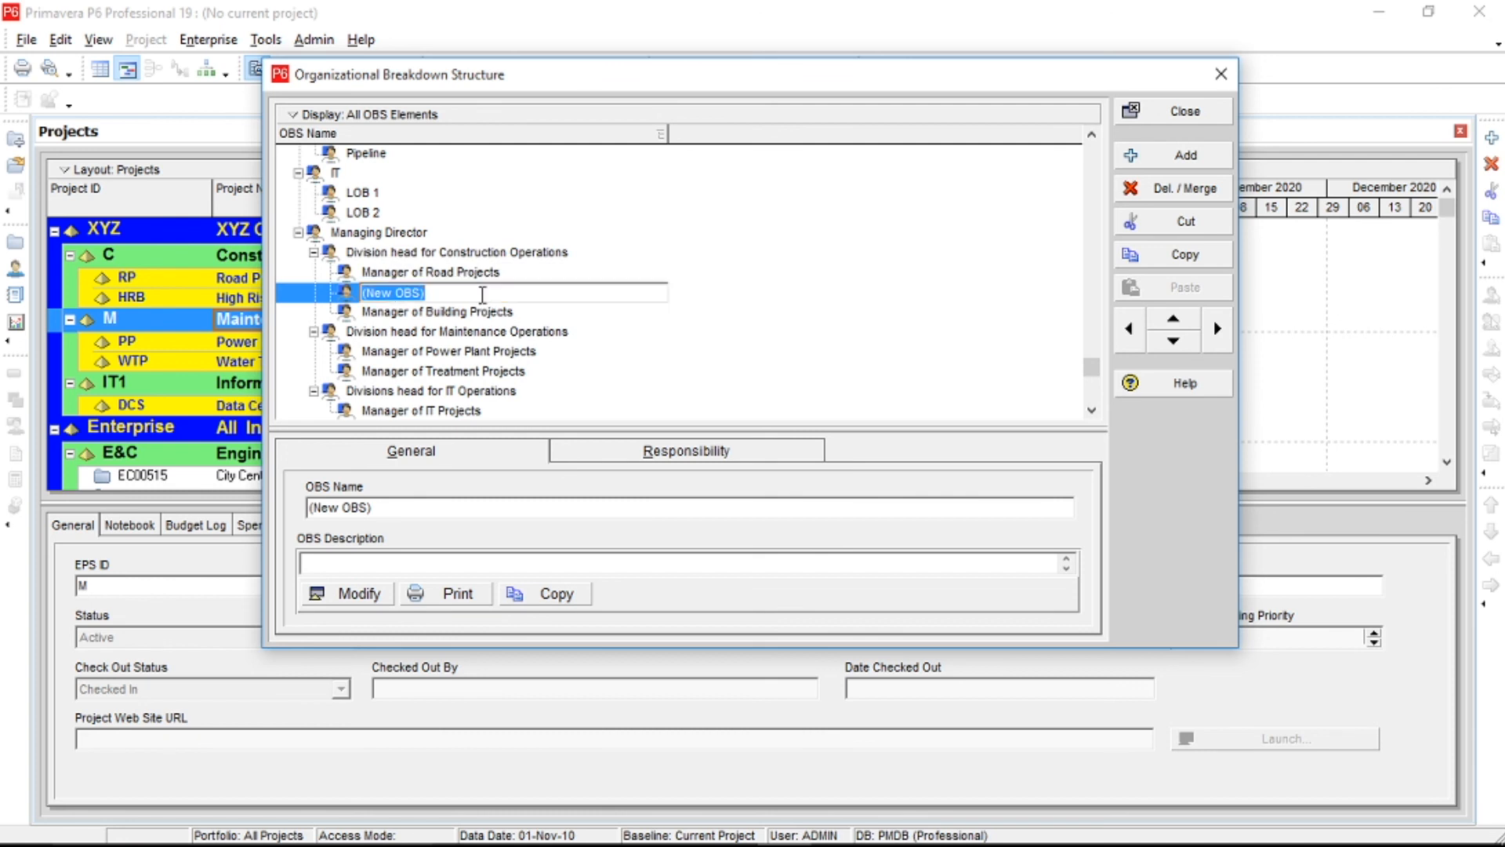
type("Project Manager 1")
key("Return")
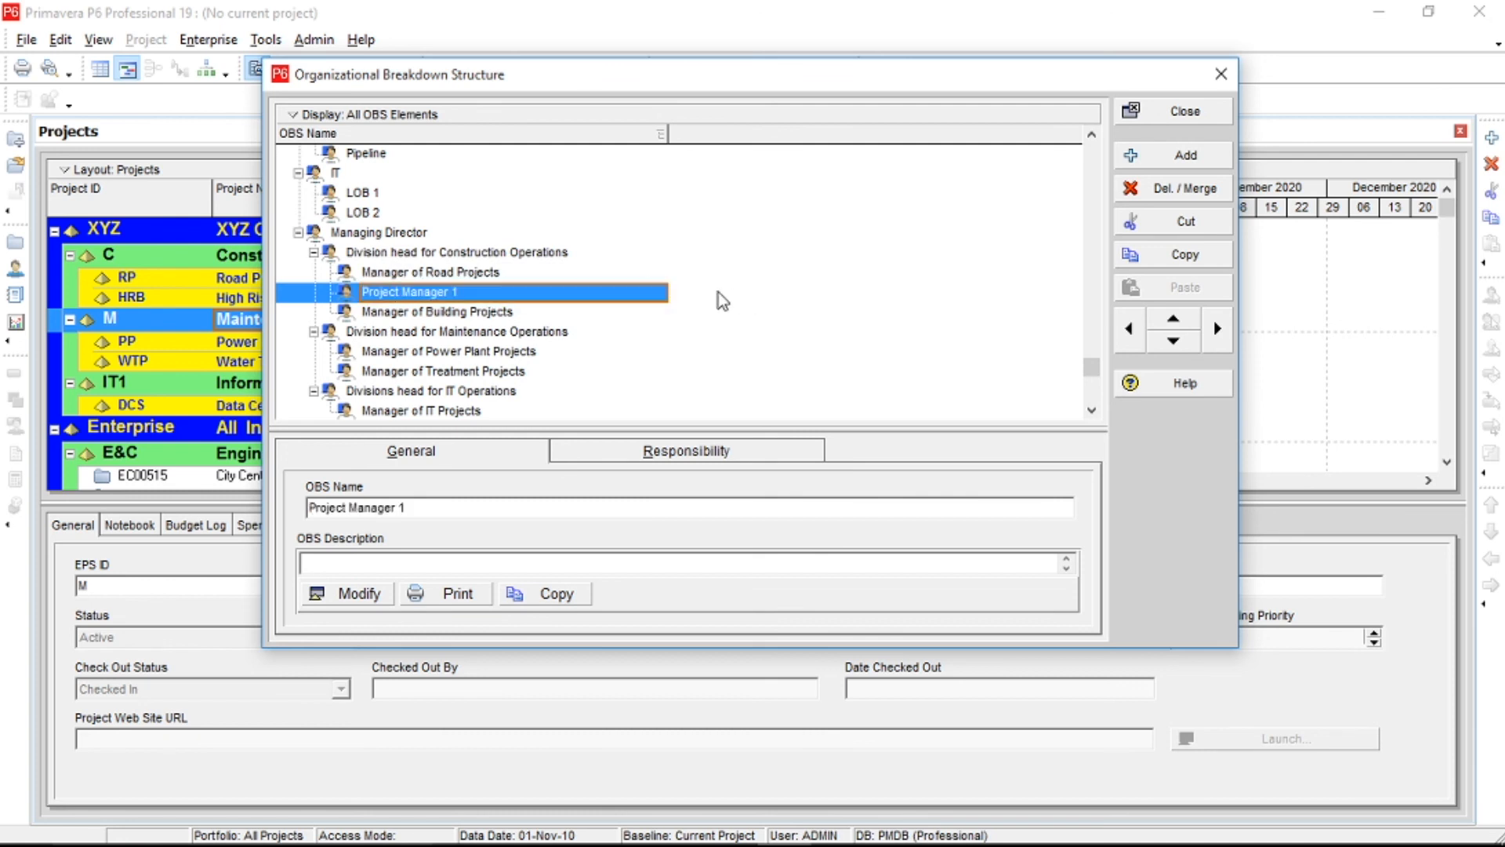
left_click(1223, 335)
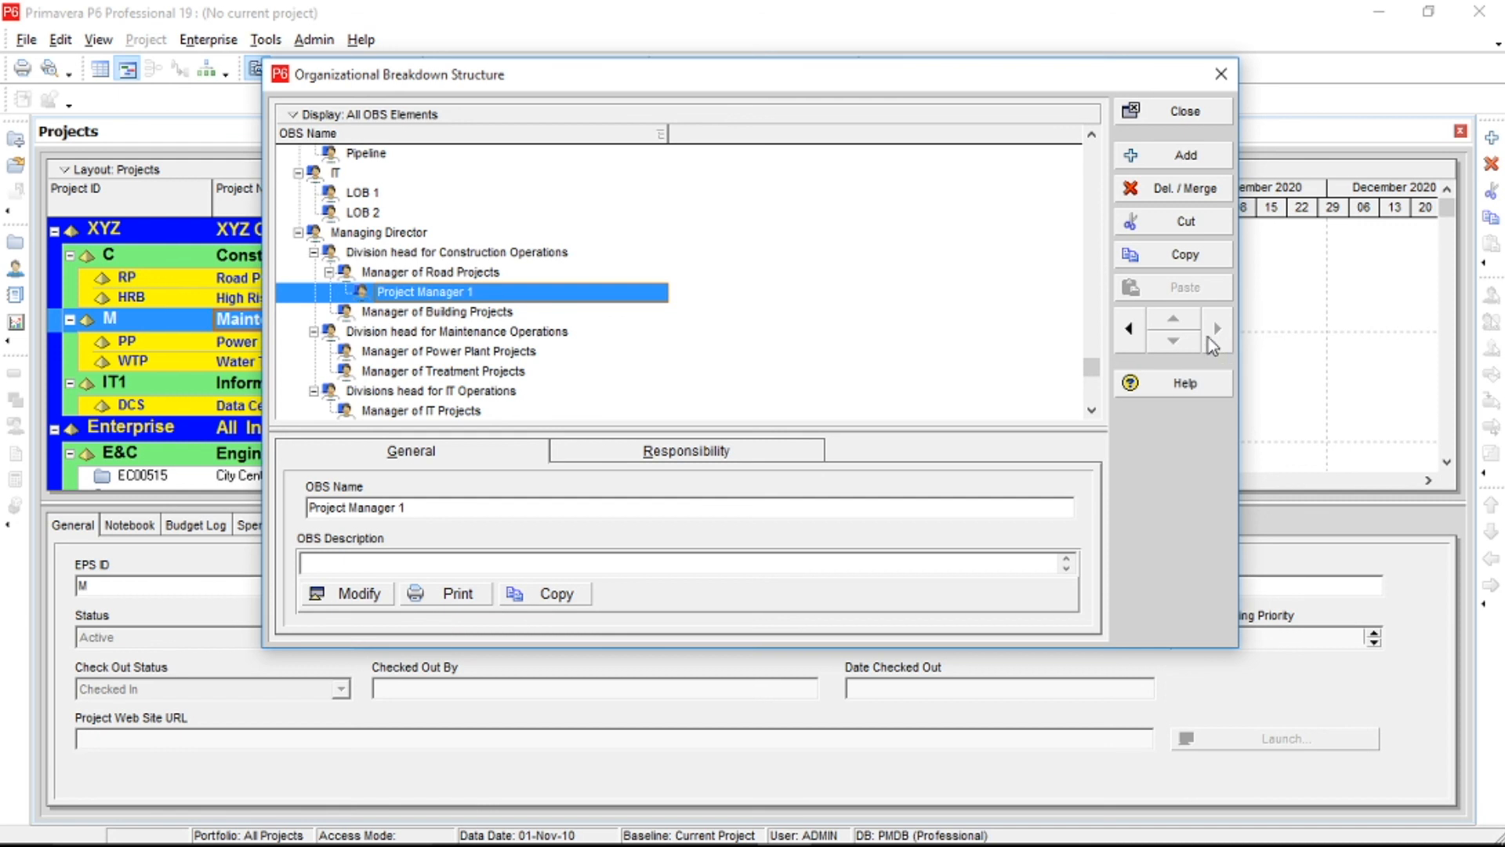
Add an OBS element one level below Manager of Building Projects and name it Project Manager 2.
left_click(542, 312)
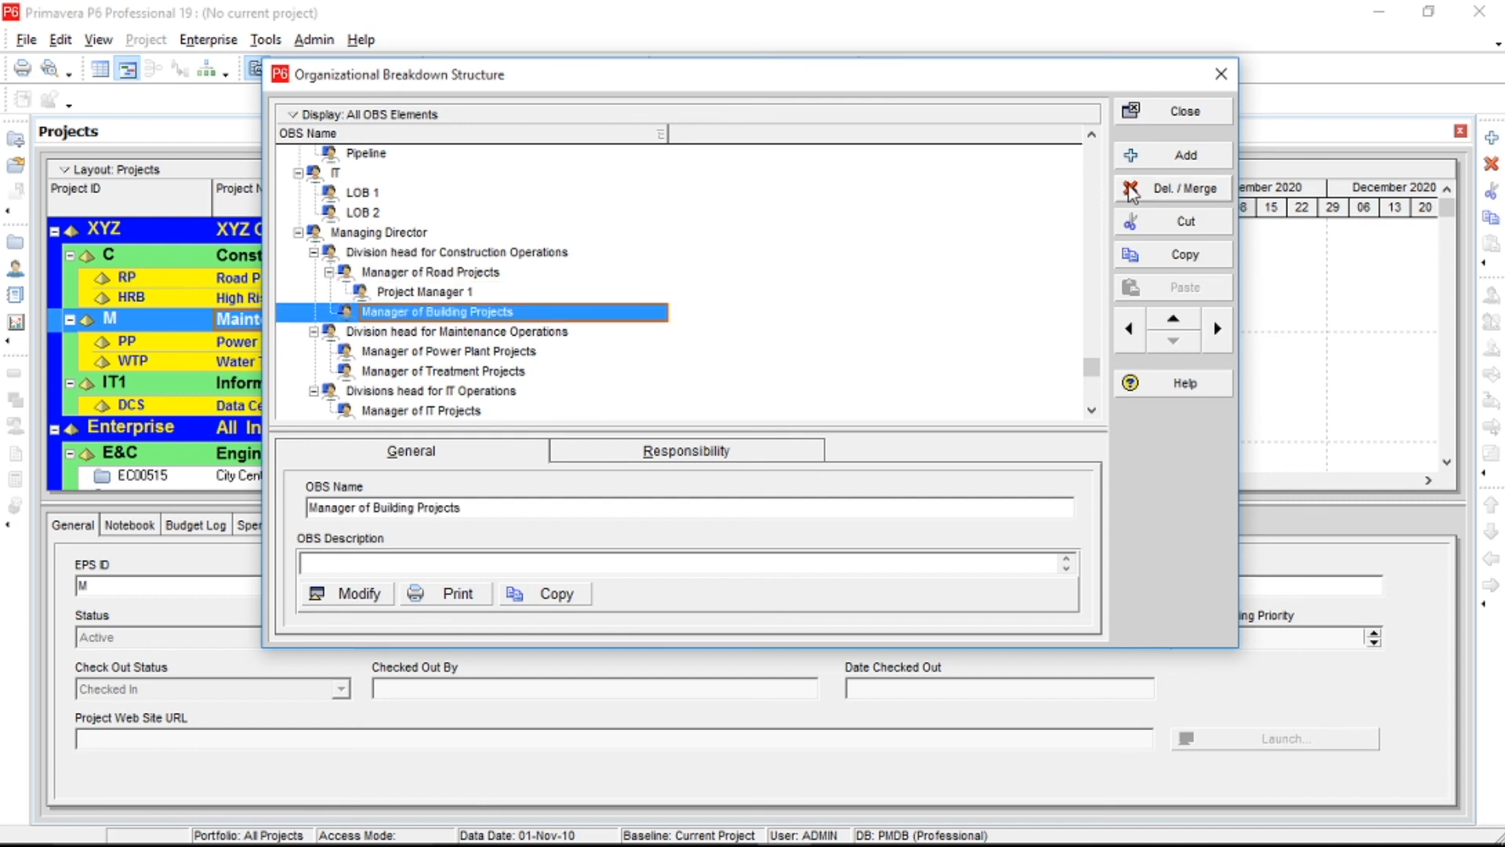
left_click(1184, 155)
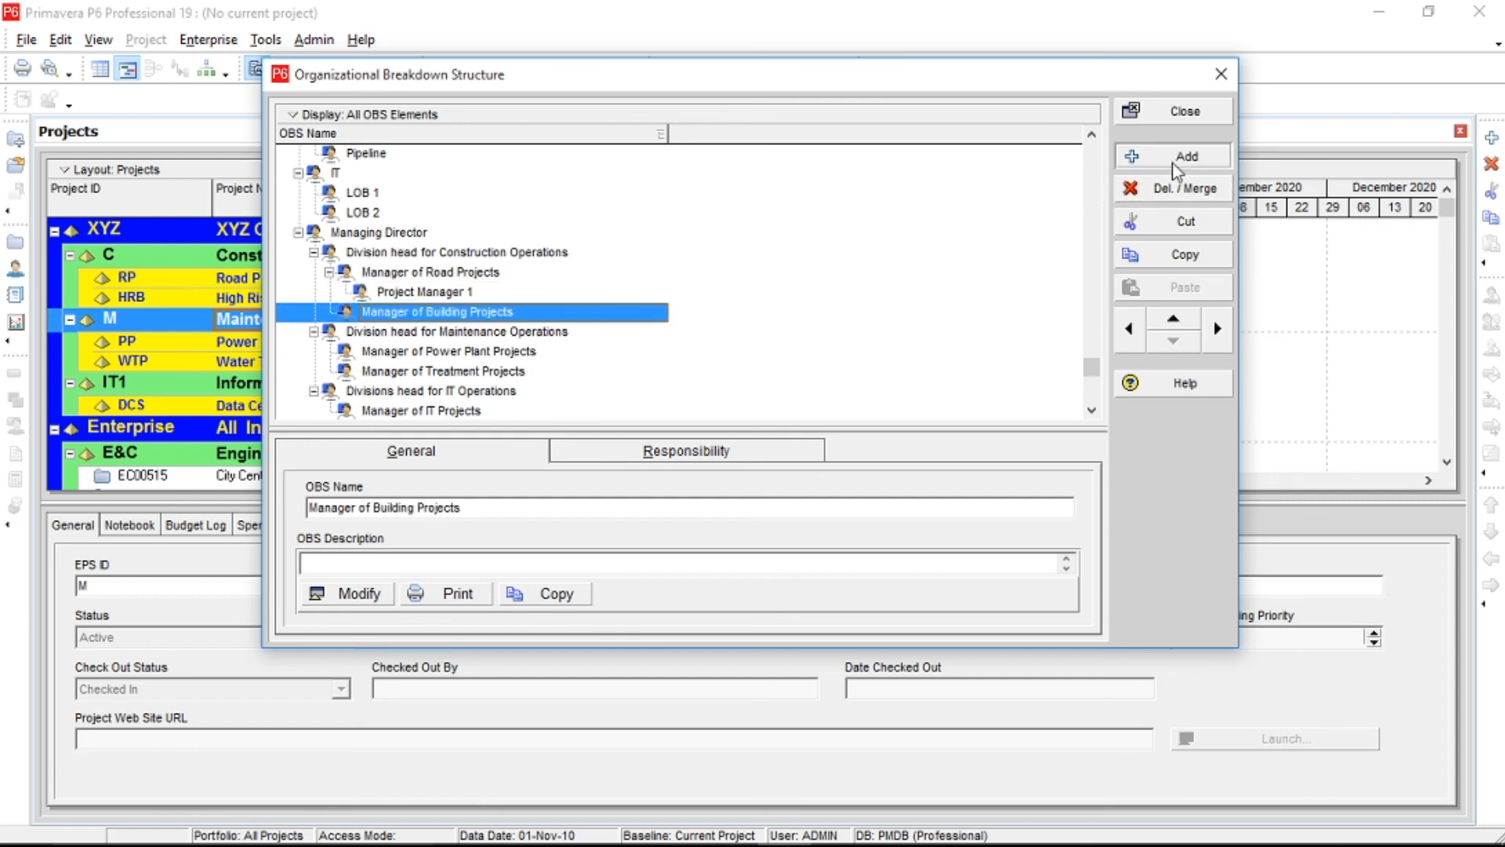
left_click(1217, 328)
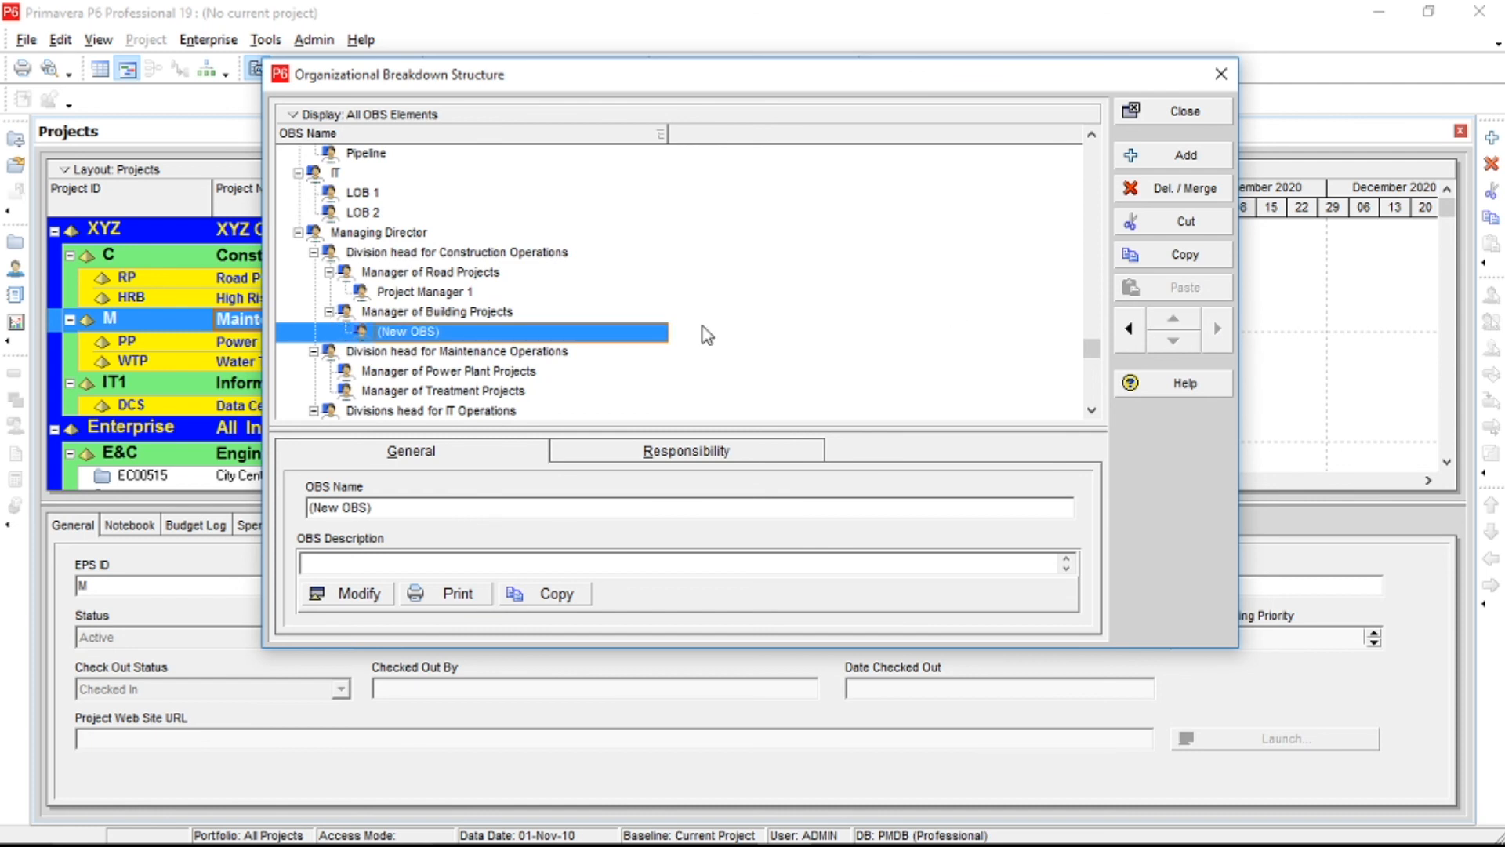
left_click(584, 333)
type("Project Manager 1")
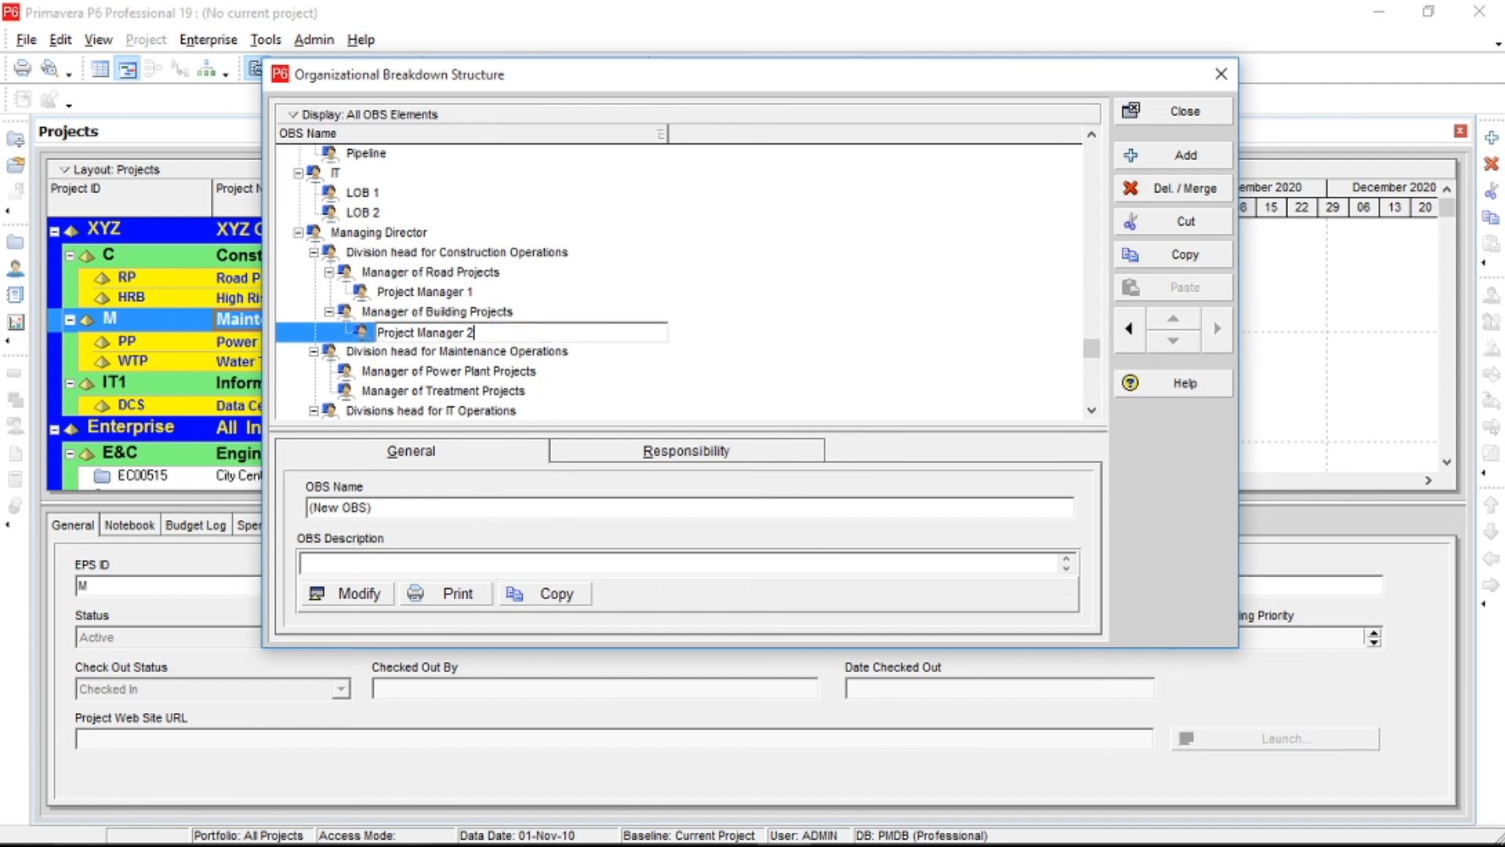
Add an OBS element one level below Manager of Power Plant Projects and name it Project Manager 3.
left_click(554, 373)
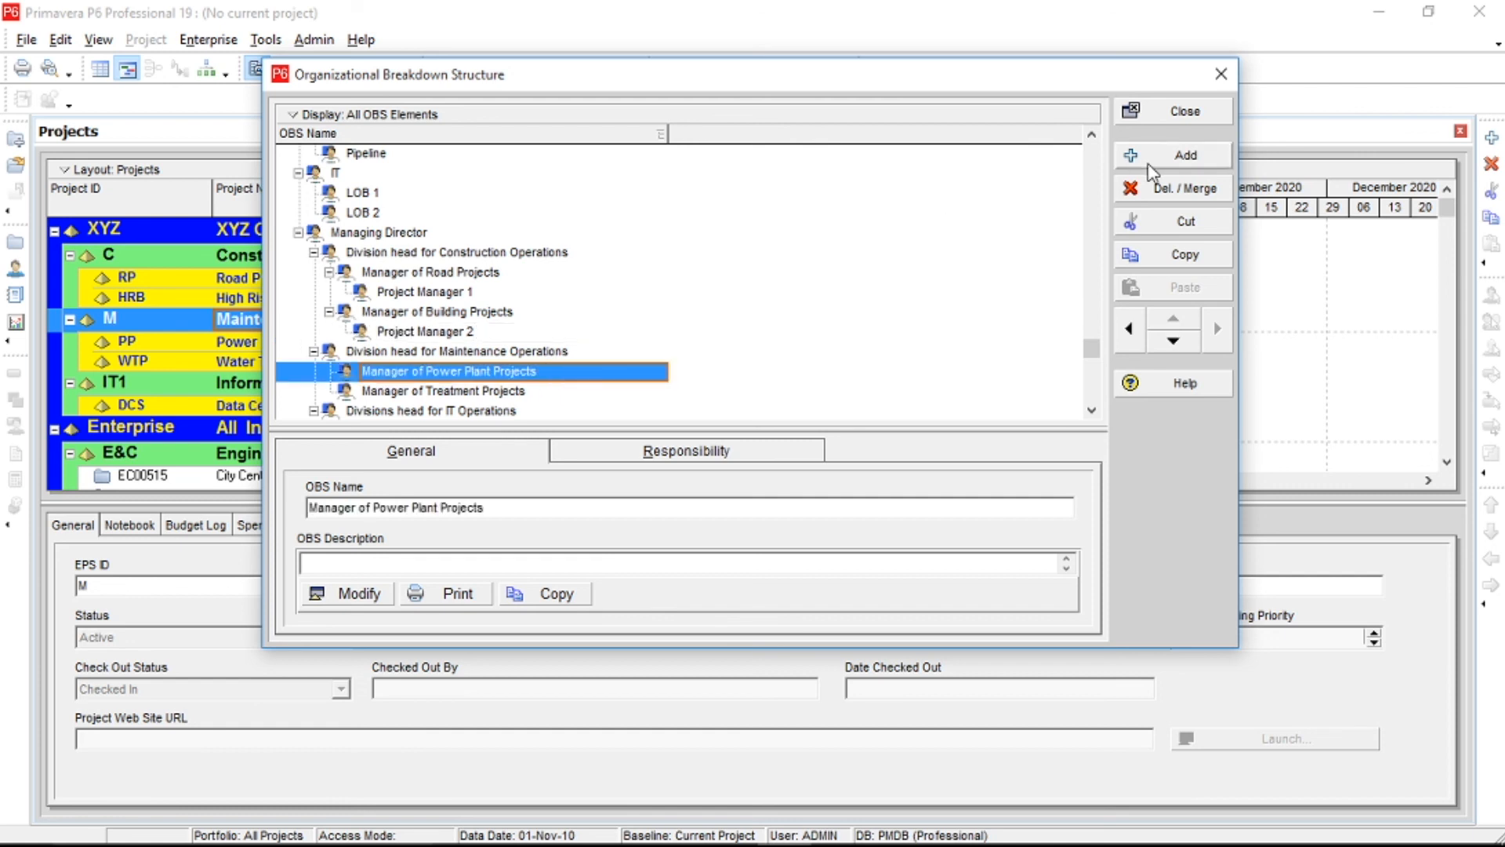
left_click(1157, 160)
left_click(1218, 329)
left_click(598, 391)
type("Project Manager 1")
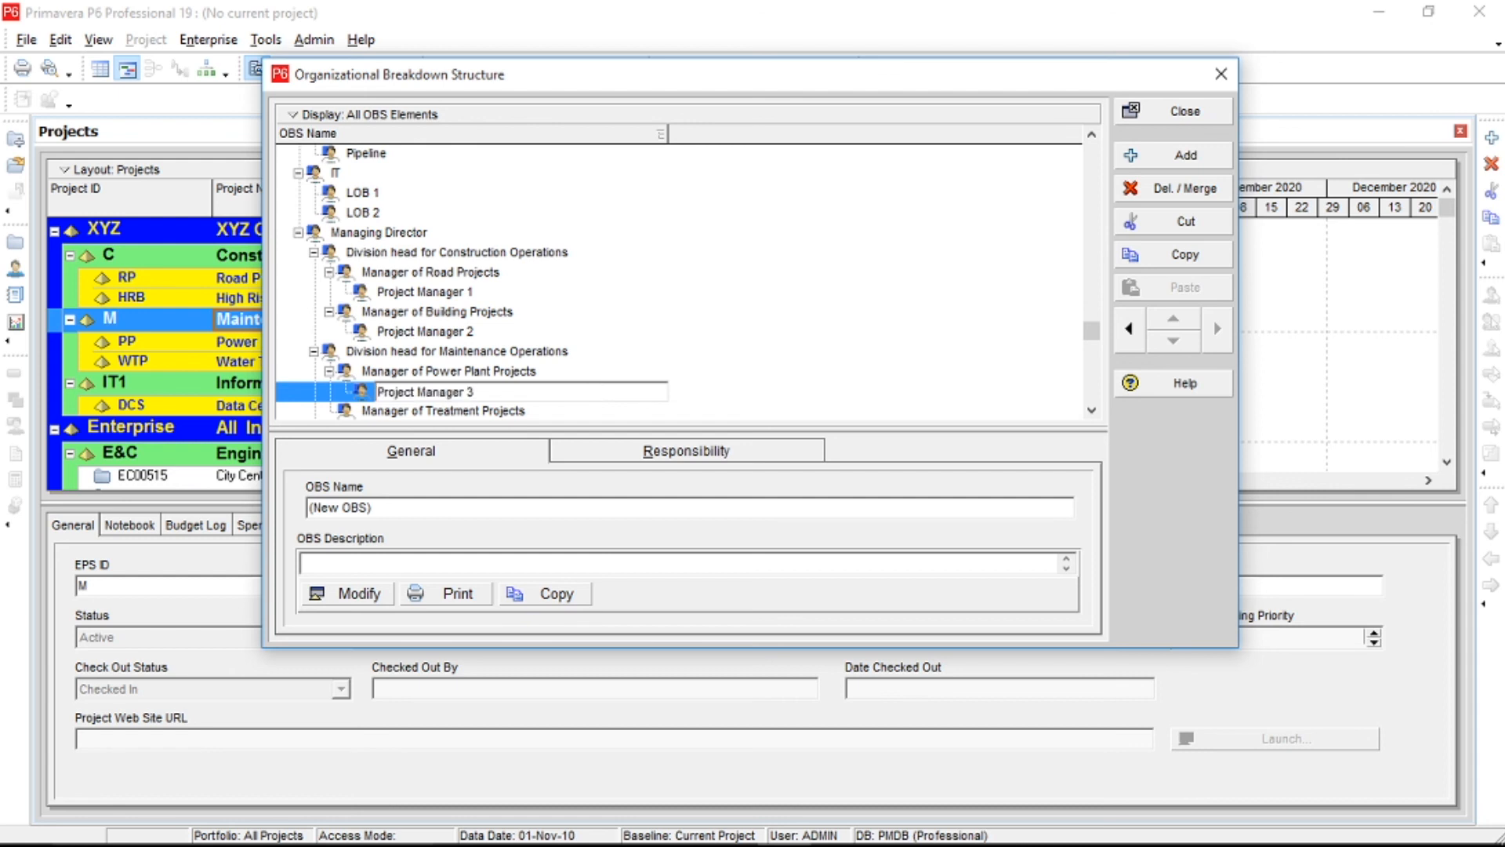
Add an OBS element one level below Manager of Treatment Projects and name it Project Manager 4.
left_click(619, 410)
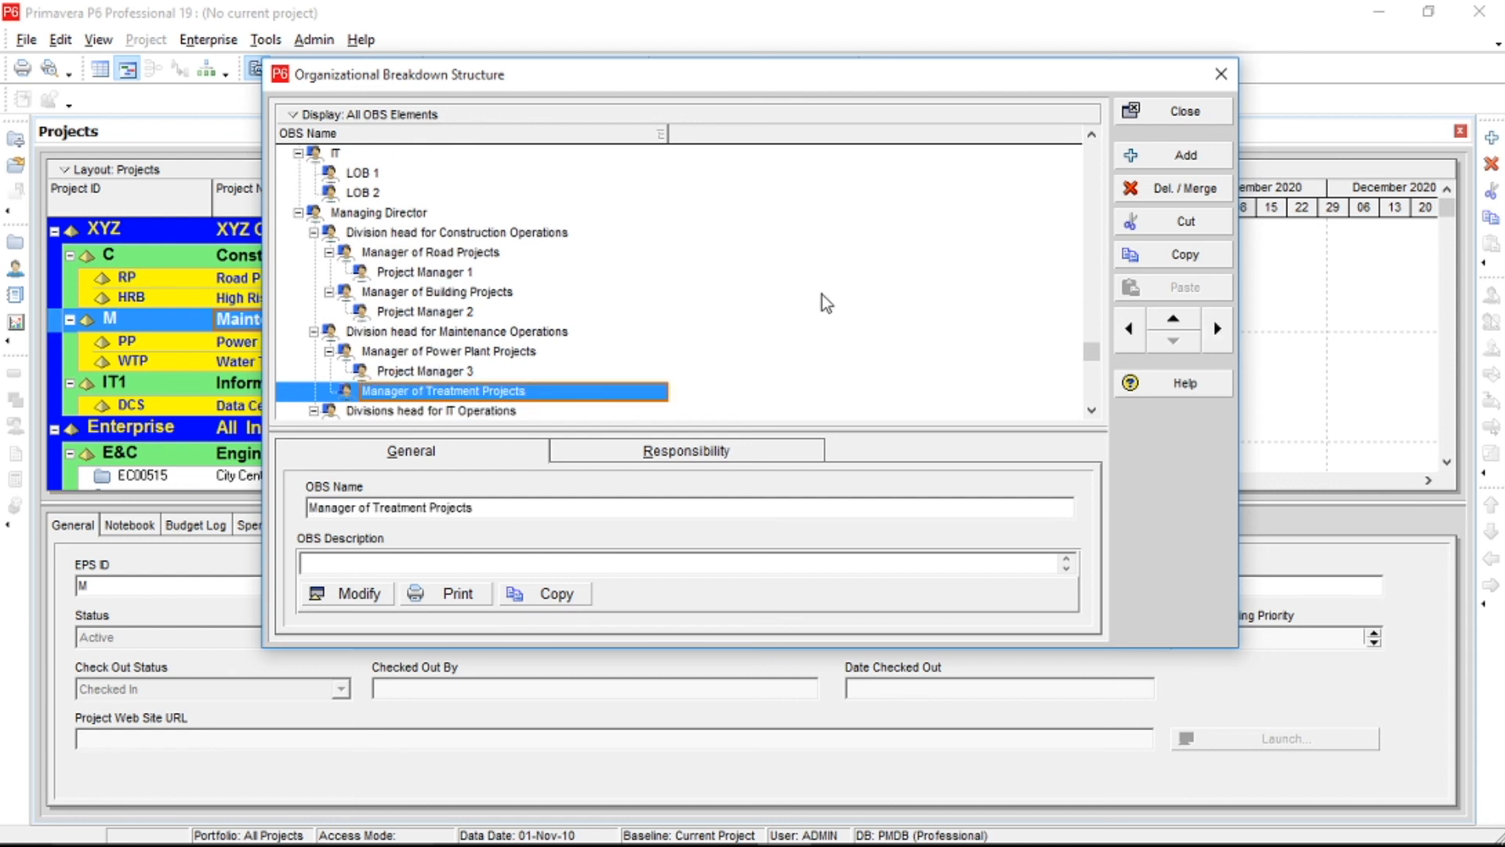
left_click(1185, 156)
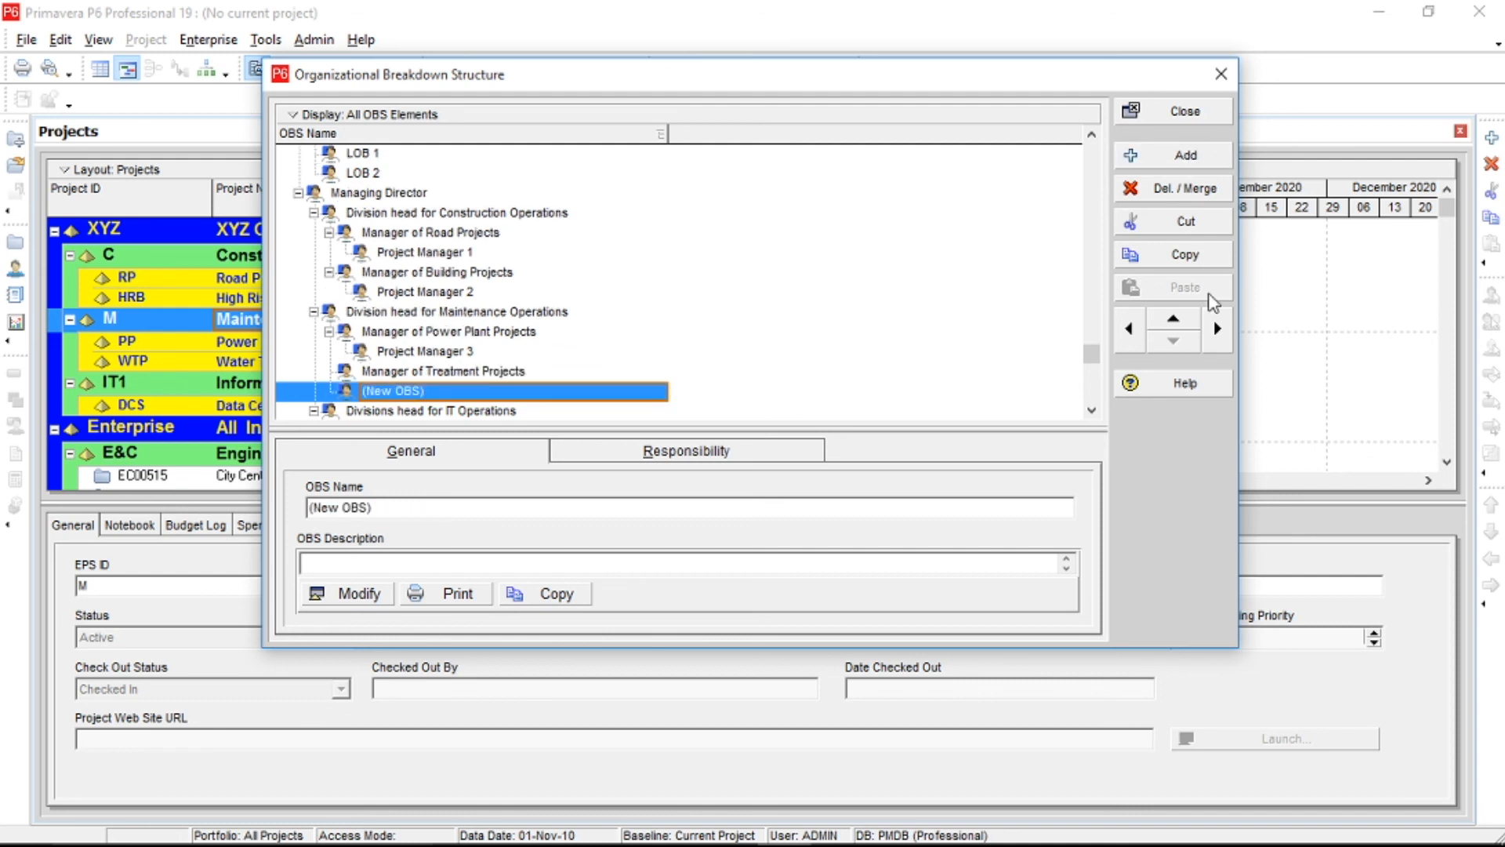
left_click(623, 391)
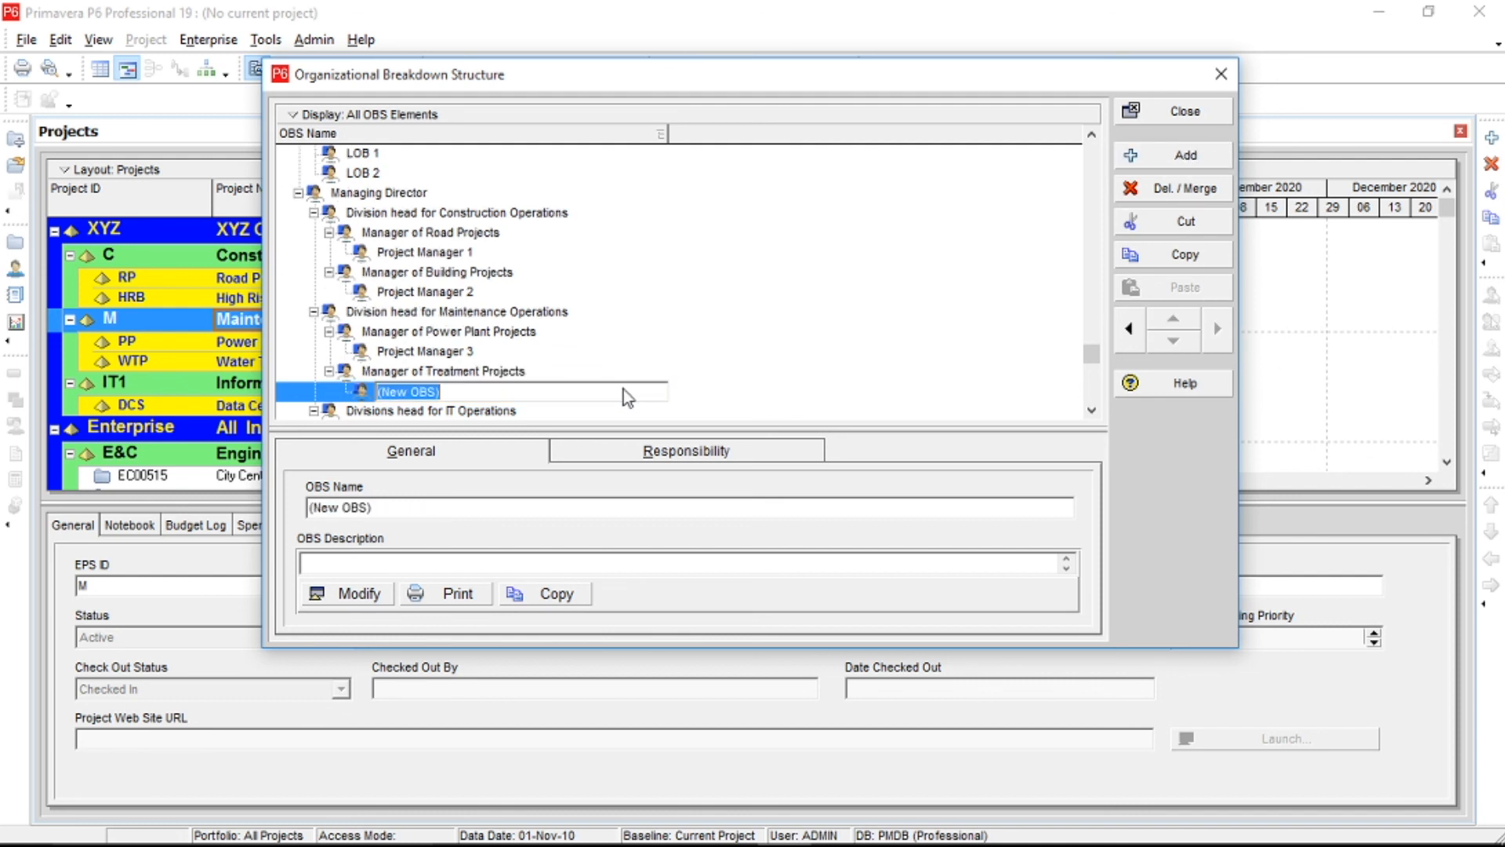
type("Project Manager 1")
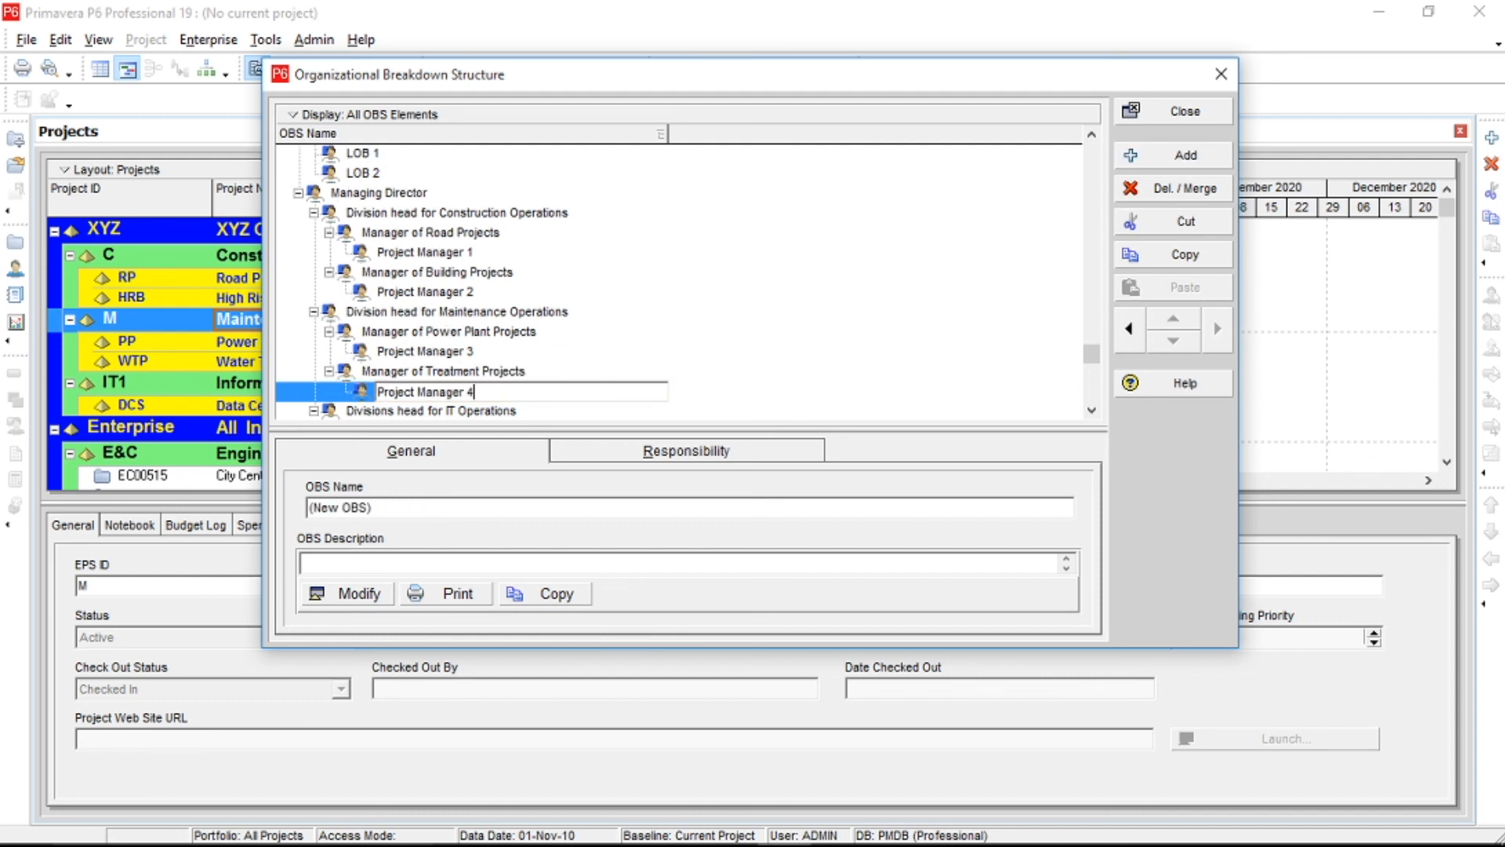
Add an OBS element one level below Manager of IT Projects and name it Project Manager 5.
left_click(1091, 410)
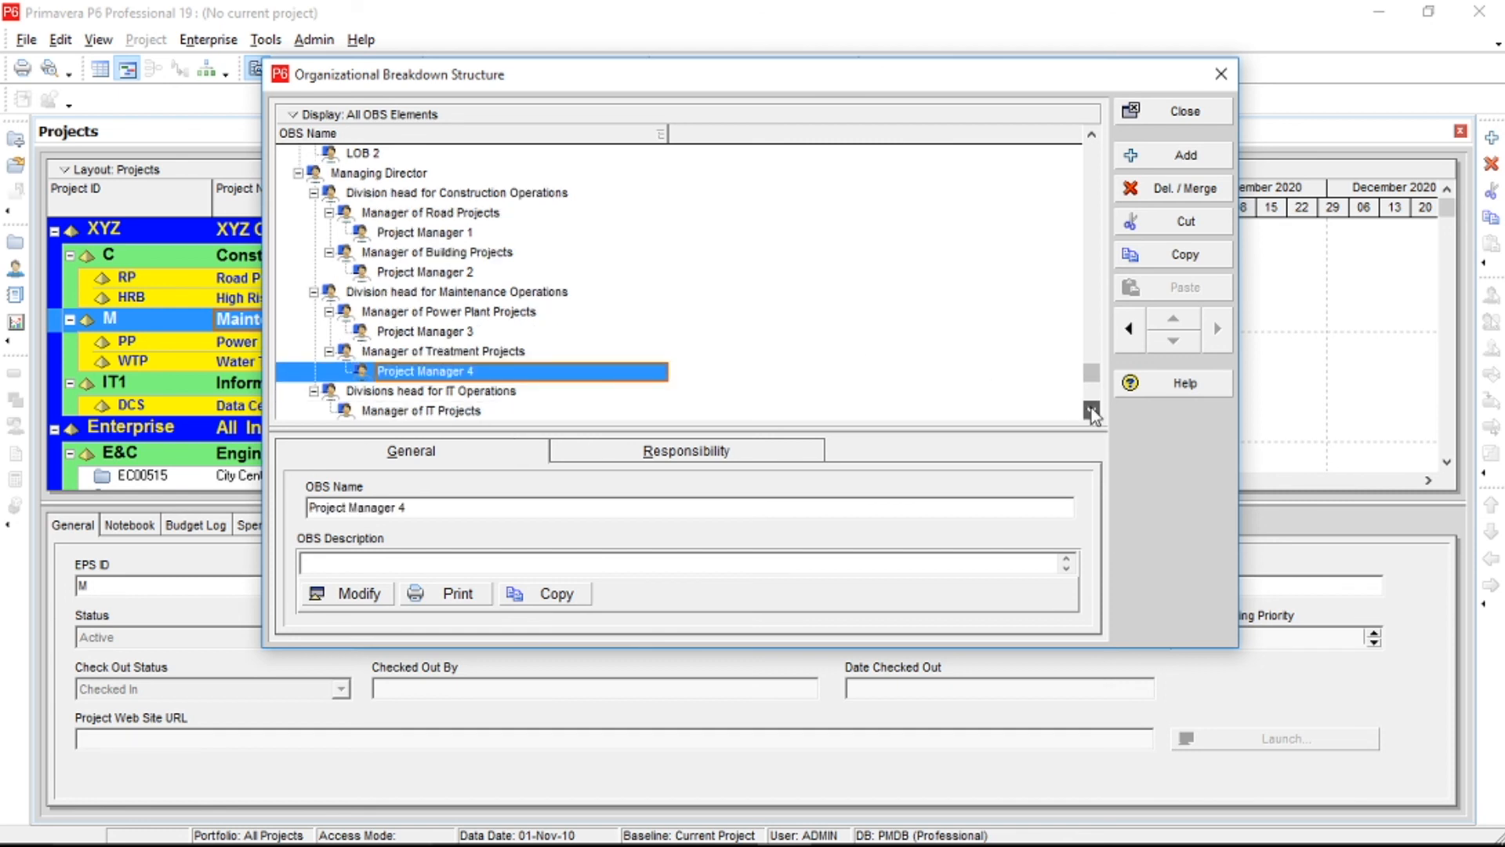
left_click(1091, 410)
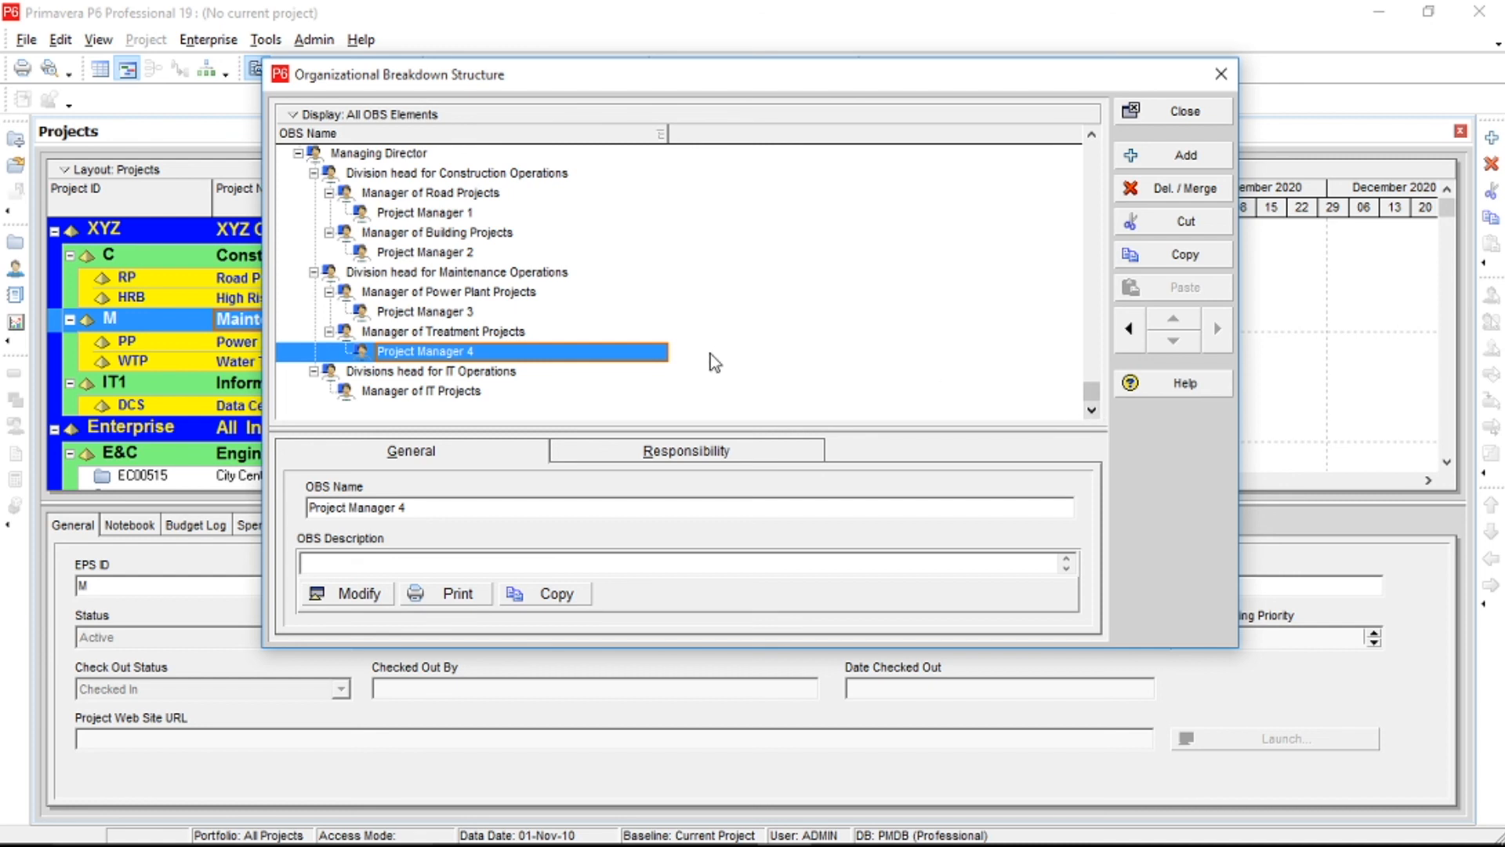
left_click(475, 394)
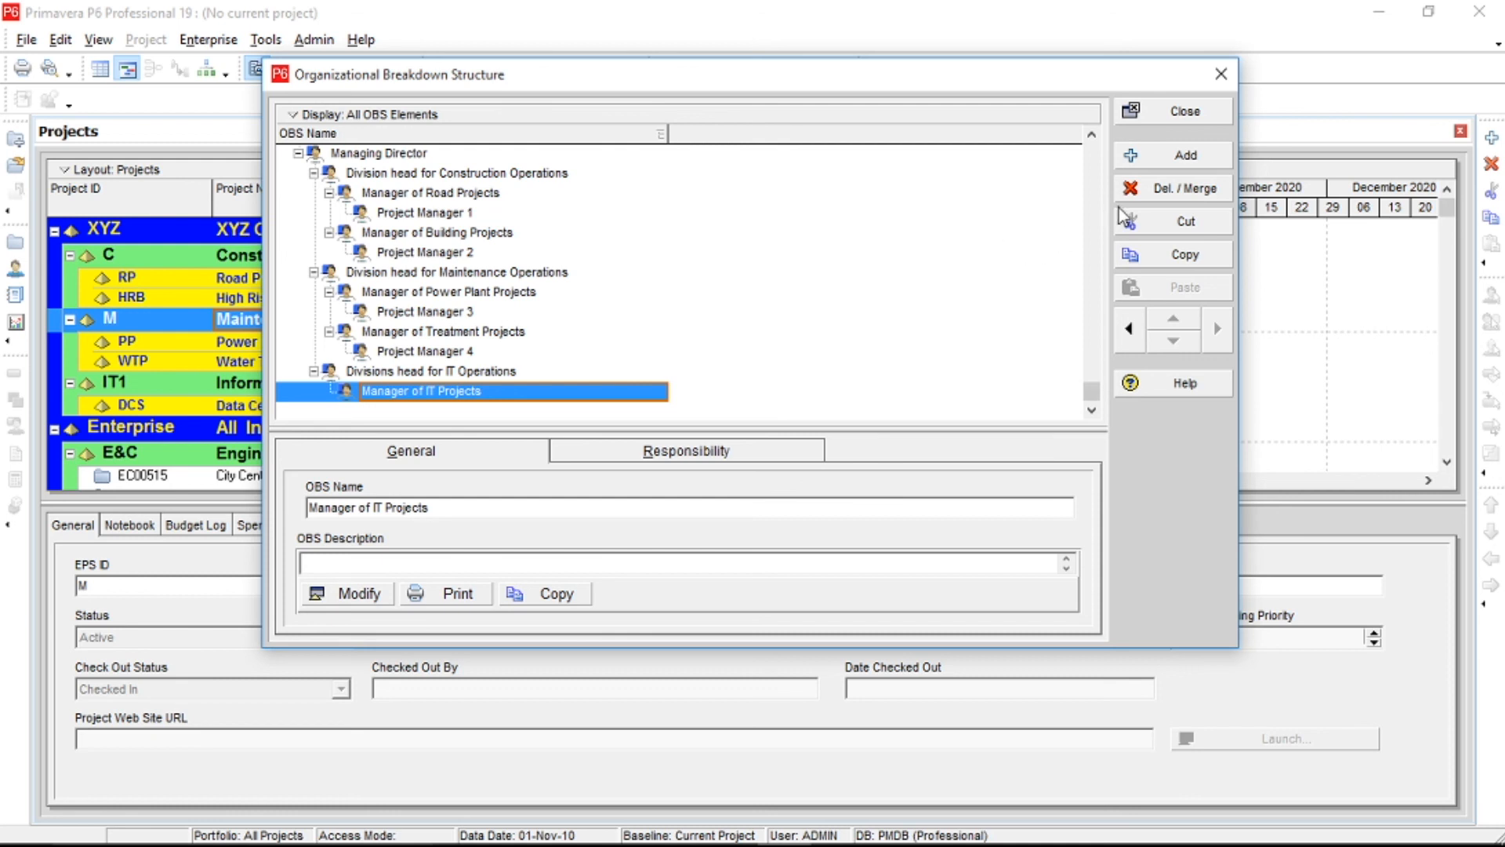
left_click(1186, 156)
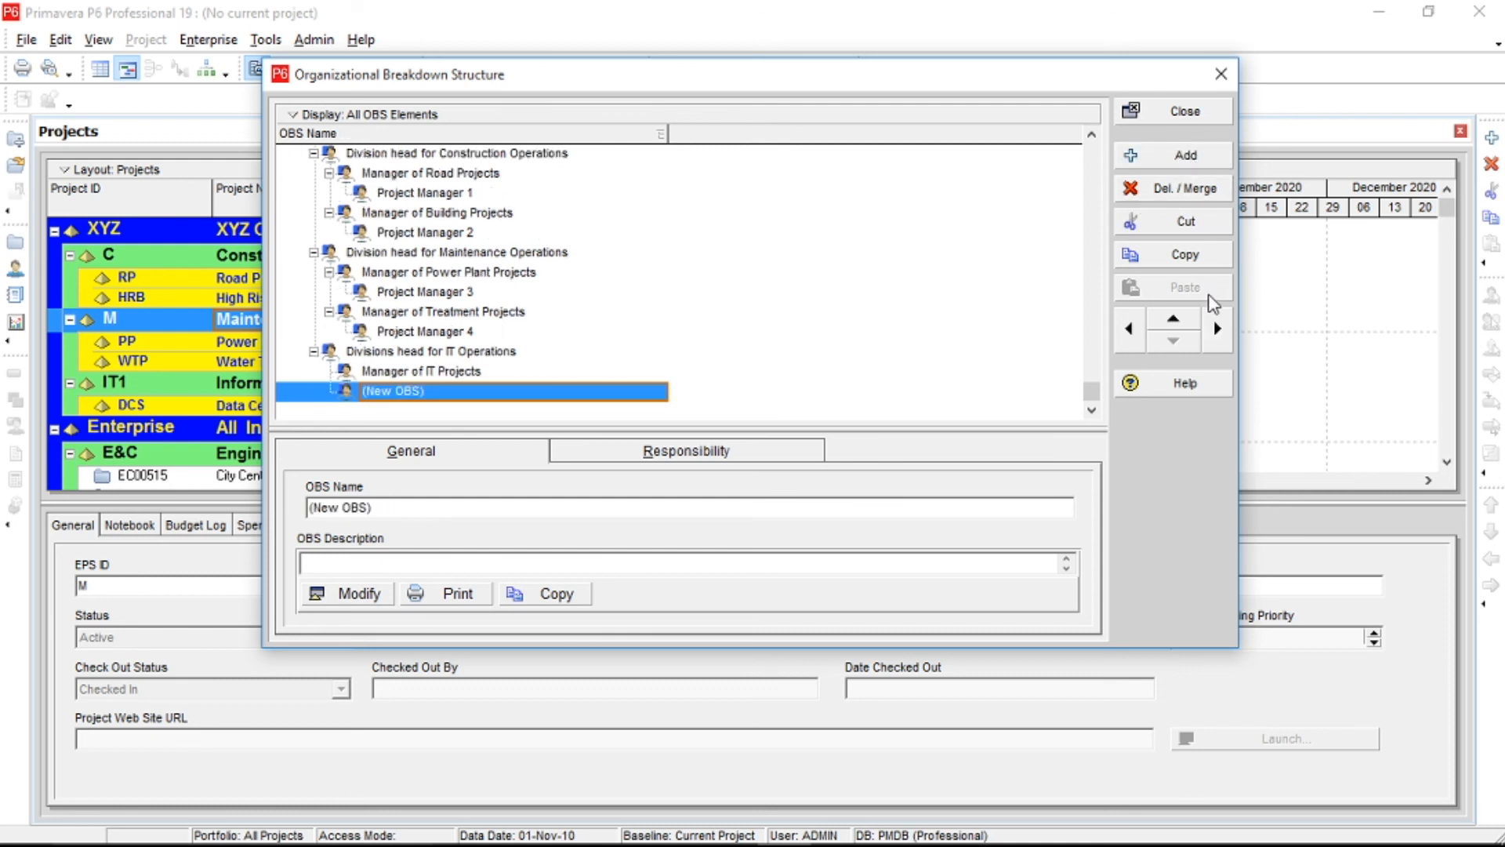
left_click(1217, 328)
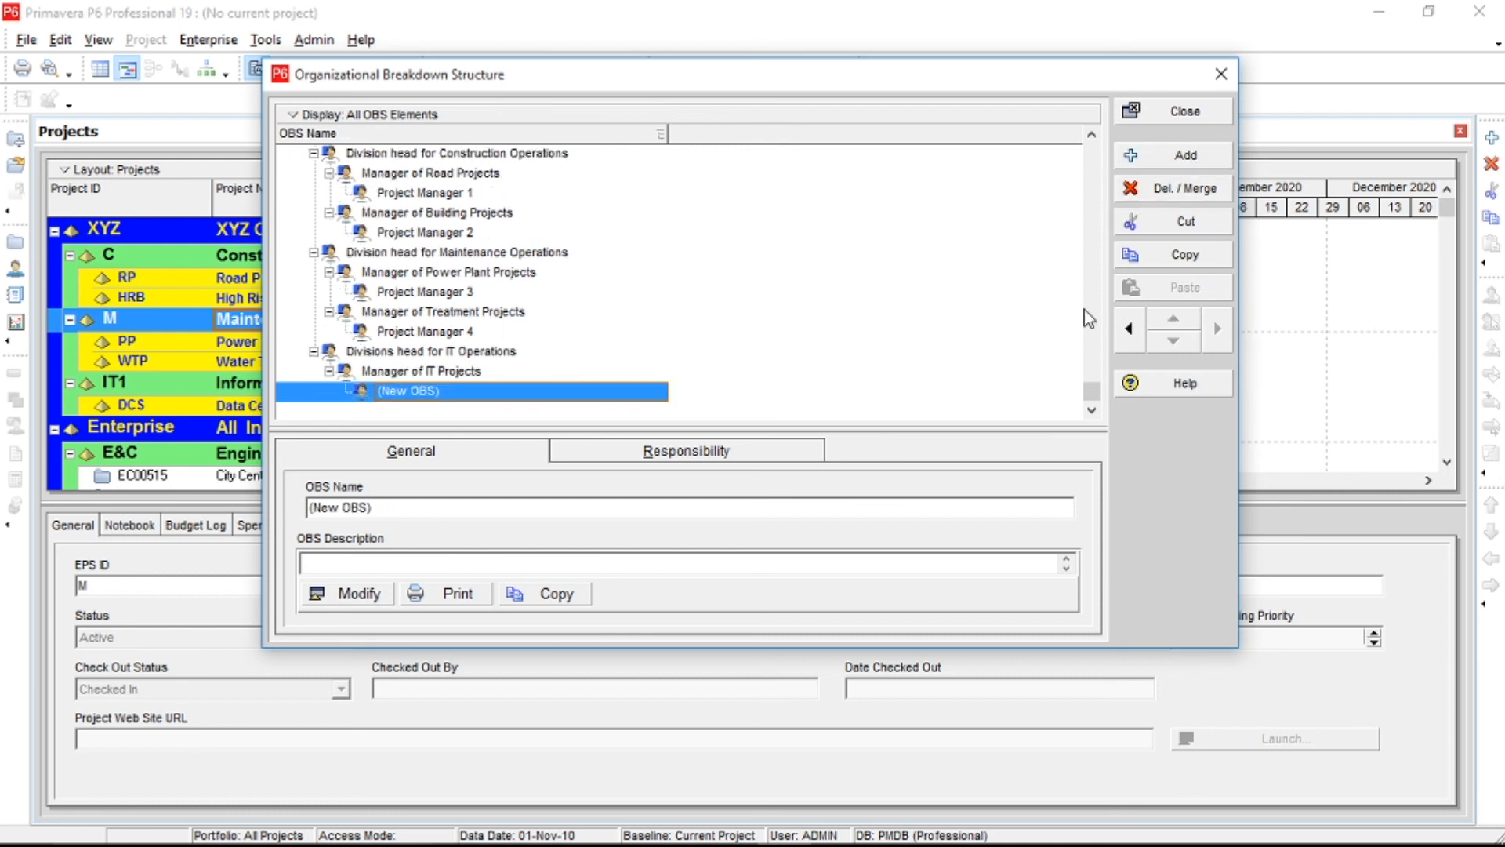
left_click(547, 391)
type("Project Manager 1")
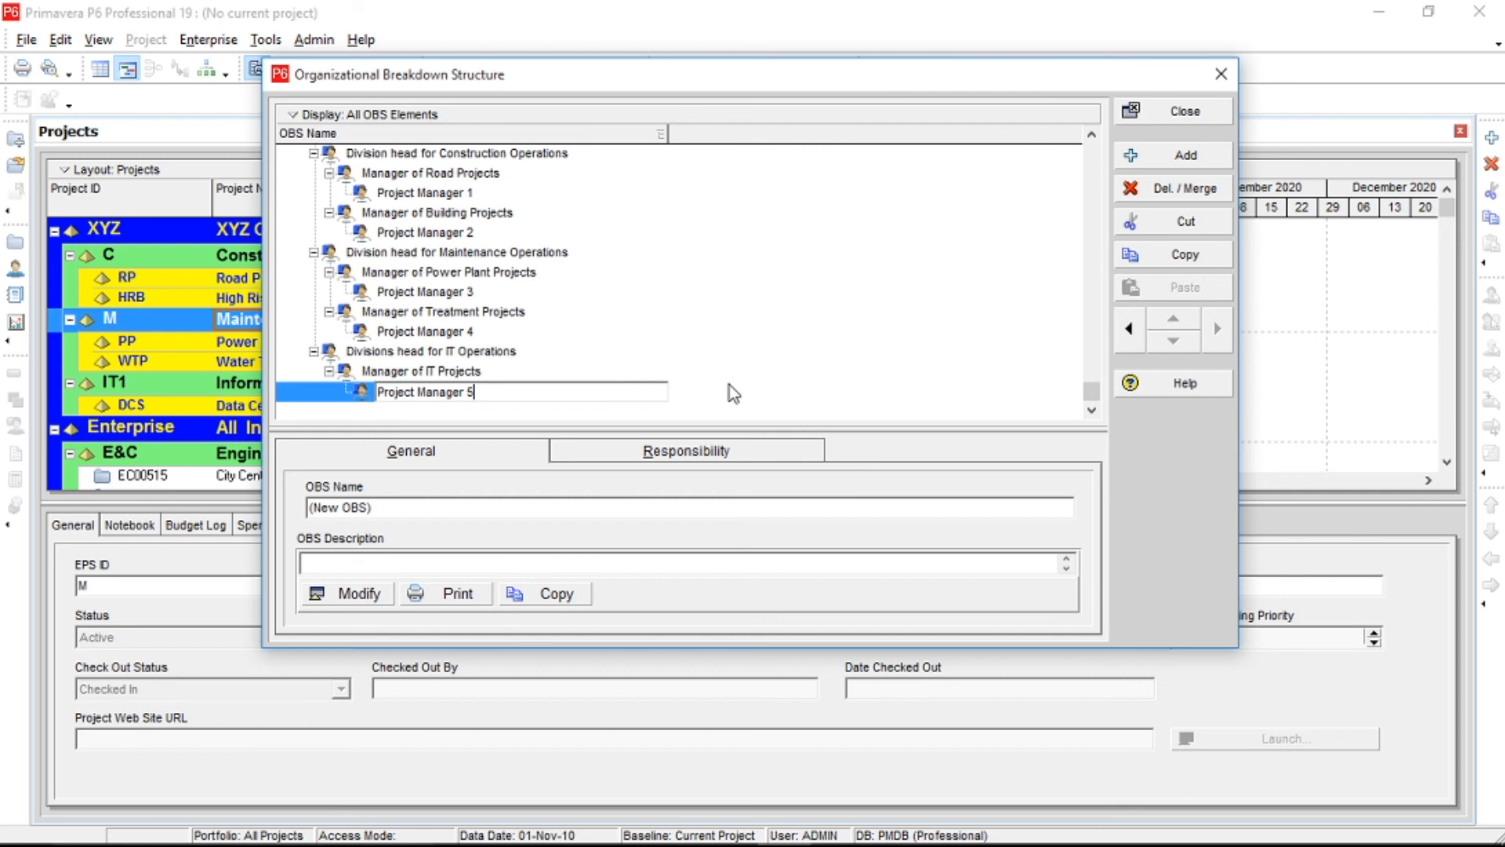
key("Return")
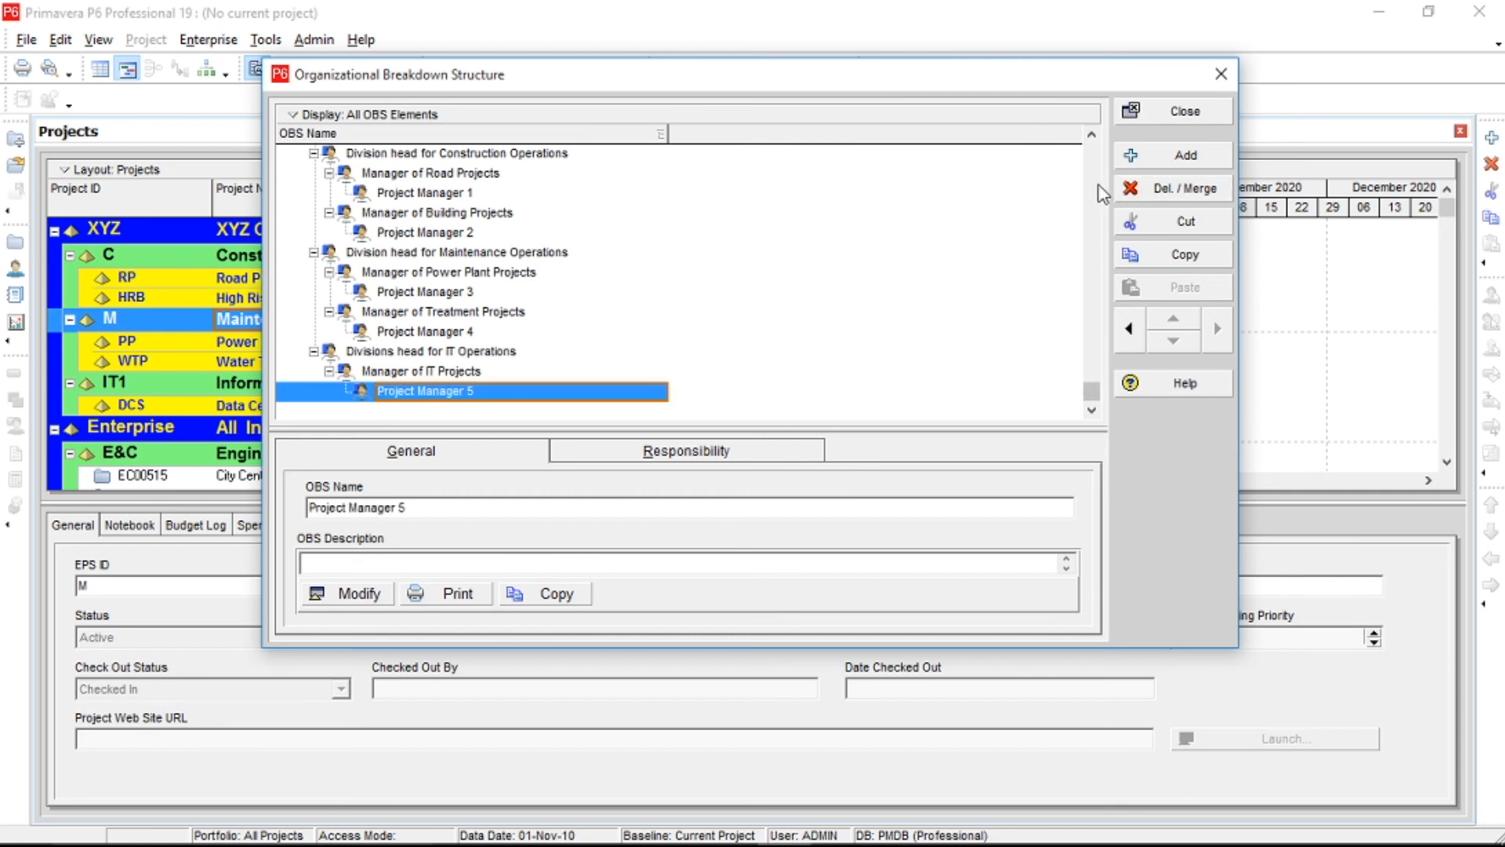
Switch the organizational breakdown structure from the table to the chart view.
scroll(1096, 187, "up", 5)
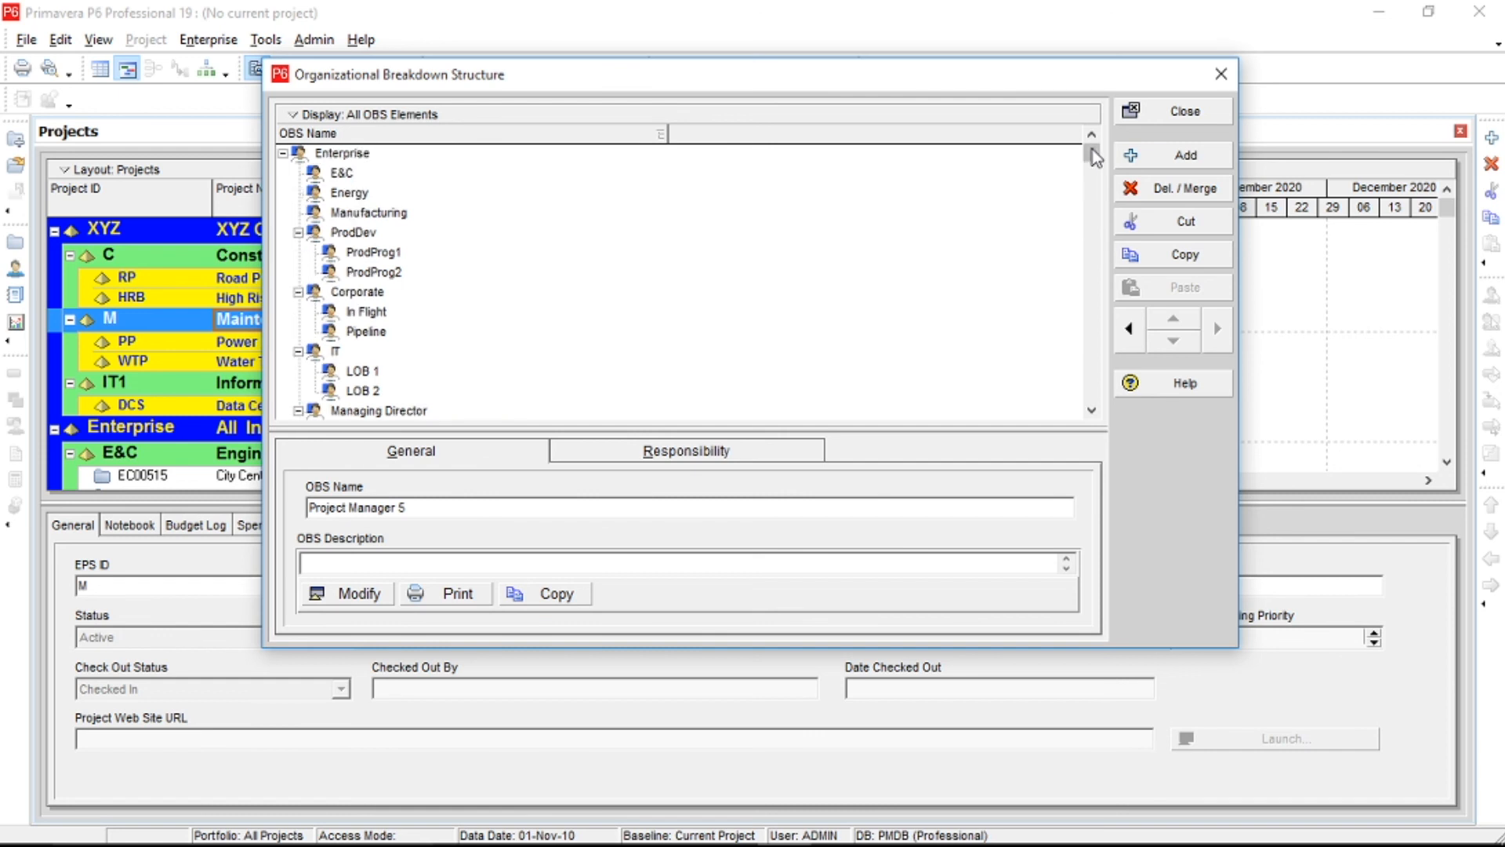
scroll(1087, 248, "down", 4)
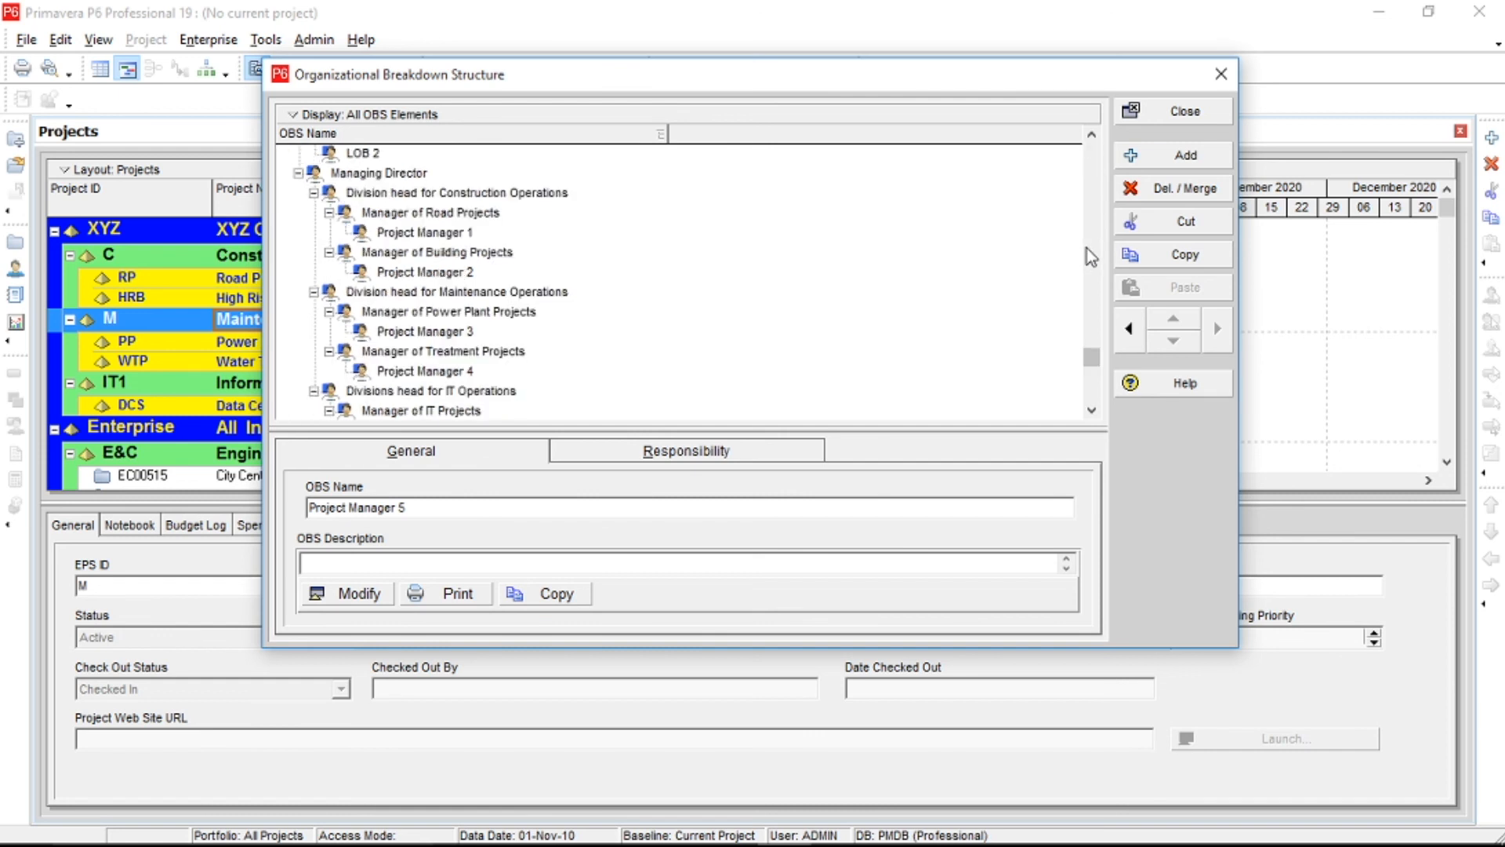
right_click(668, 193)
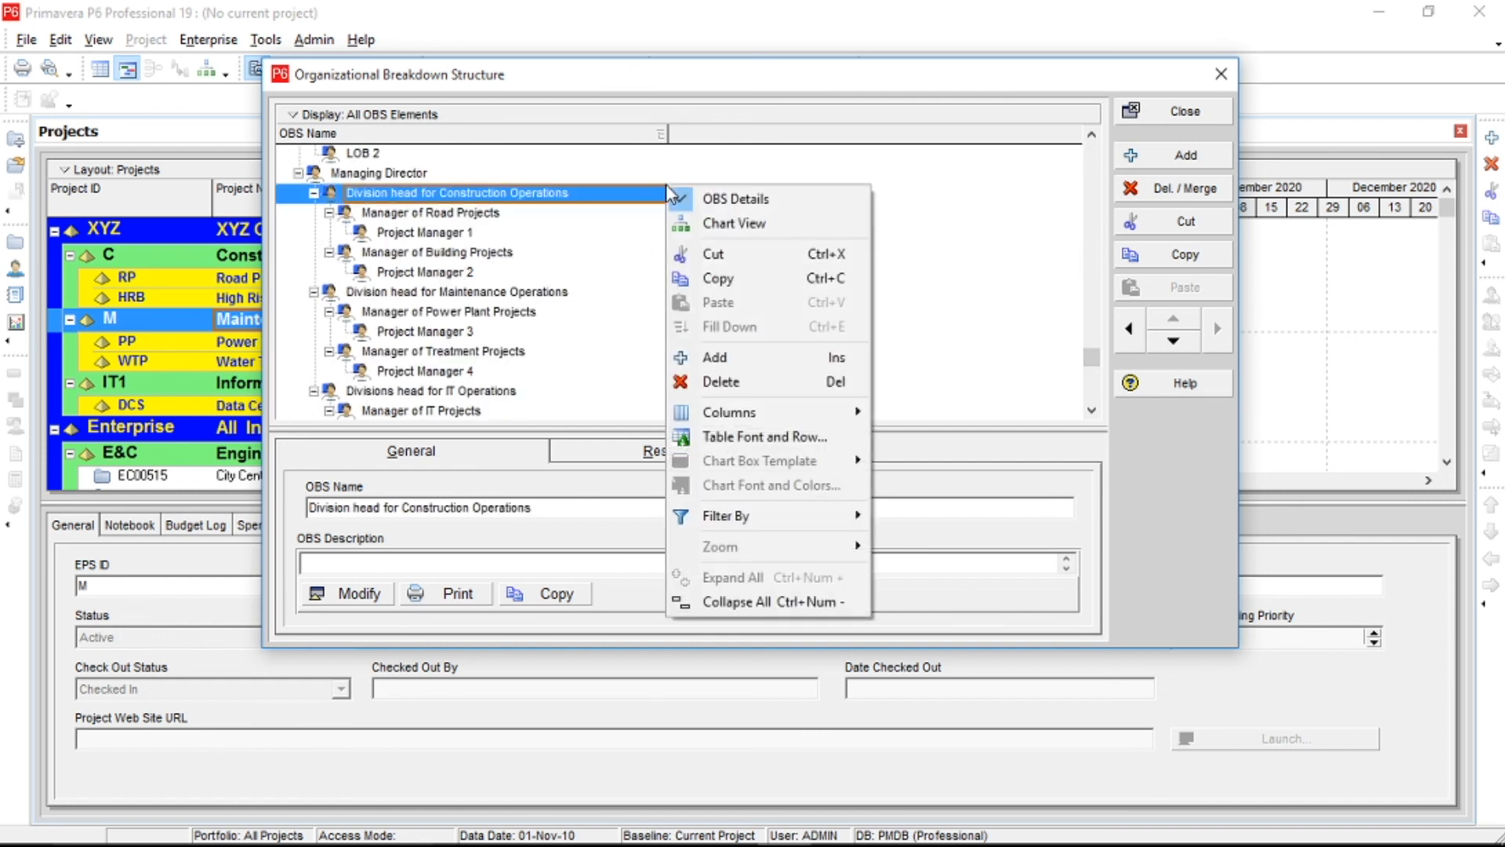
left_click(776, 227)
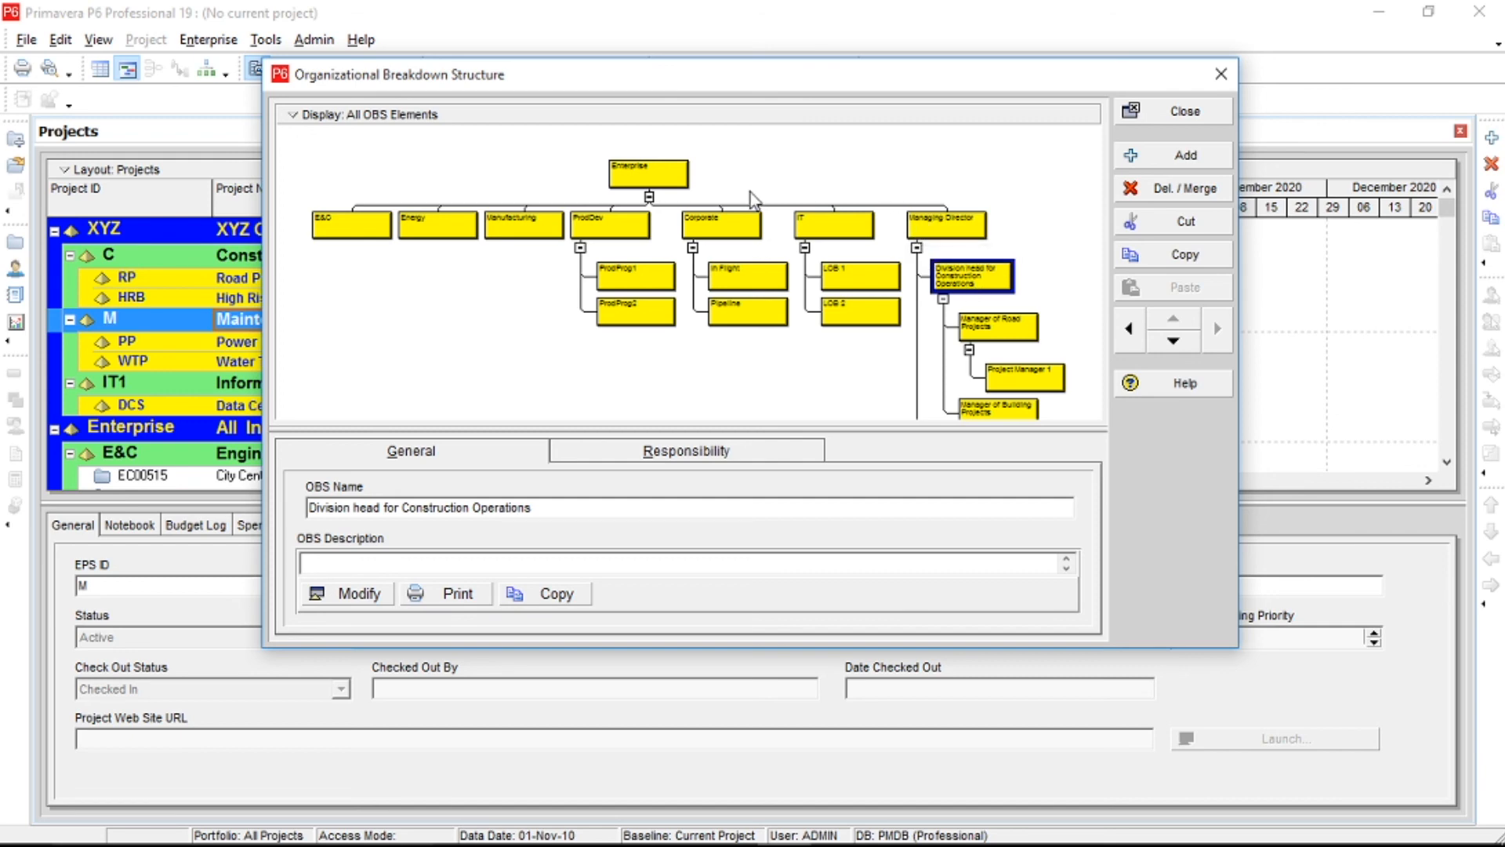
Reposition and enlarge the Organizational Breakdown Structure window in width and height to give the chart more room.
left_click_drag(1008, 58, 1013, 10)
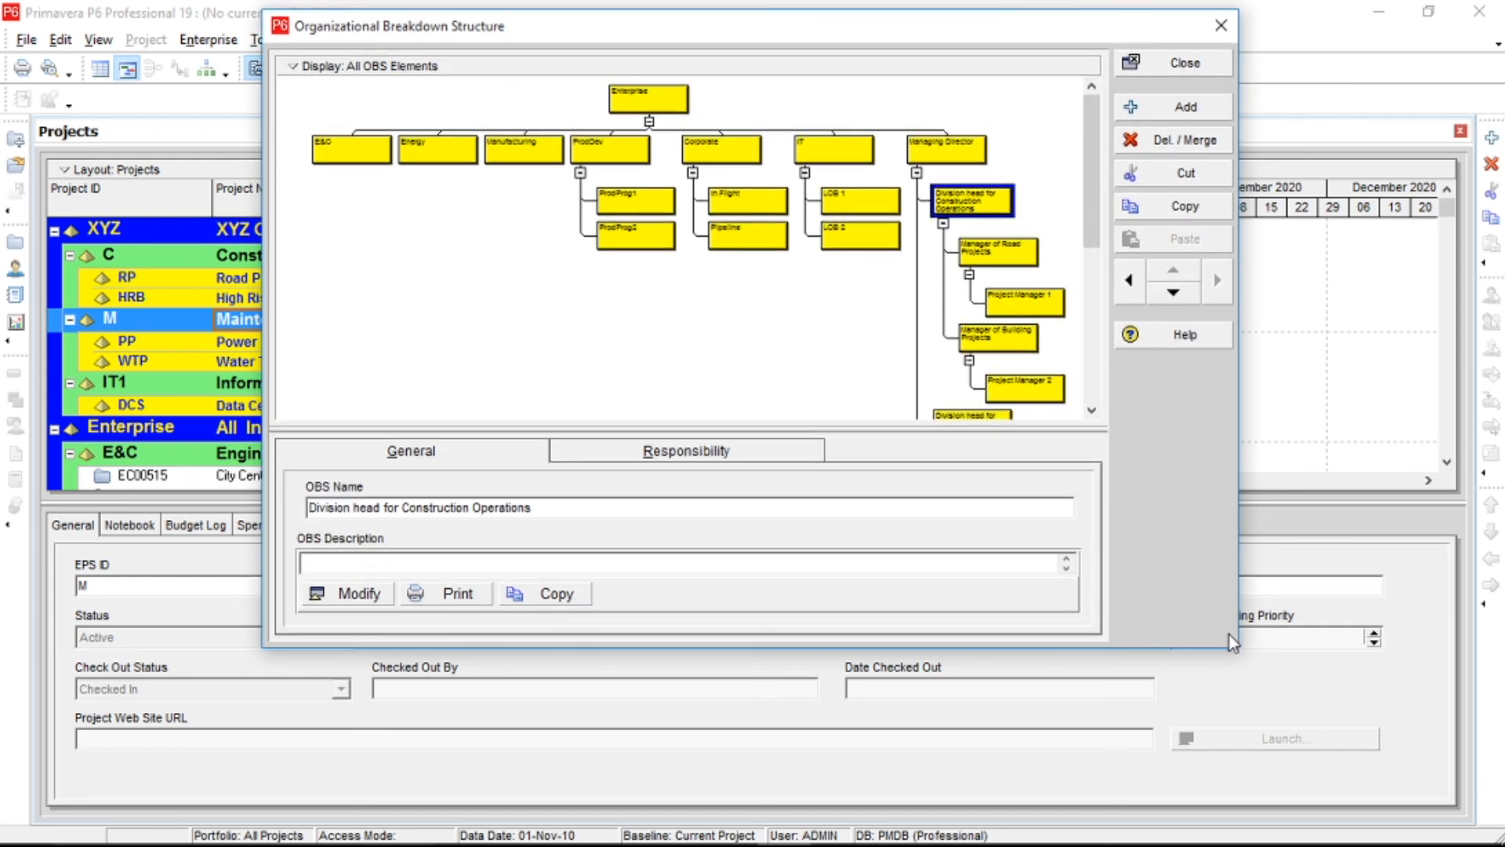
left_click_drag(1239, 633, 1430, 633)
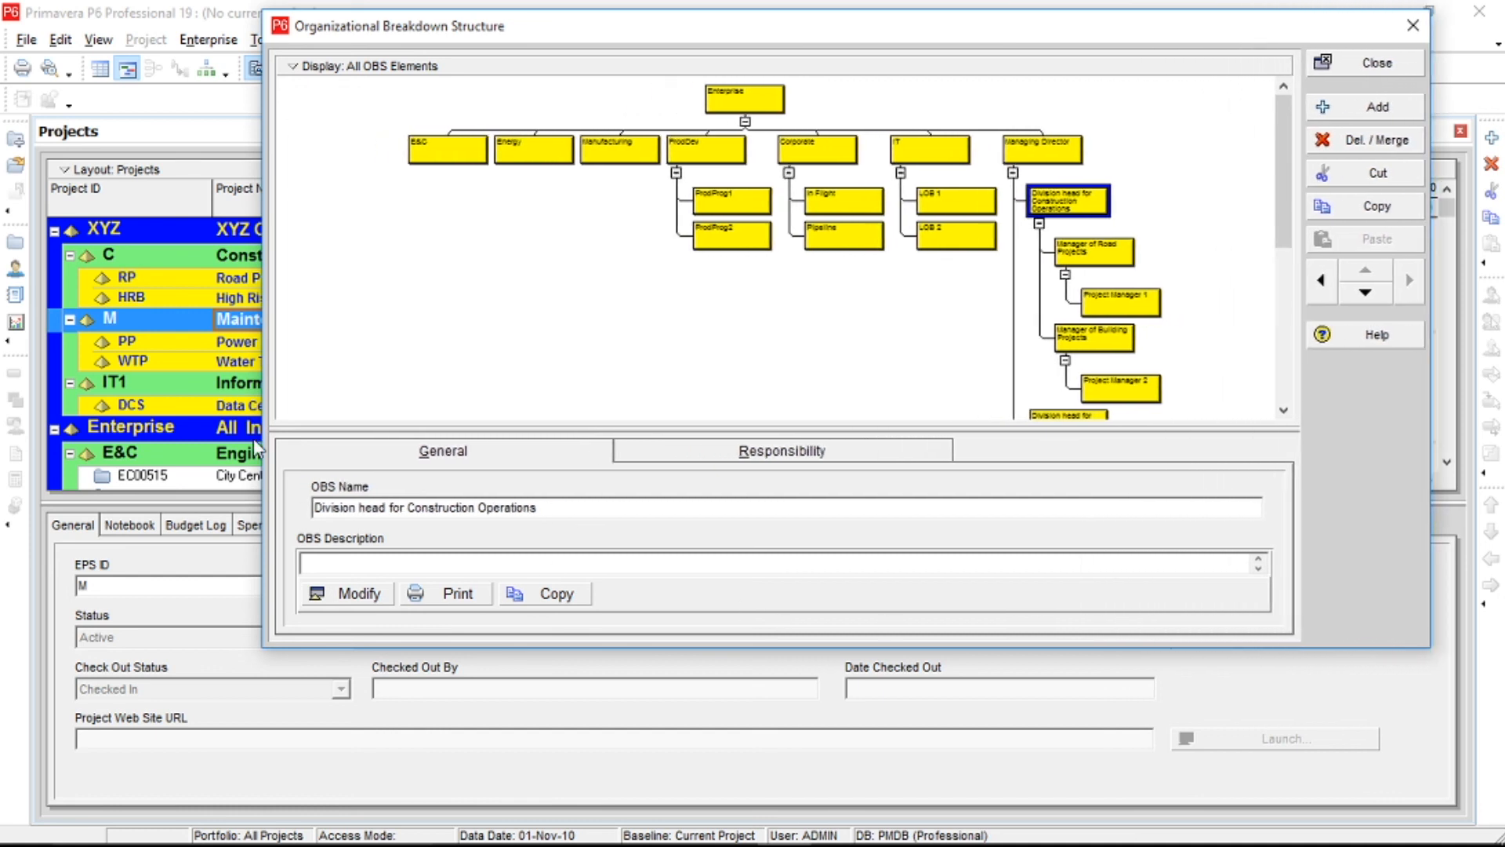
left_click_drag(262, 417, 88, 417)
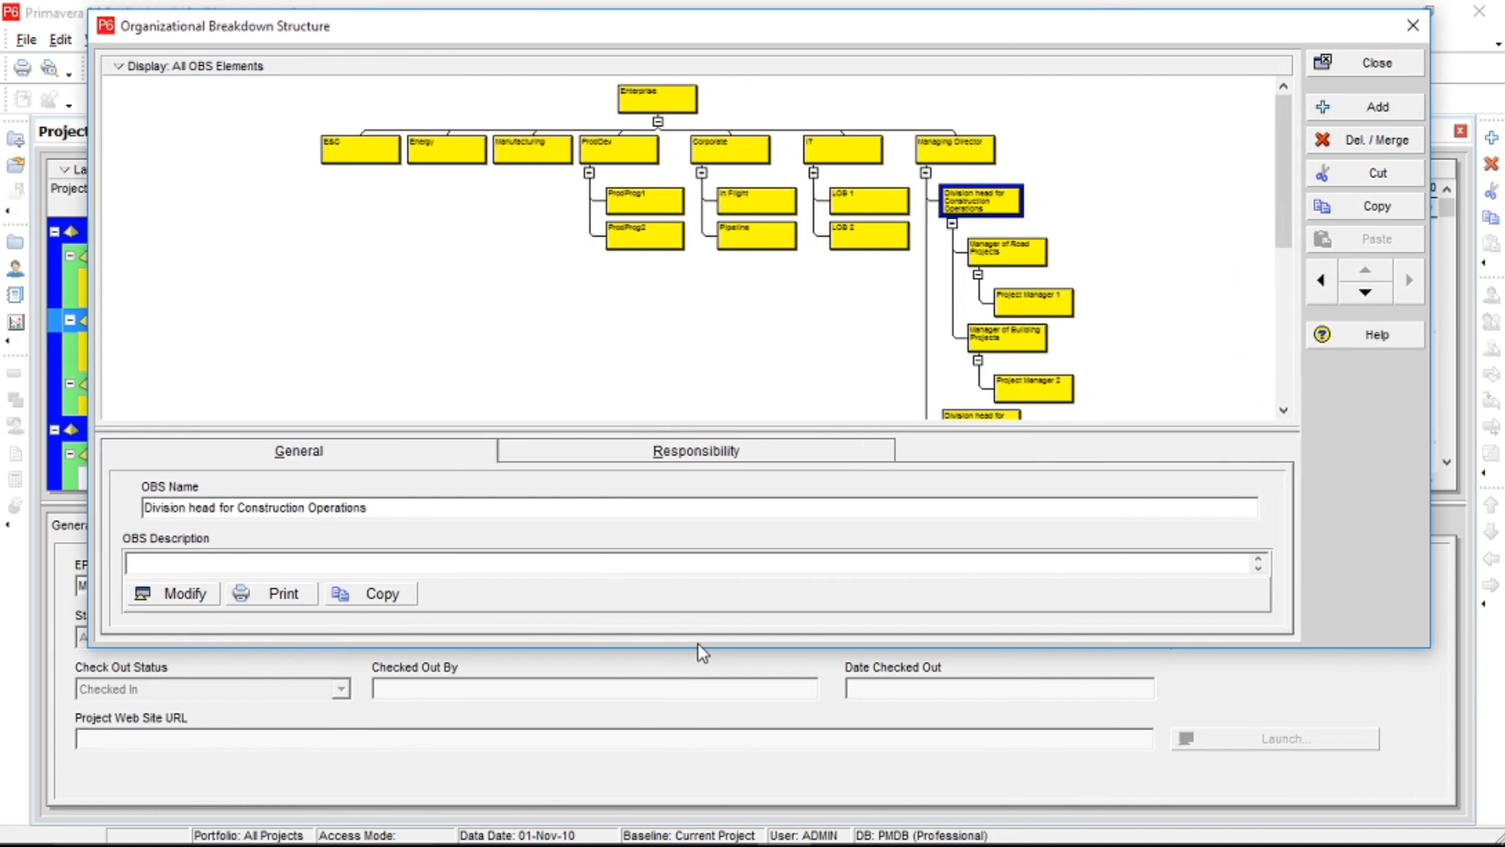
mouse_move(751, 28)
left_mouse_down()
mouse_move(740, 196)
mouse_move(751, 53)
left_mouse_up()
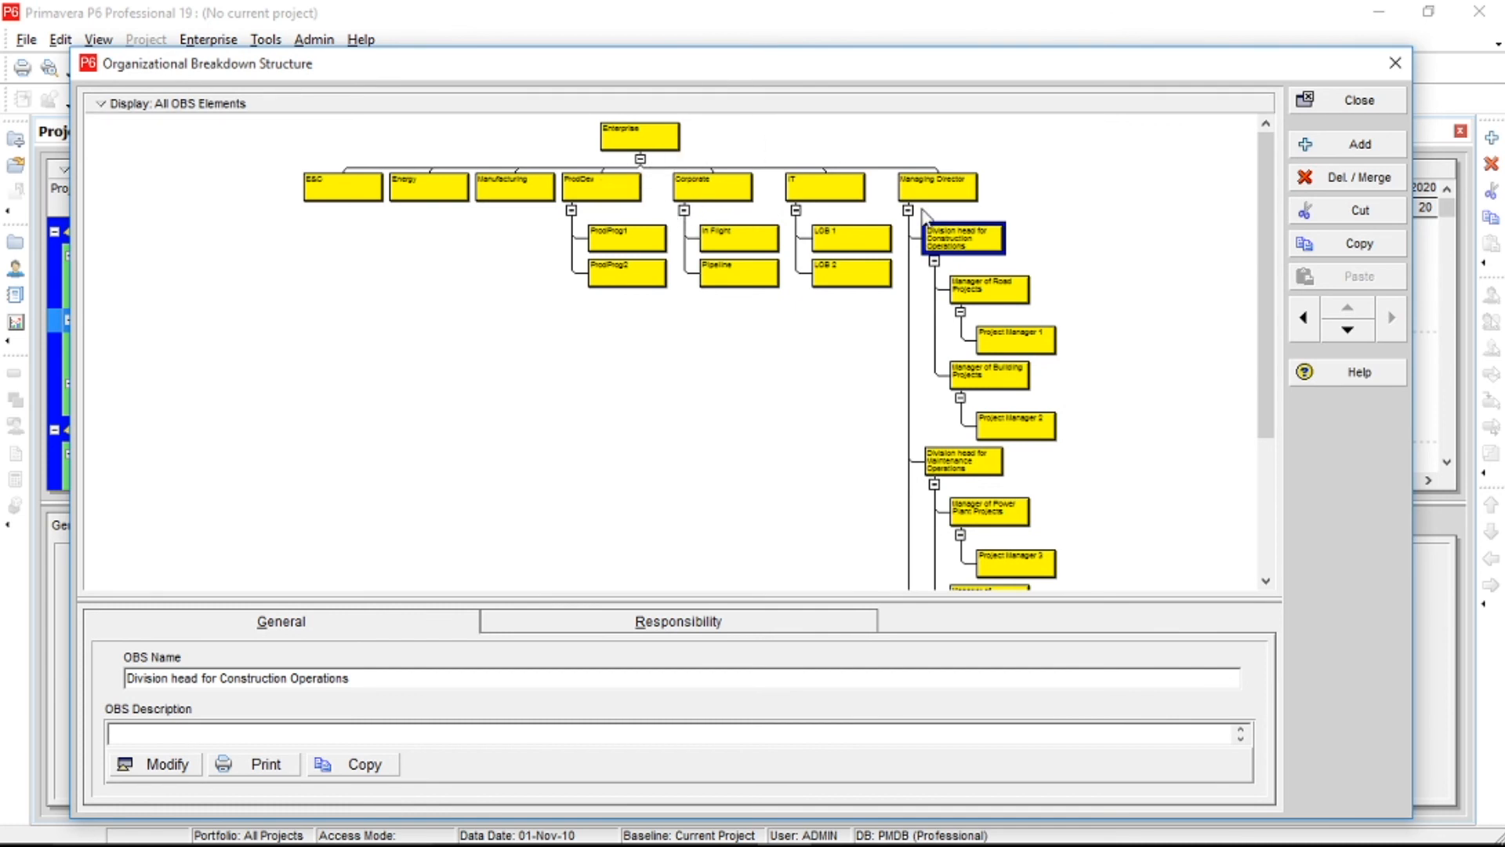
Enlarge the chart around Managing Director and examine the OBS hierarchy from Enterprise down to the project managers.
left_click(940, 193)
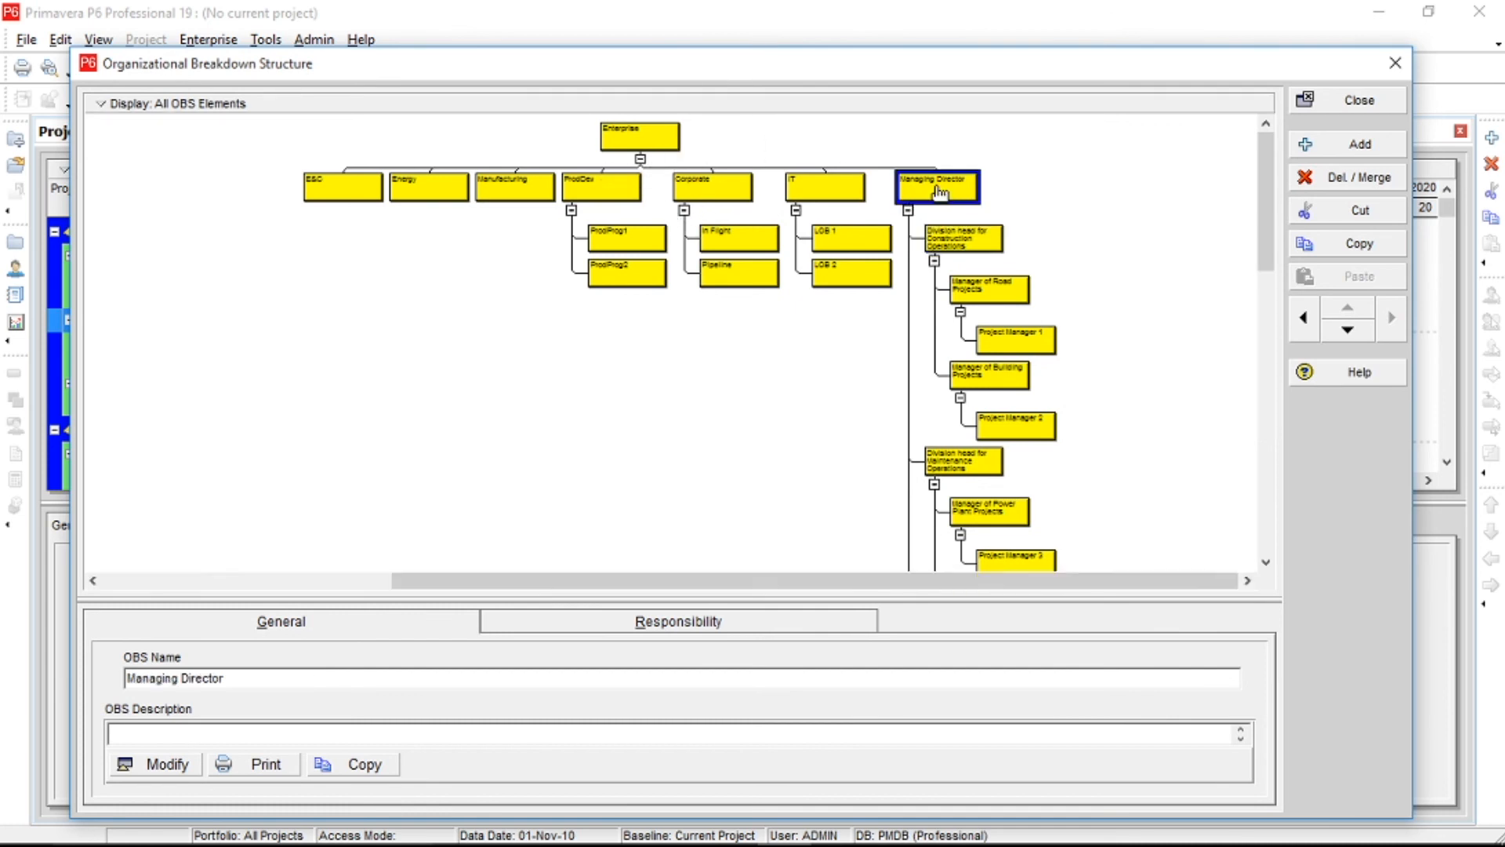
scroll(937, 186, "up", 2)
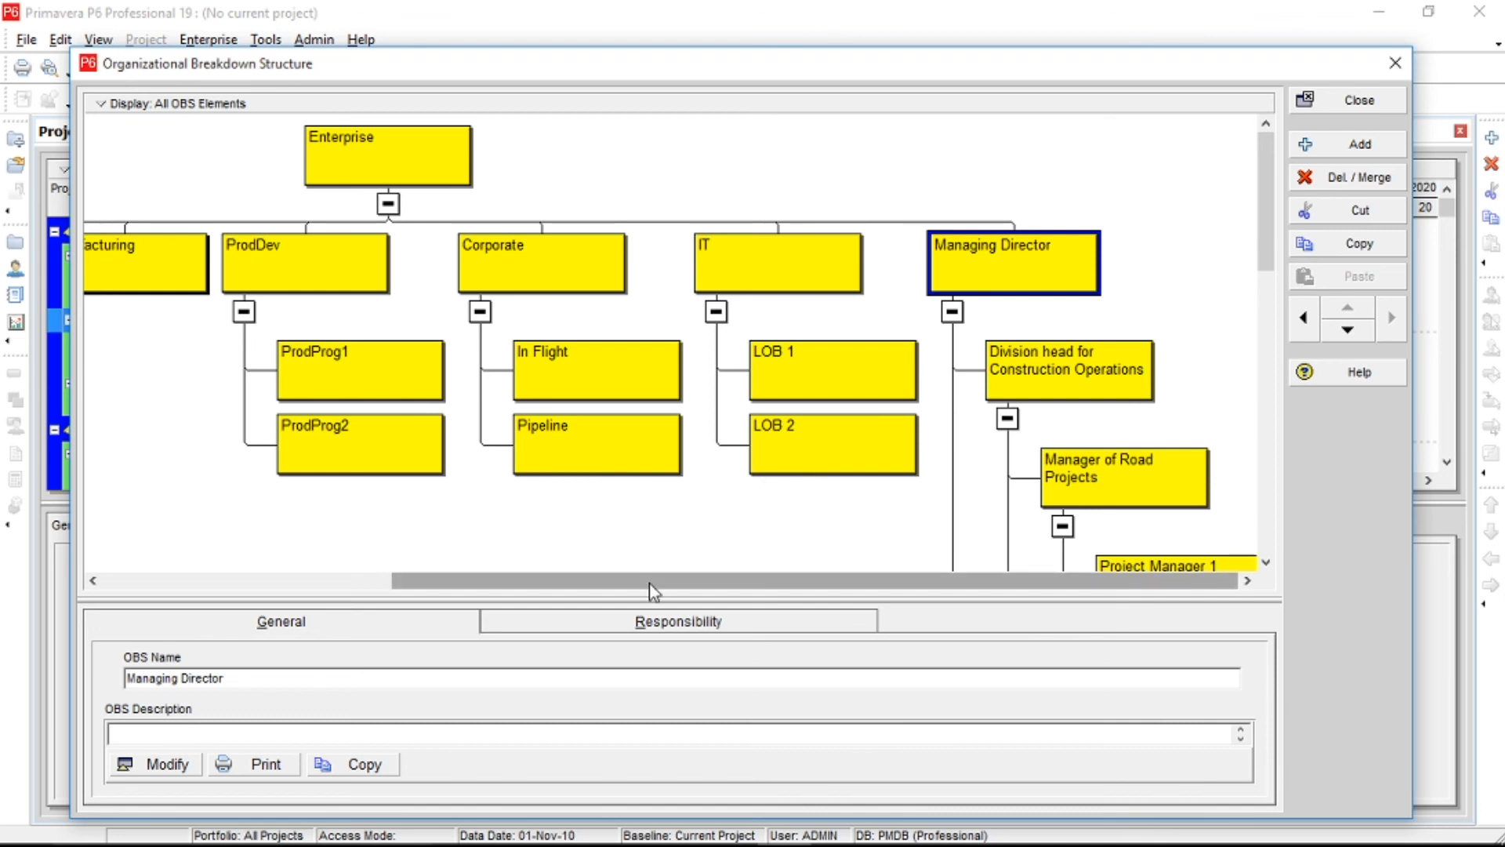
left_click_drag(648, 588, 480, 566)
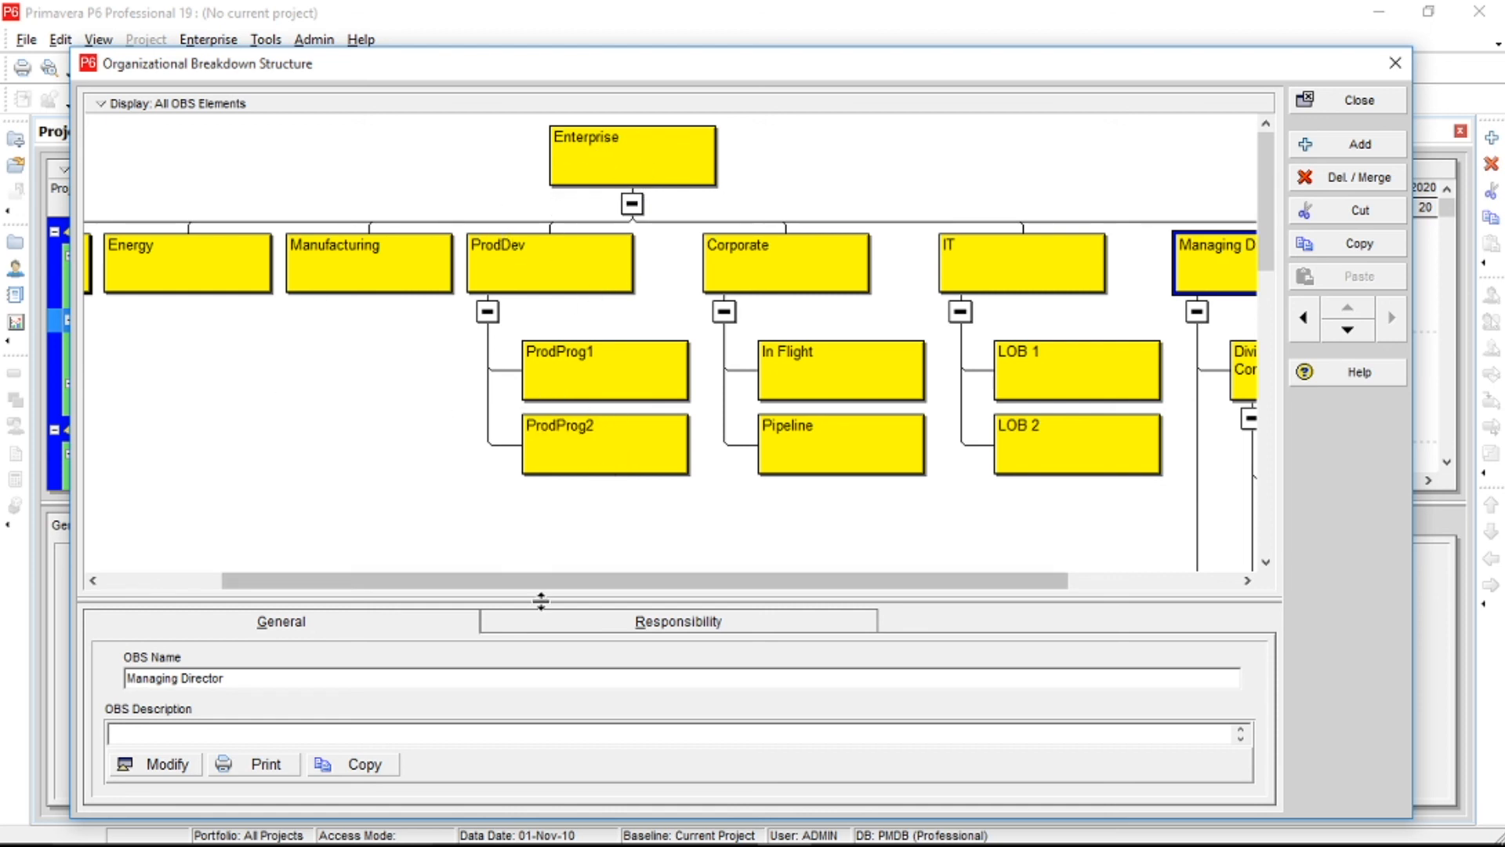
left_click_drag(580, 584, 588, 585)
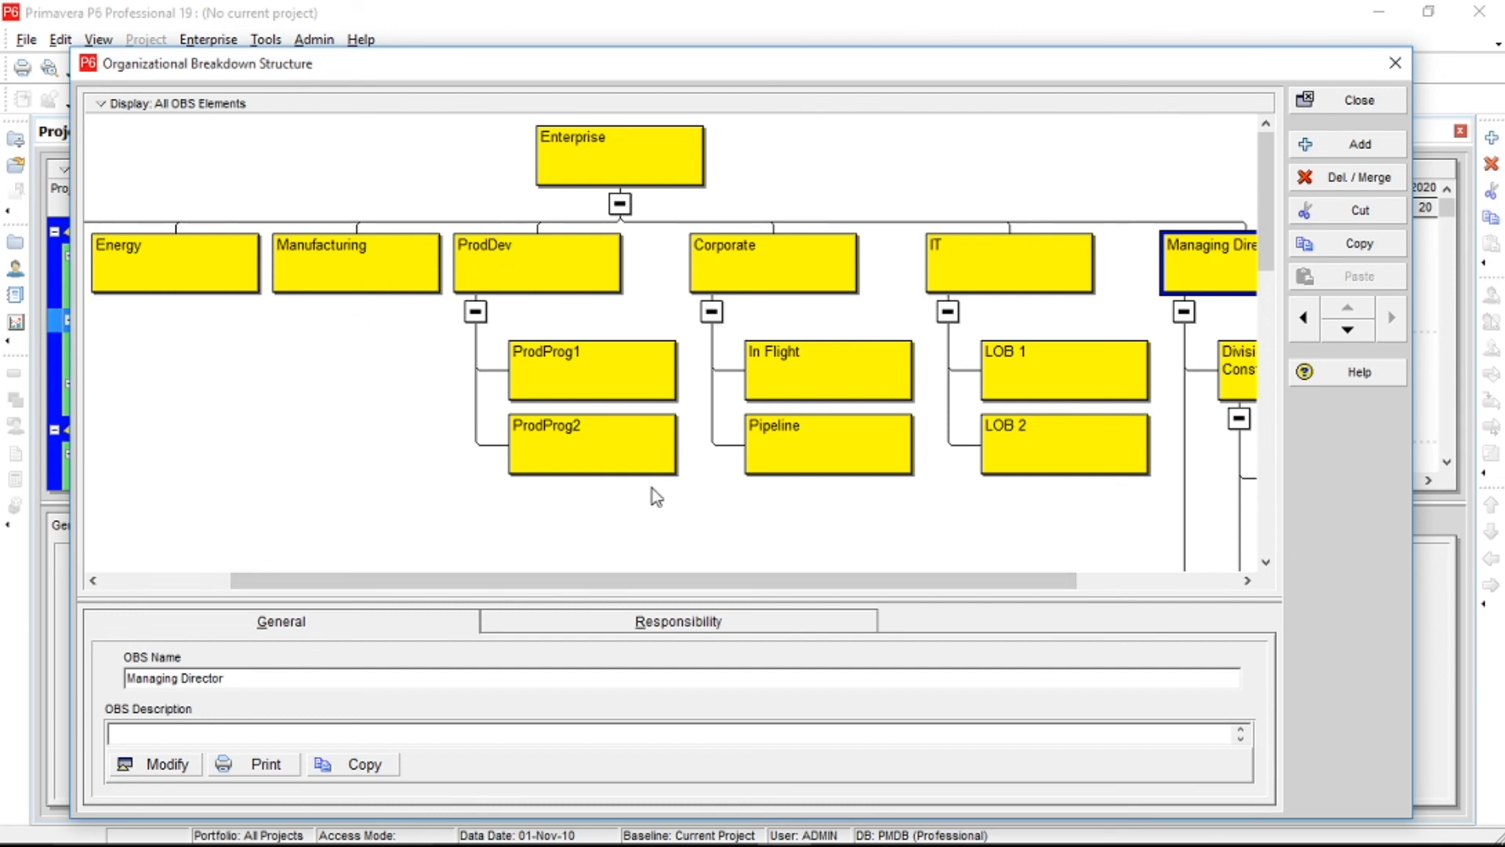
left_click_drag(698, 585, 874, 586)
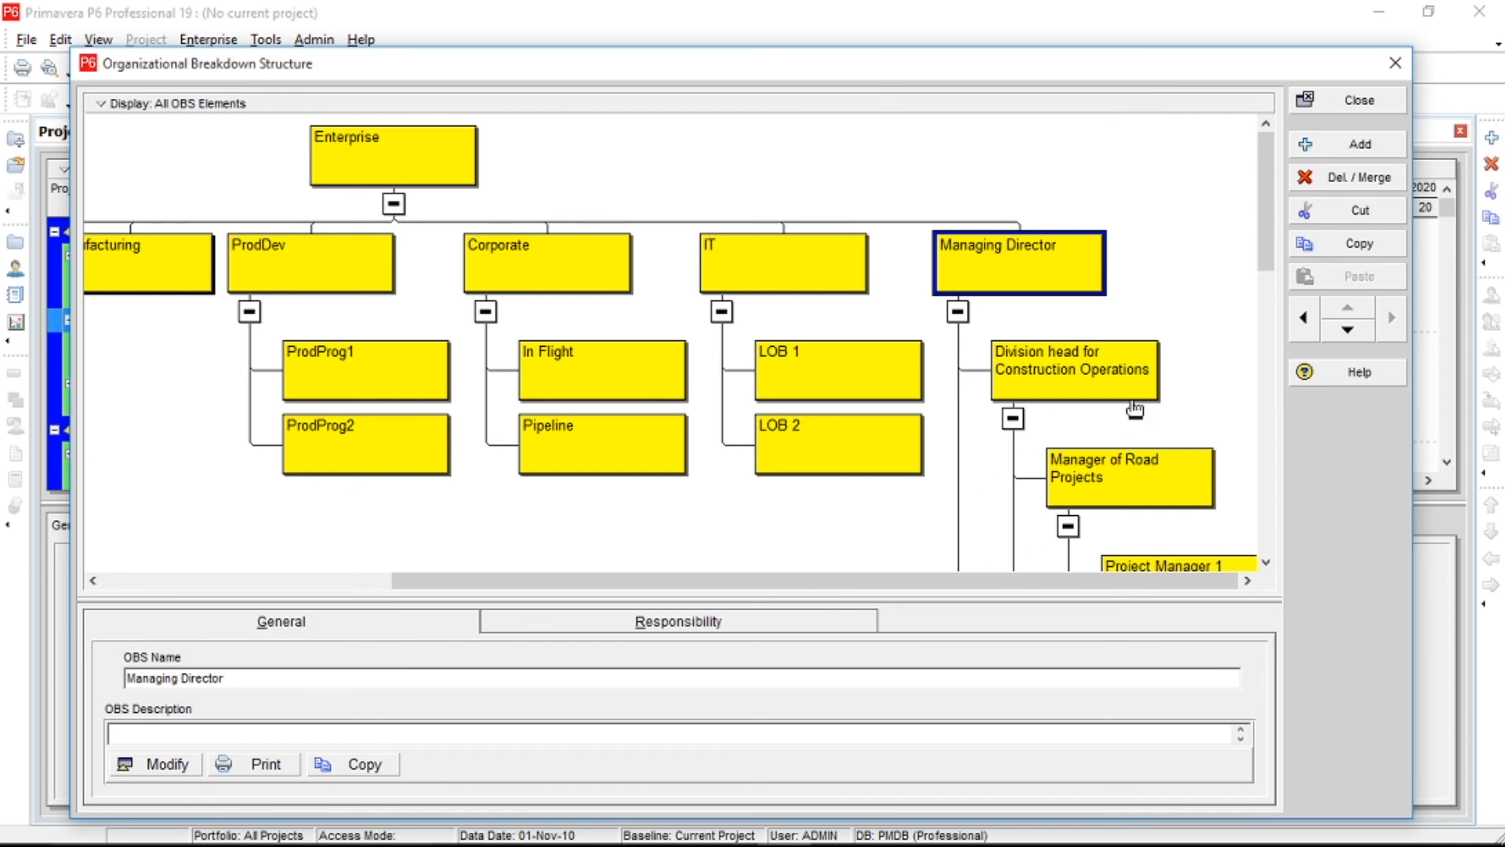
left_click(1266, 562)
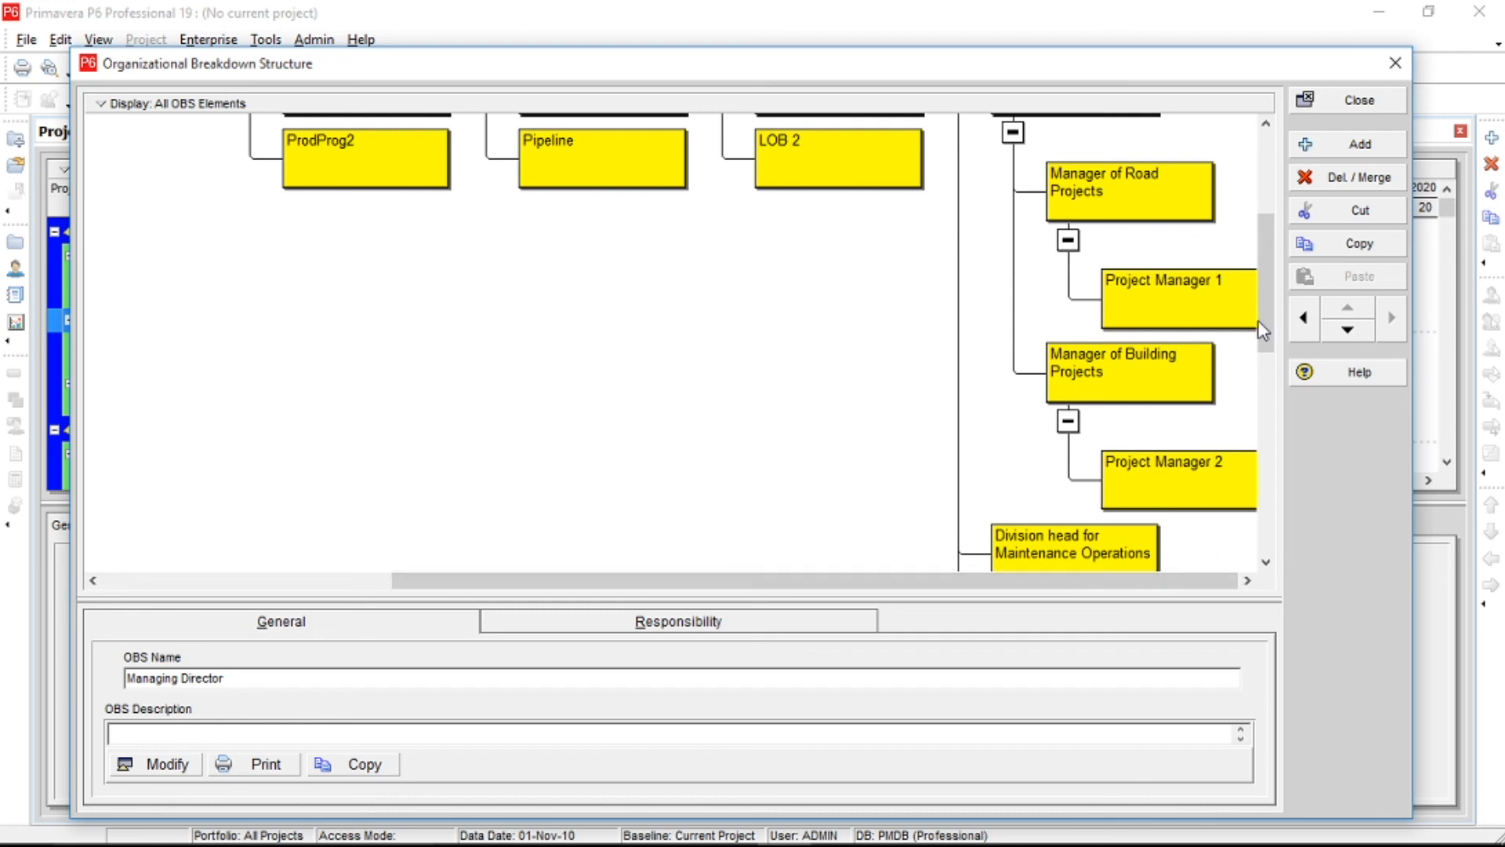
scroll(1271, 282, "up", 3)
scroll(1271, 282, "up", 3)
scroll(1272, 282, "down", 3)
scroll(1277, 284, "down", 2)
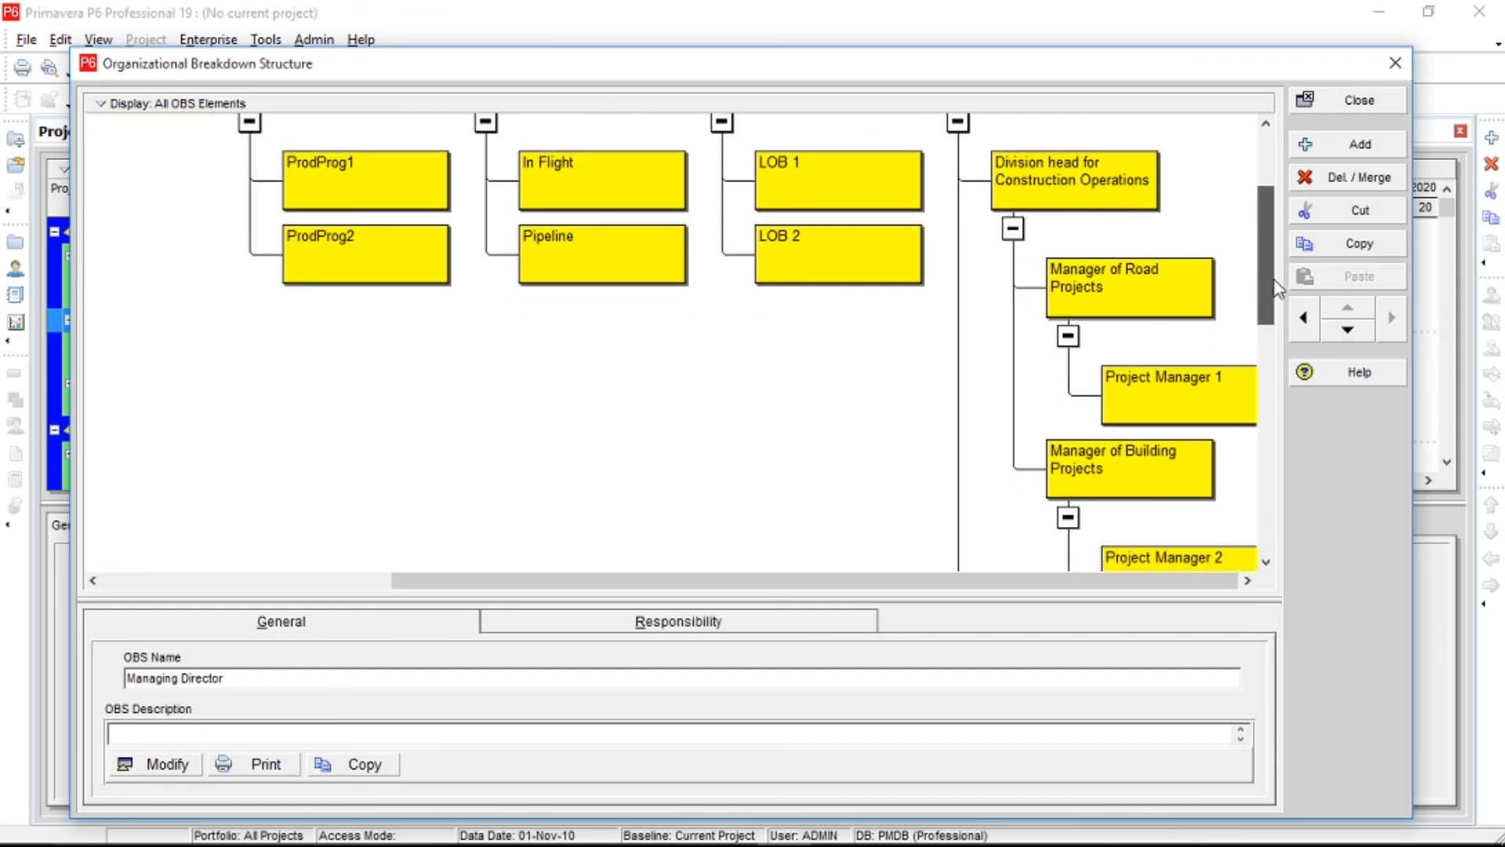
scroll(1275, 235, "up", 6)
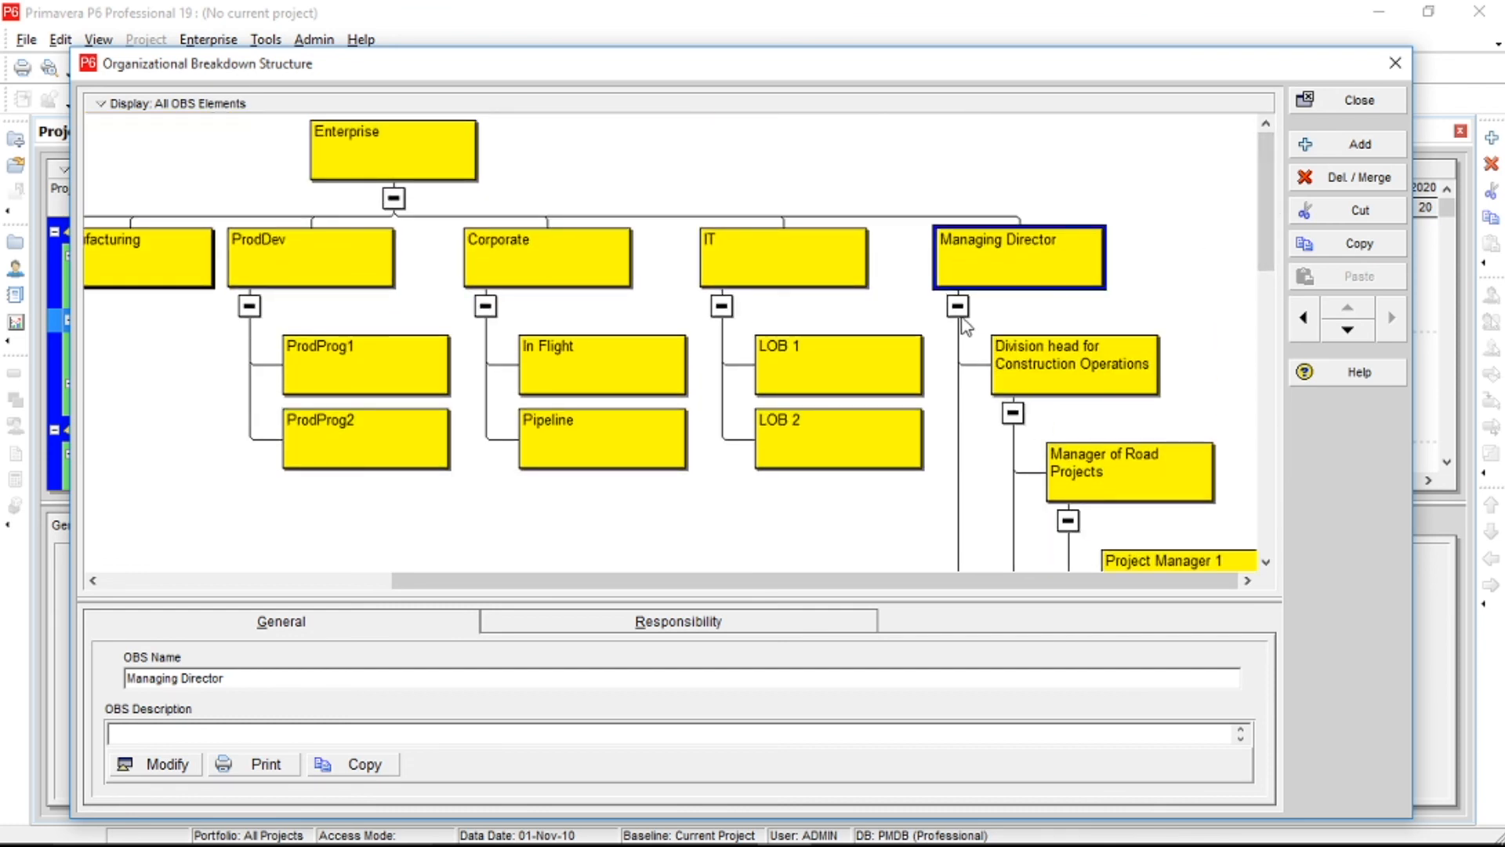
Collapse the chart branches below the construction, maintenance and IT division heads, leaving no box selected.
left_click(1013, 414)
left_click(1011, 471)
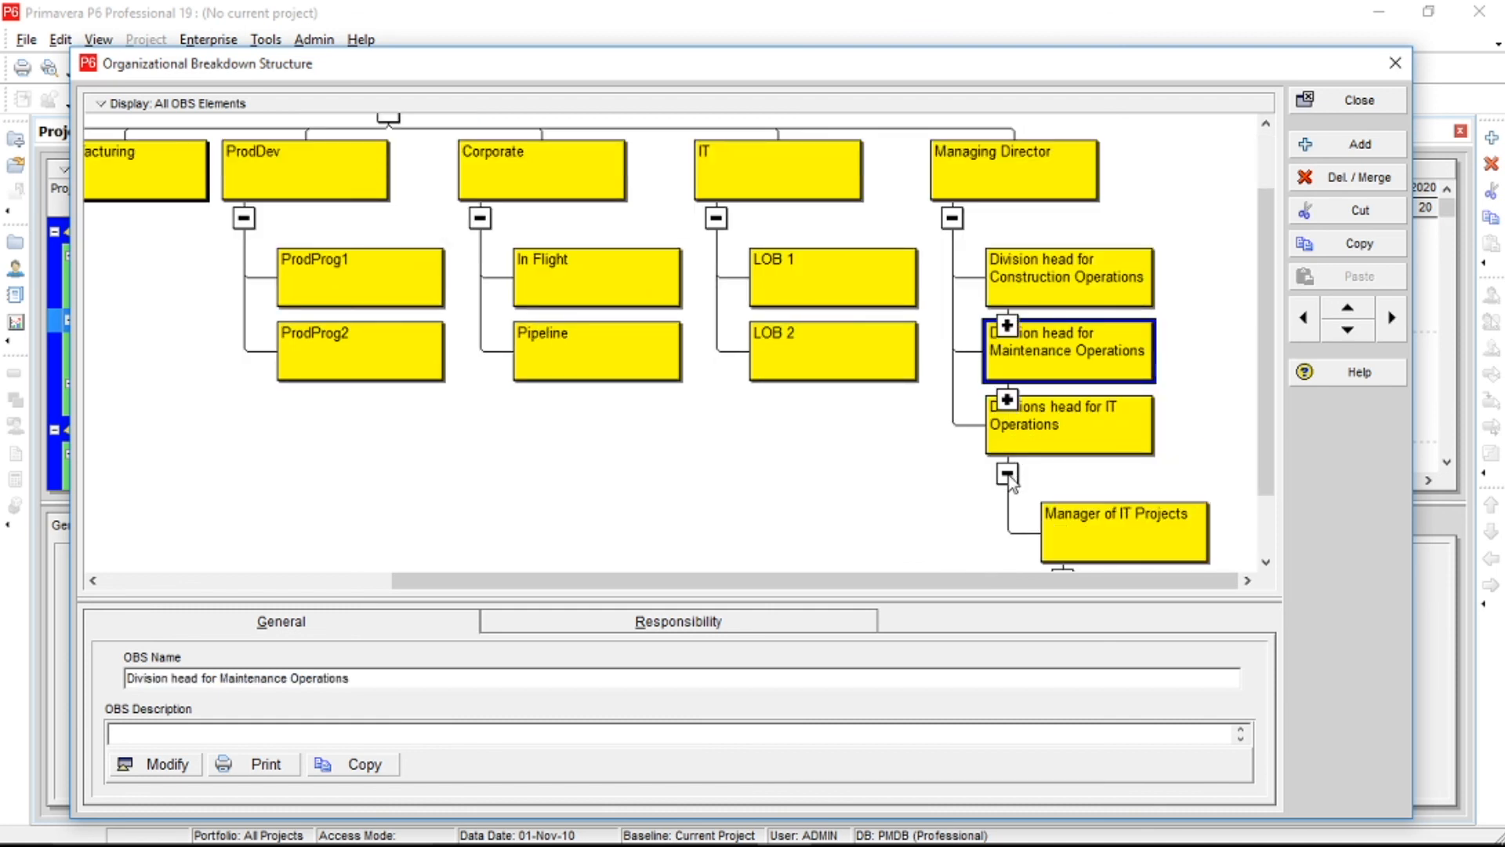
left_click(1009, 474)
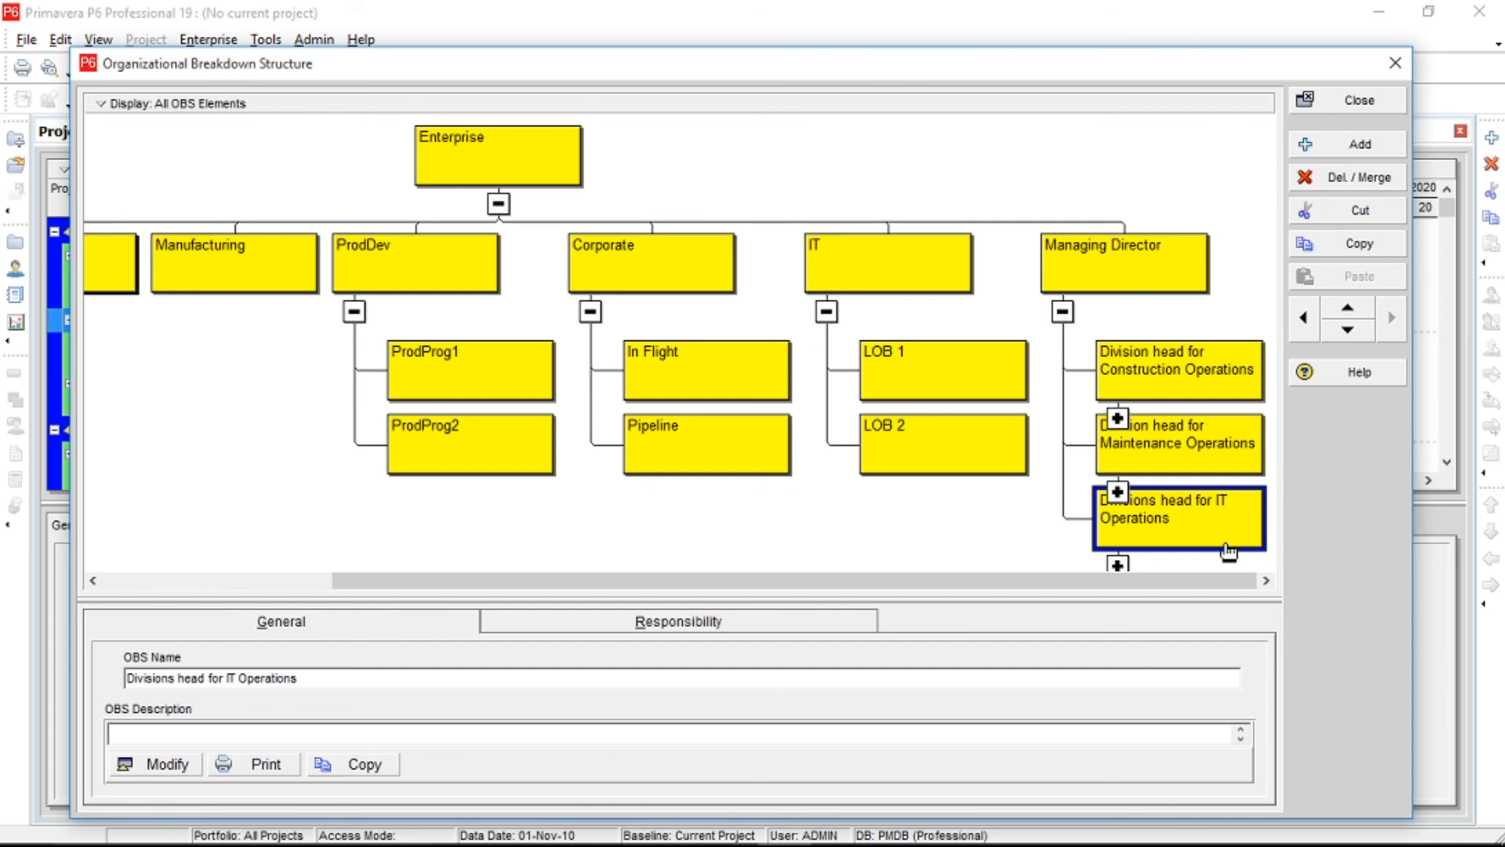
left_click(1010, 171)
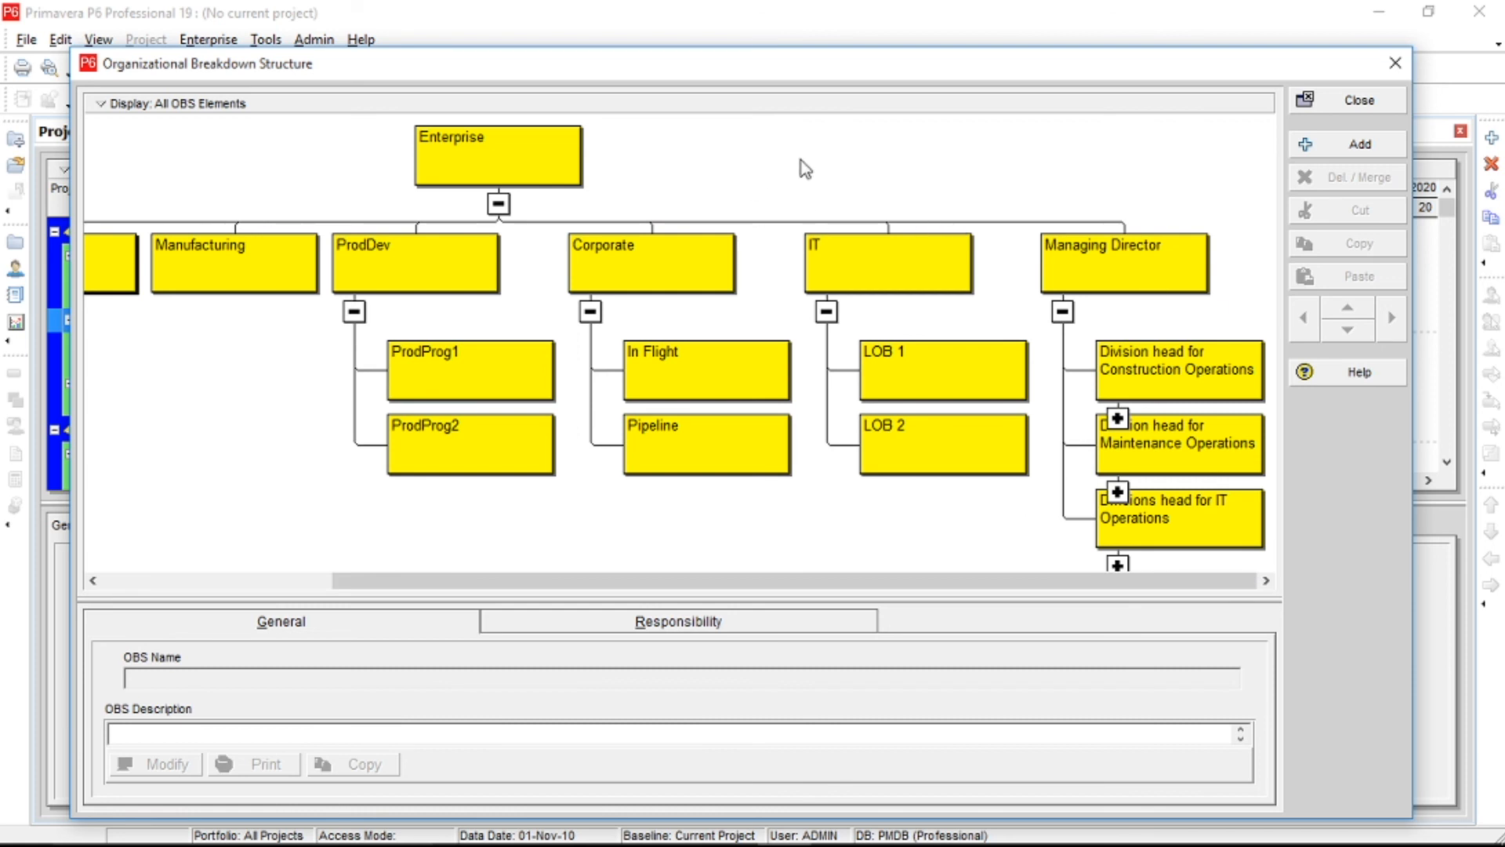
Return the OBS to the table view and close the Organizational Breakdown Structure window.
right_click(698, 150)
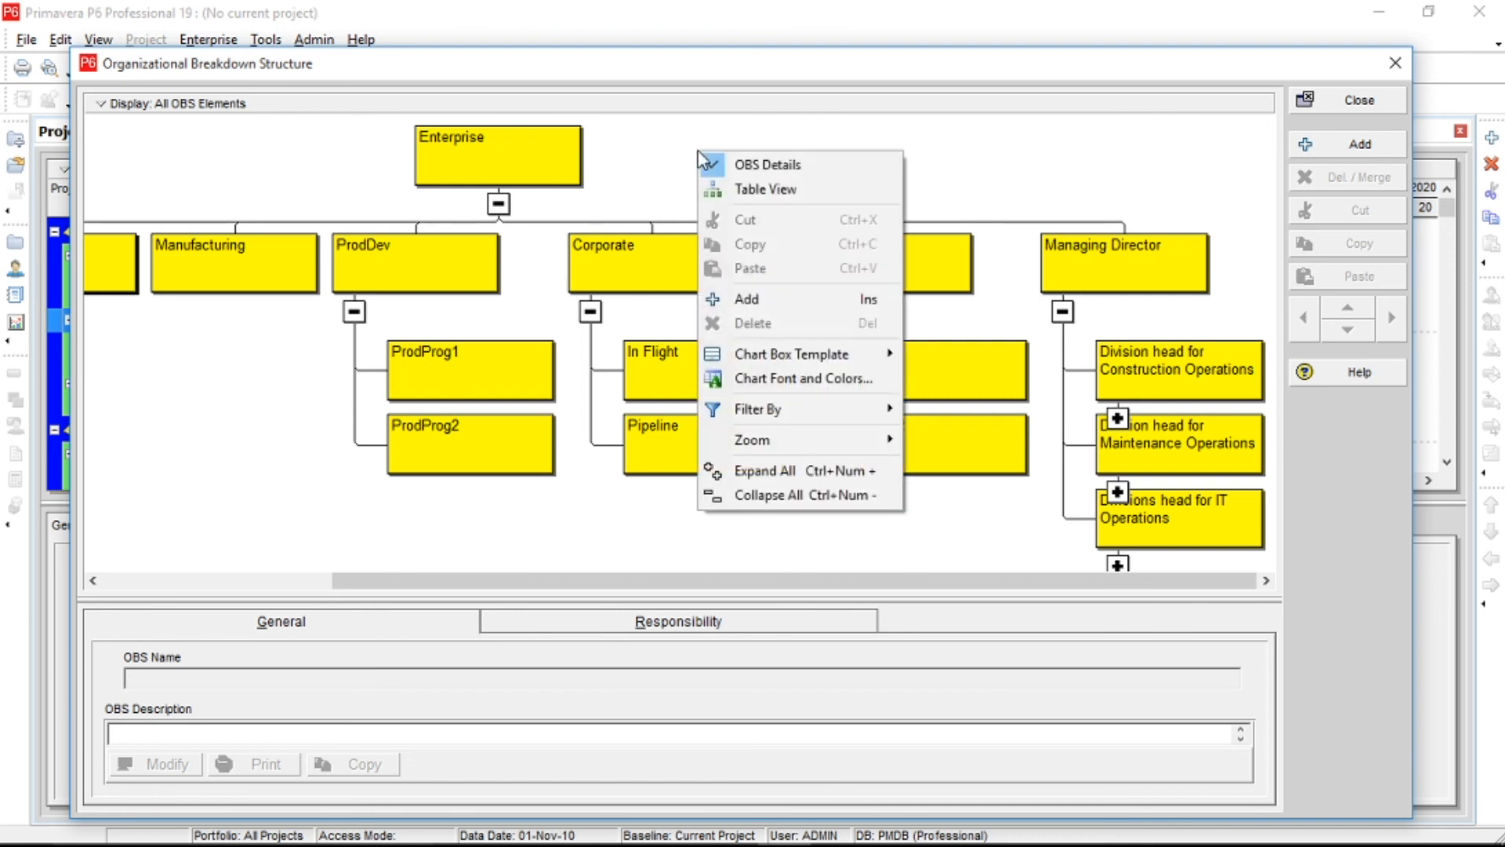
left_click(749, 191)
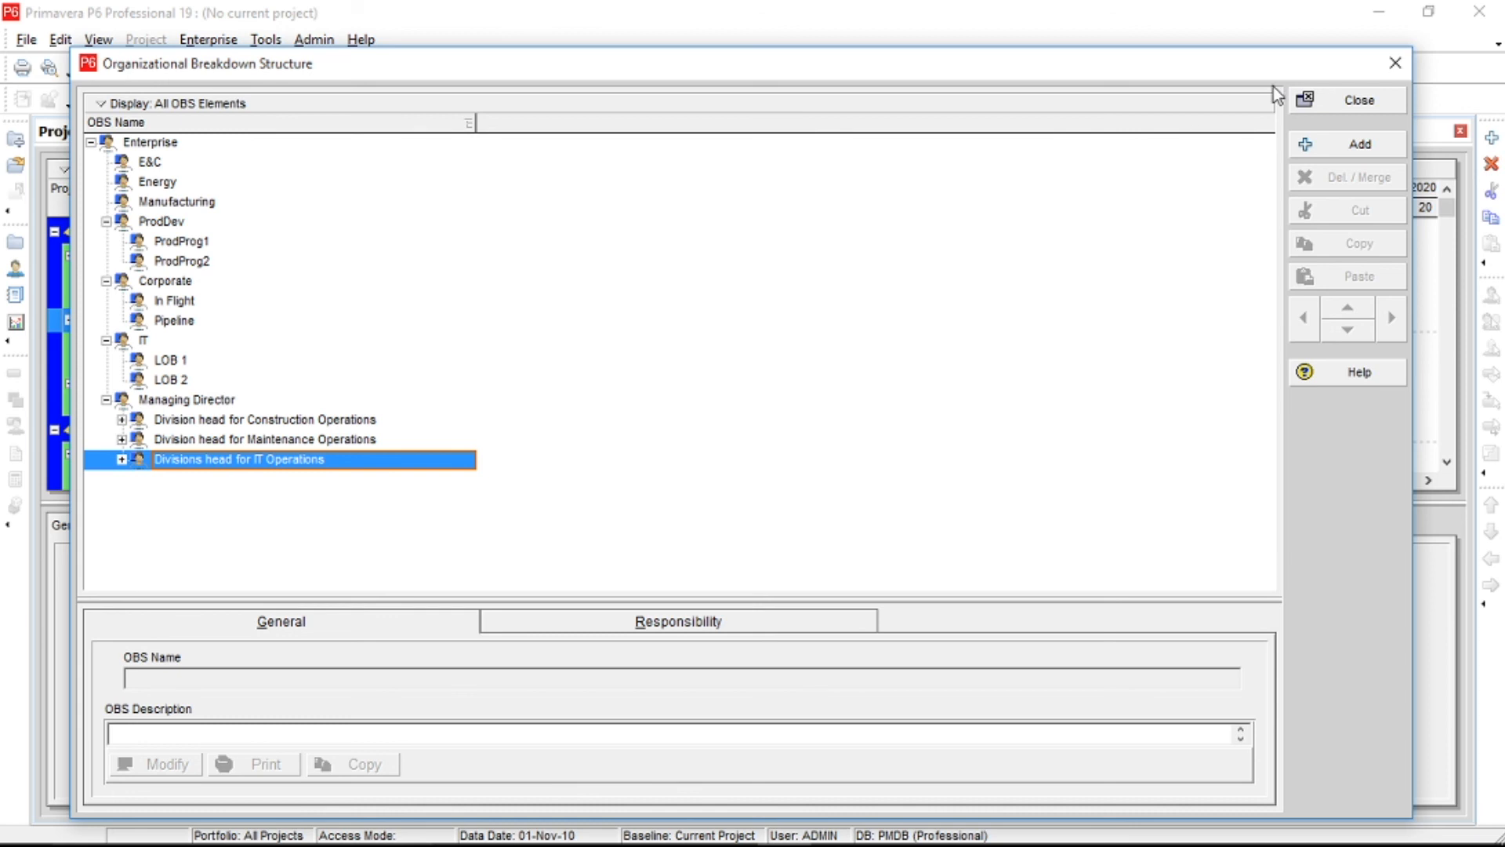
left_click(1339, 110)
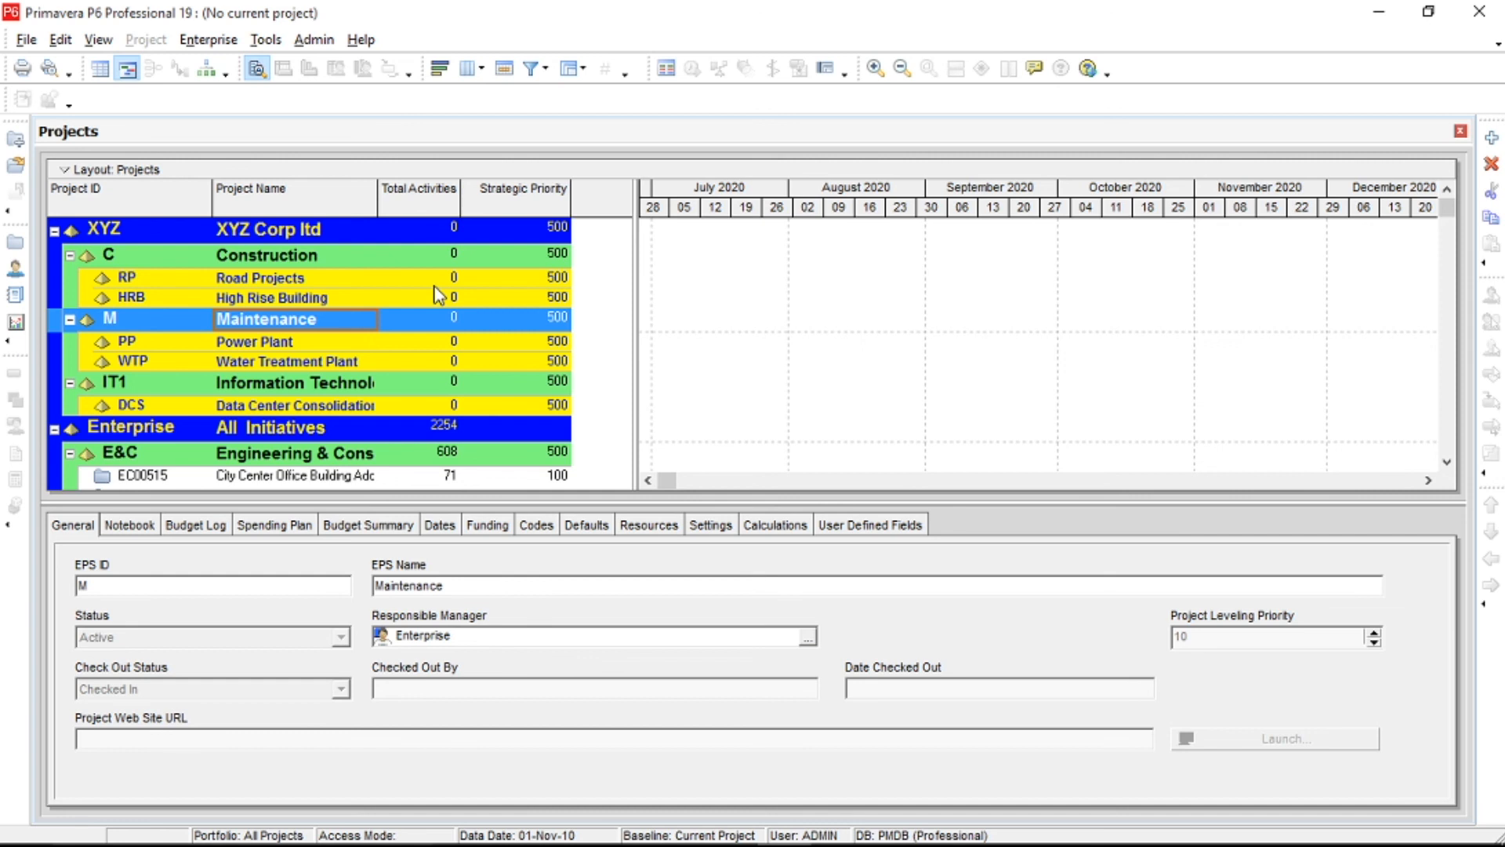
Assign Managing Director as responsible manager of the XYZ Corp ltd EPS node, declining to apply it to the WBS elements within.
left_click(282, 255)
left_click(308, 228)
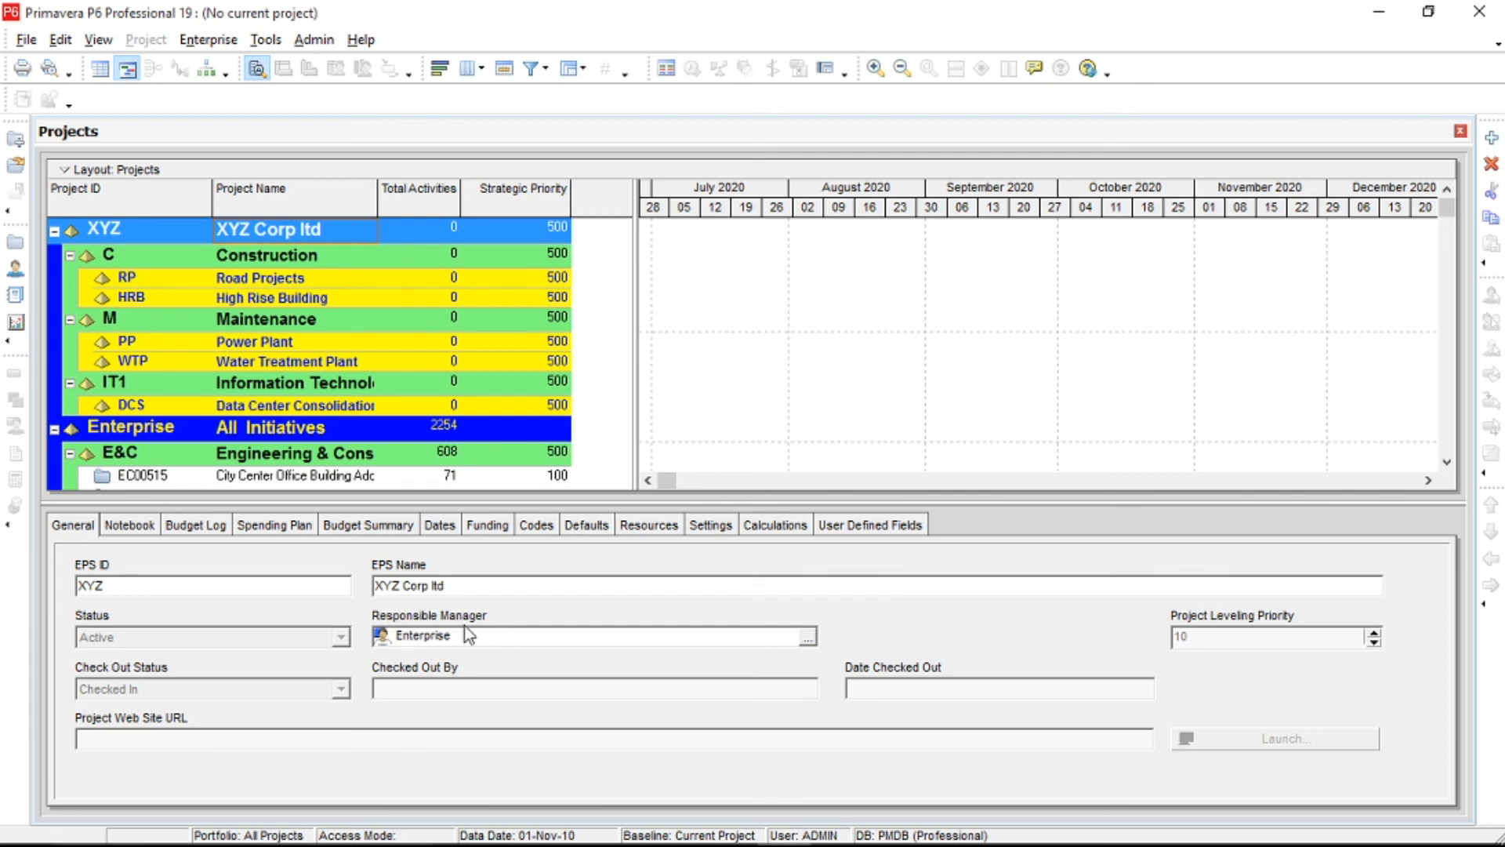
left_click(806, 641)
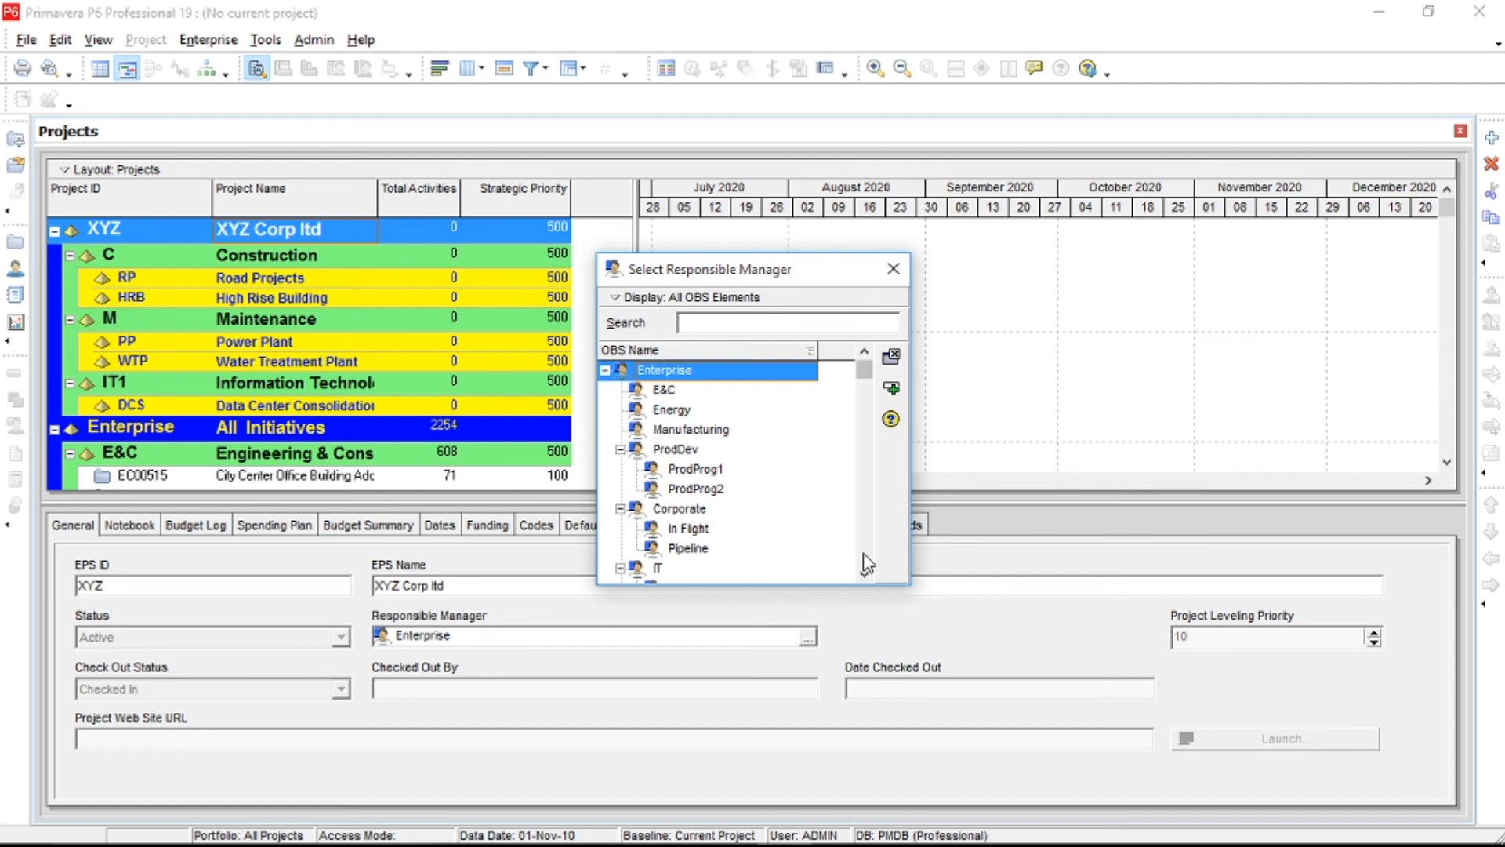
left_click(674, 431)
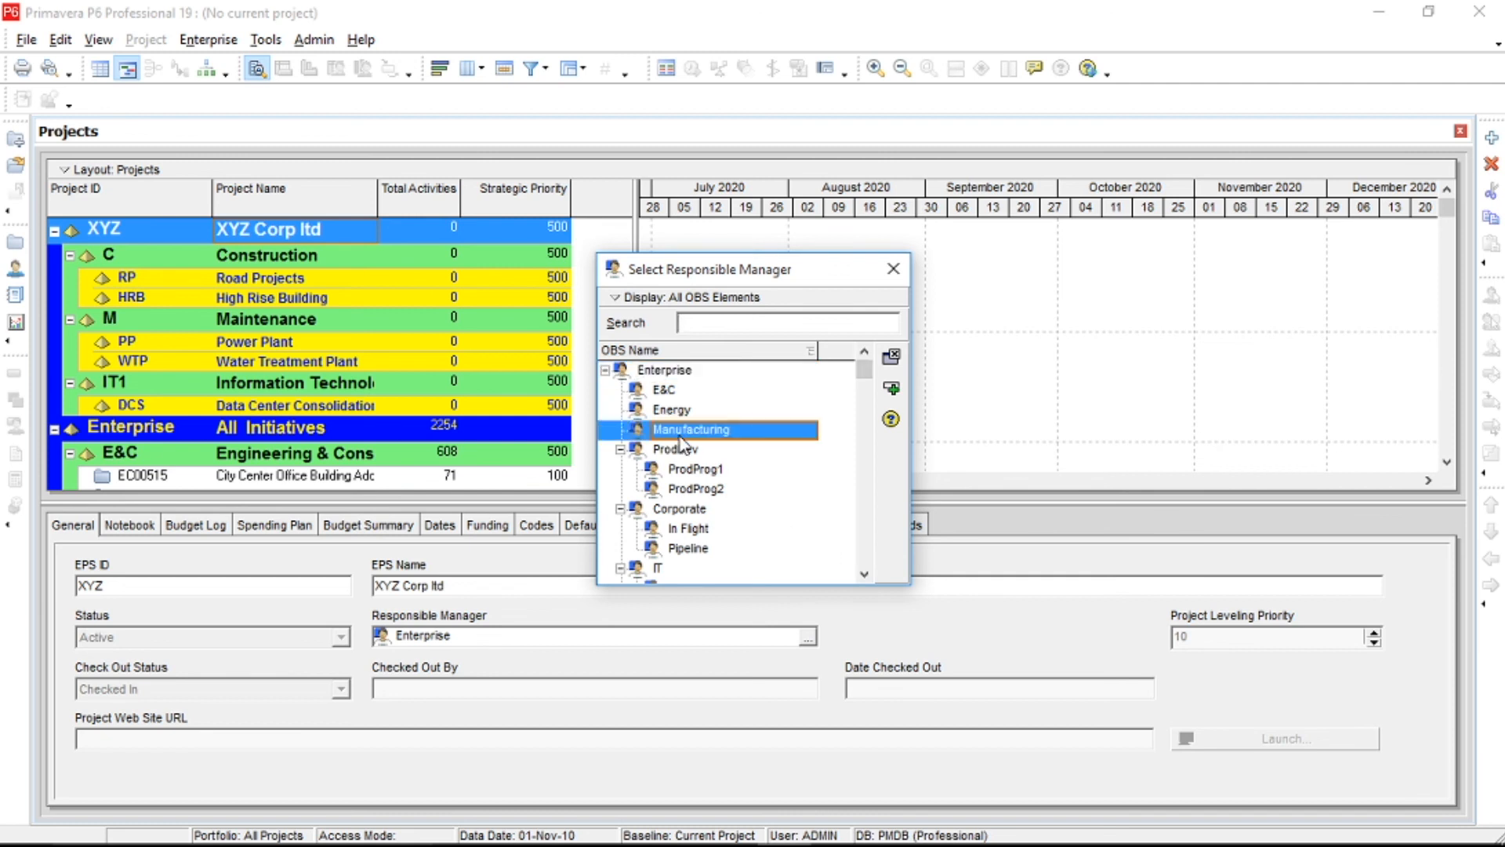
left_click(865, 574)
left_click(865, 575)
left_click(865, 574)
left_click(864, 575)
left_click(865, 575)
left_click(865, 575)
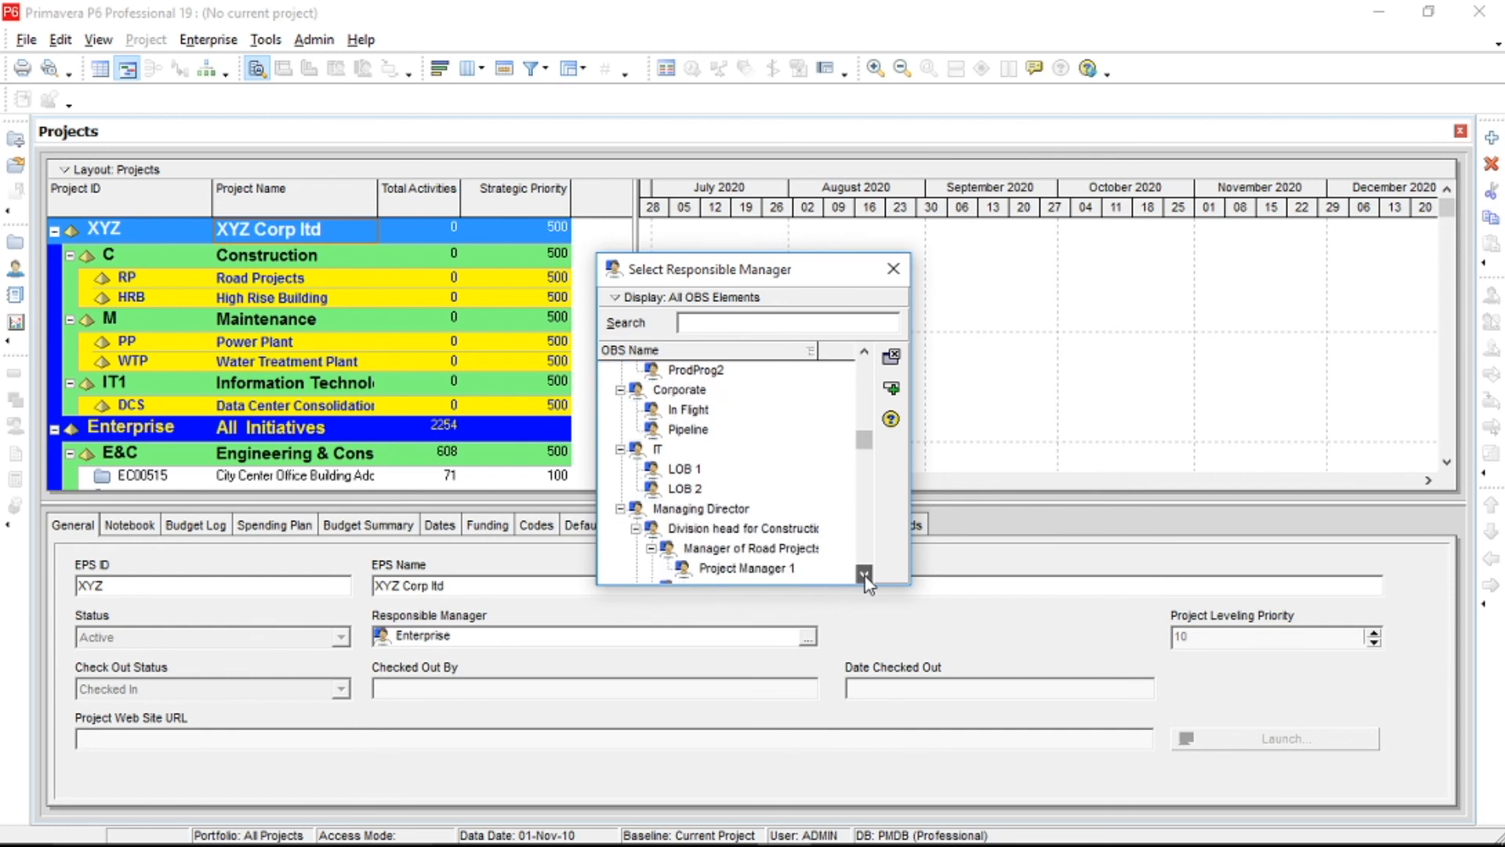
left_click(865, 574)
left_click(865, 575)
left_click(864, 574)
left_click(864, 574)
left_click(865, 575)
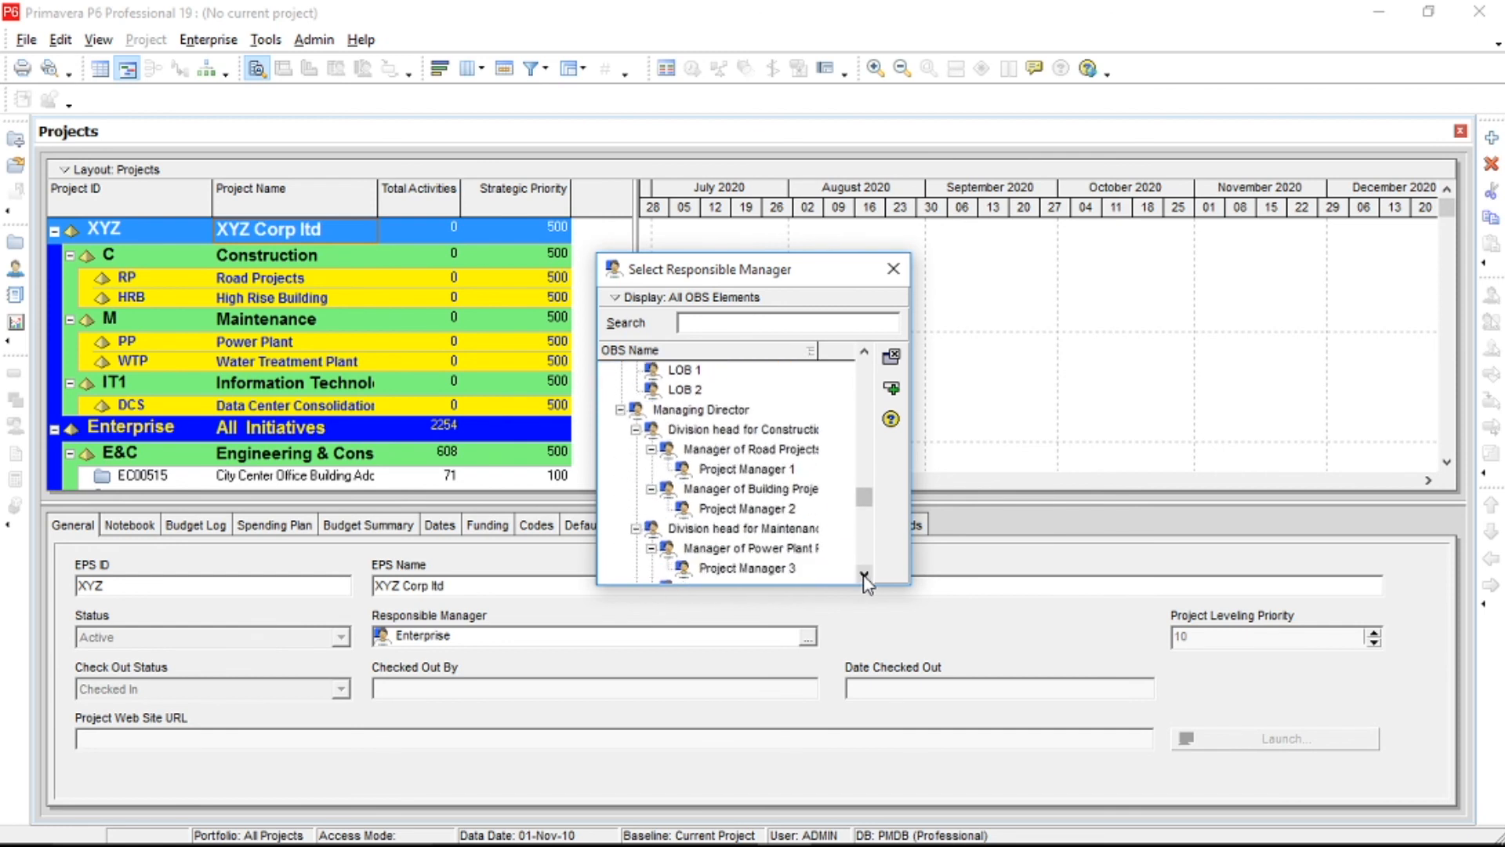
left_click(708, 413)
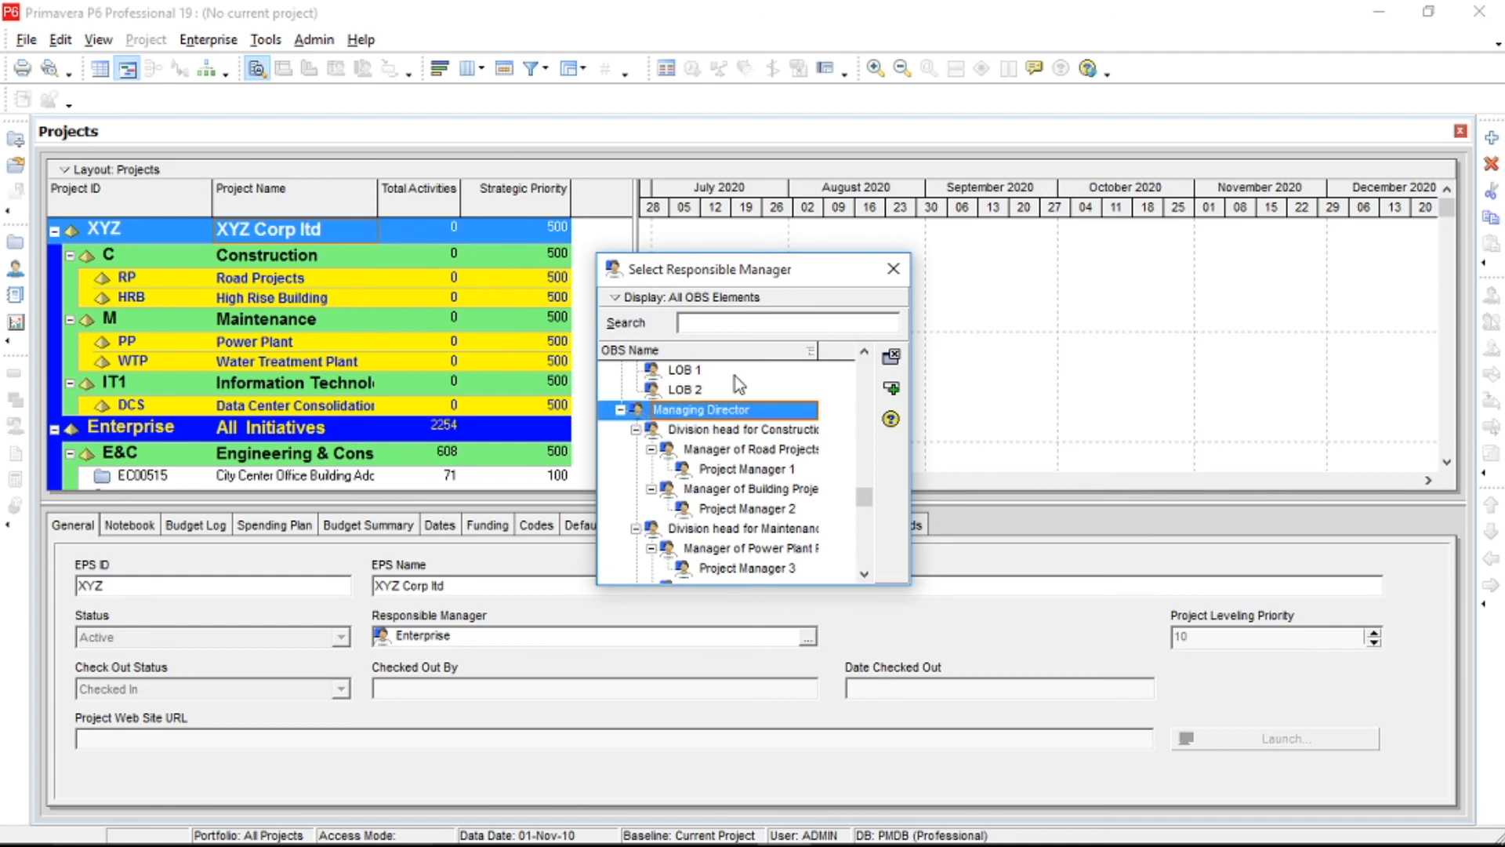
left_click(891, 389)
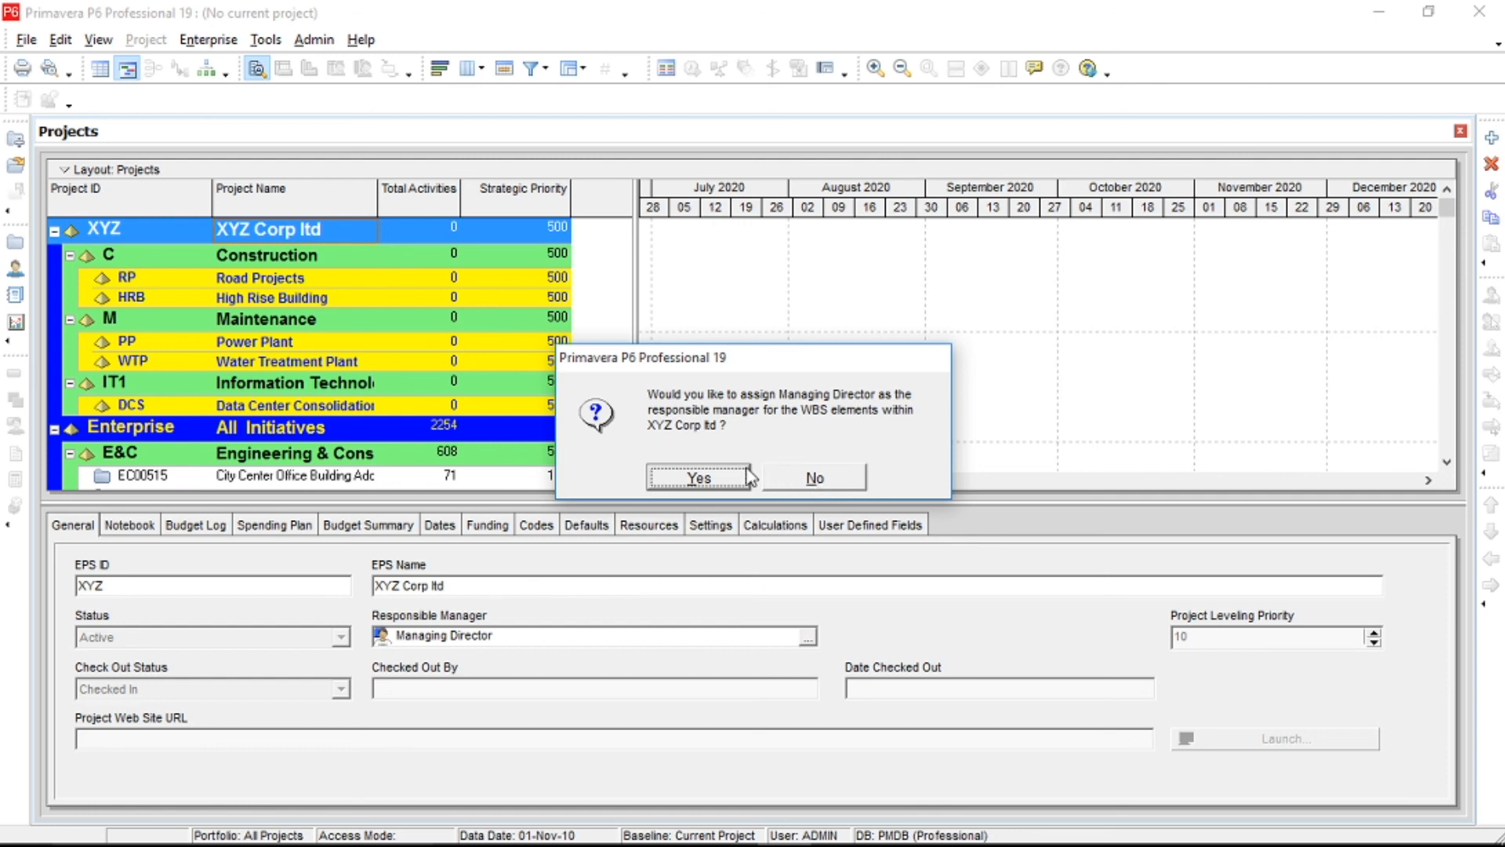
left_click(803, 478)
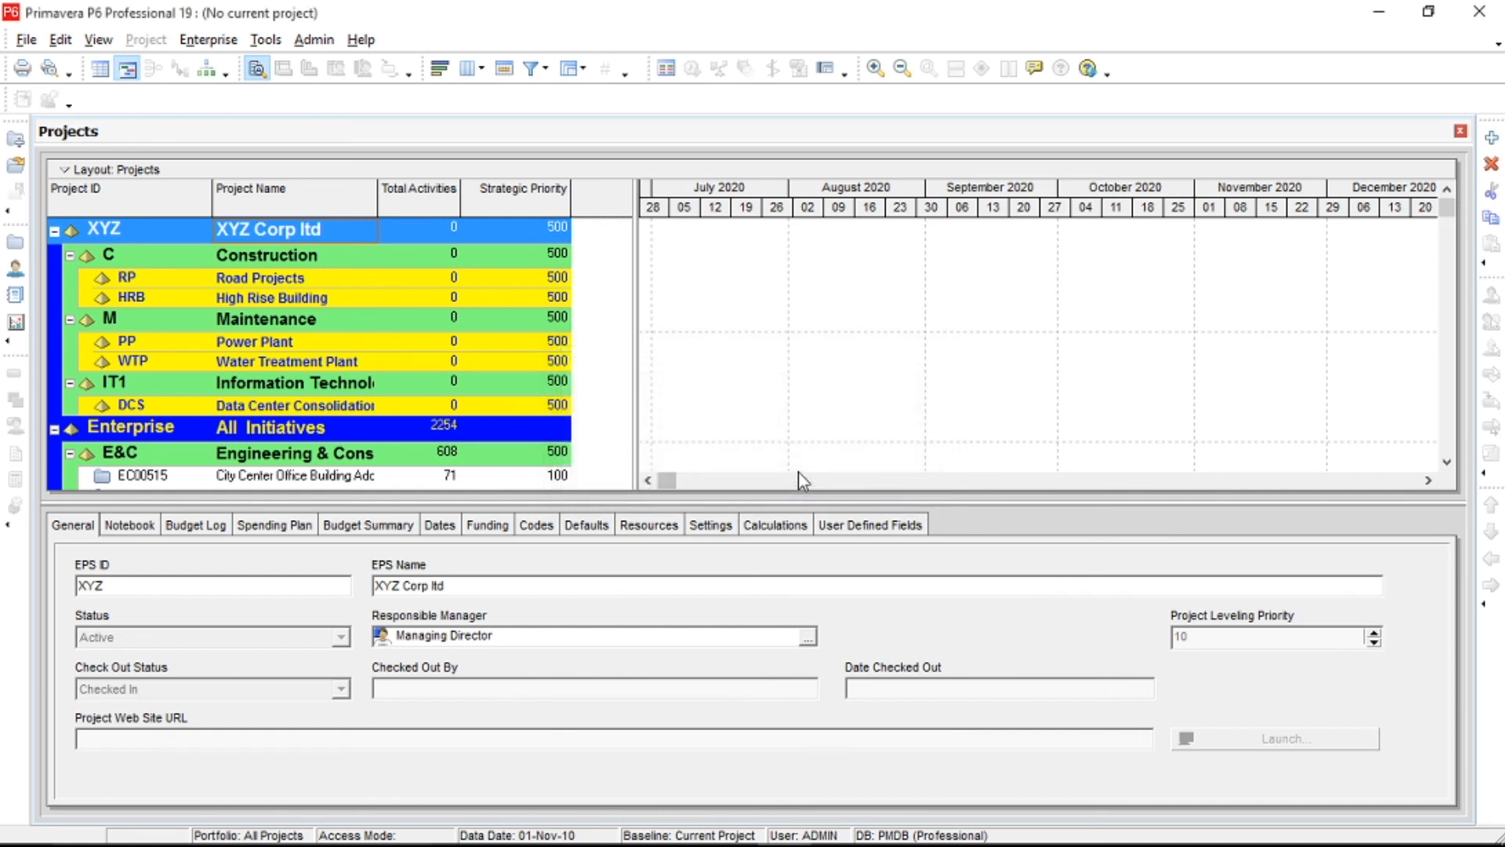
Make Division head for Construction Operations the responsible manager of the Construction node, without assigning it to the WBS elements within.
left_click(342, 265)
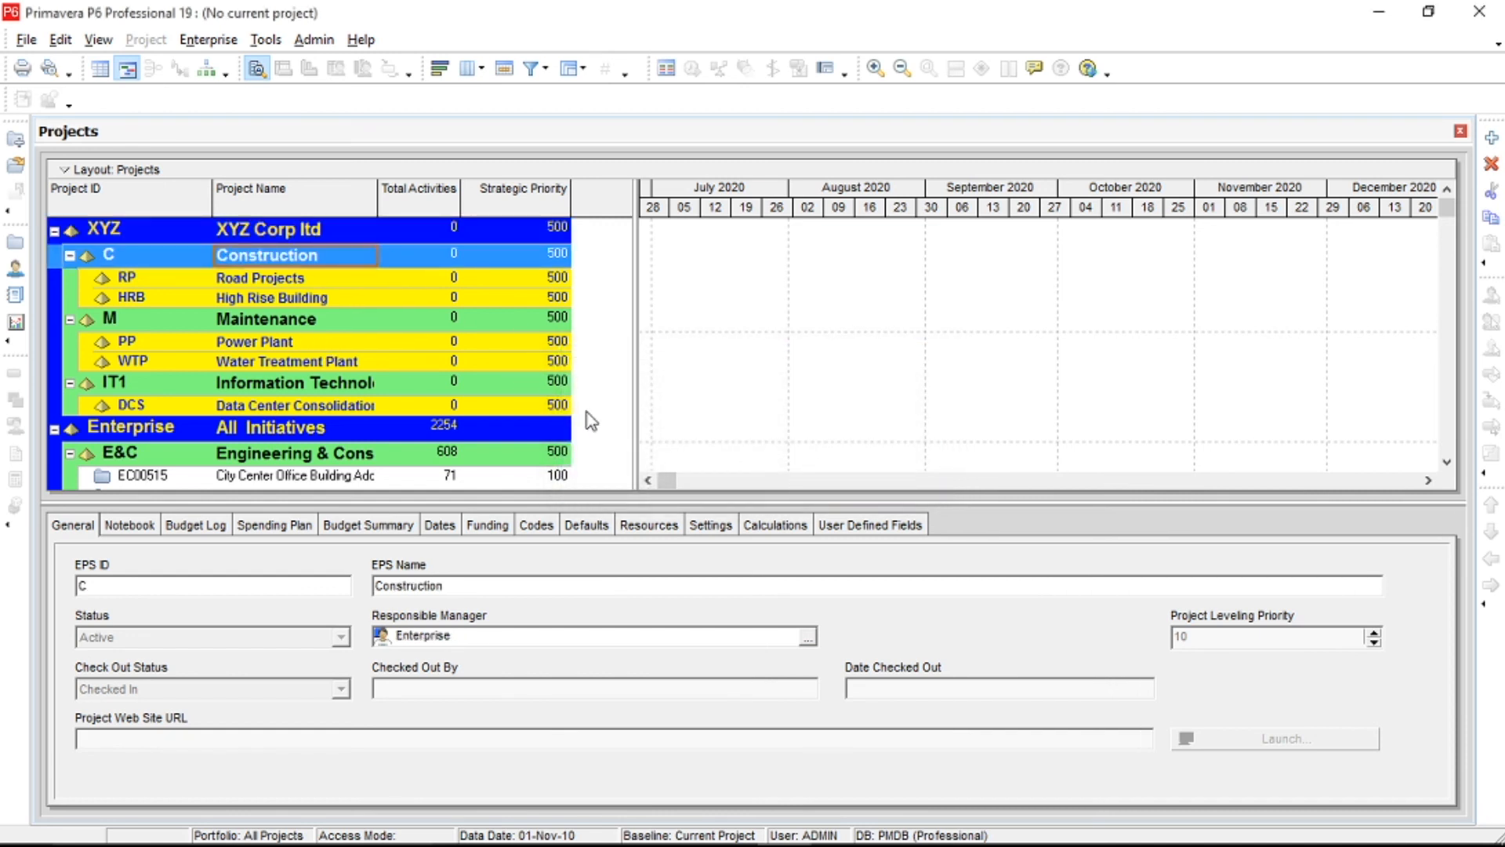
left_click(808, 638)
left_click(866, 558)
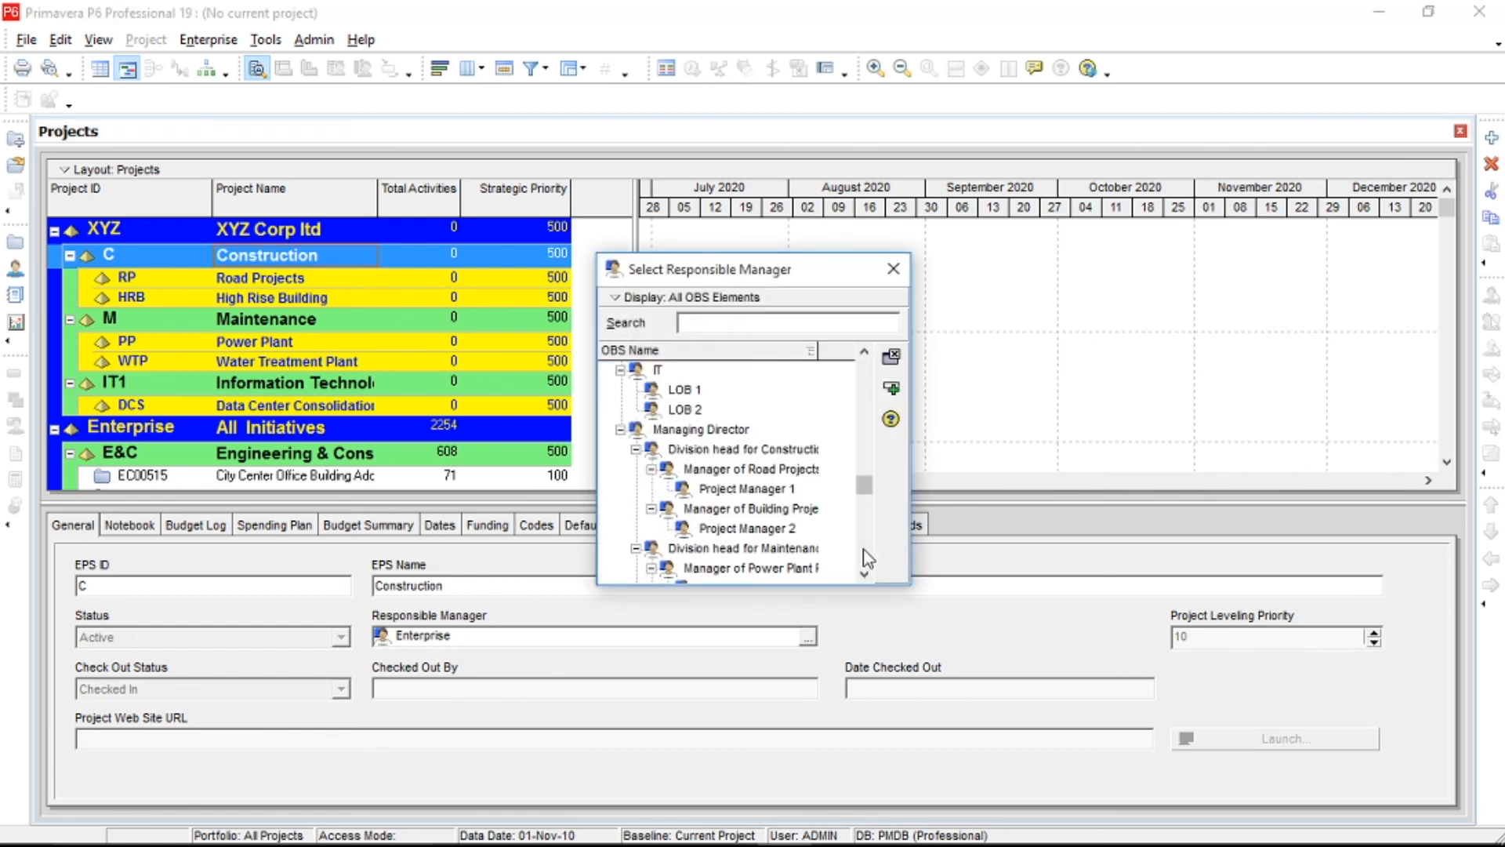
left_click(735, 459)
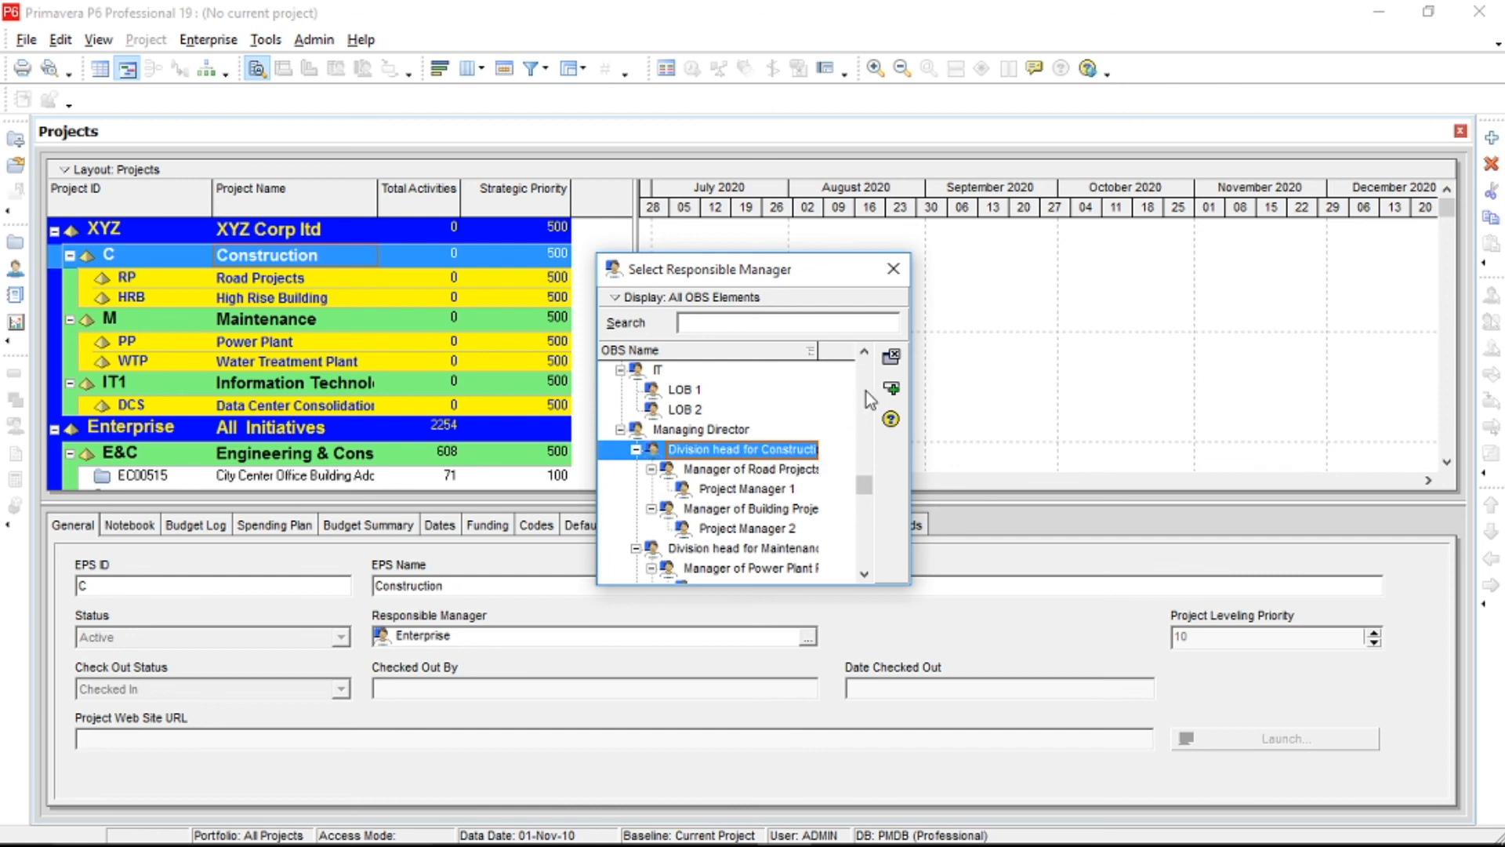
left_click(891, 392)
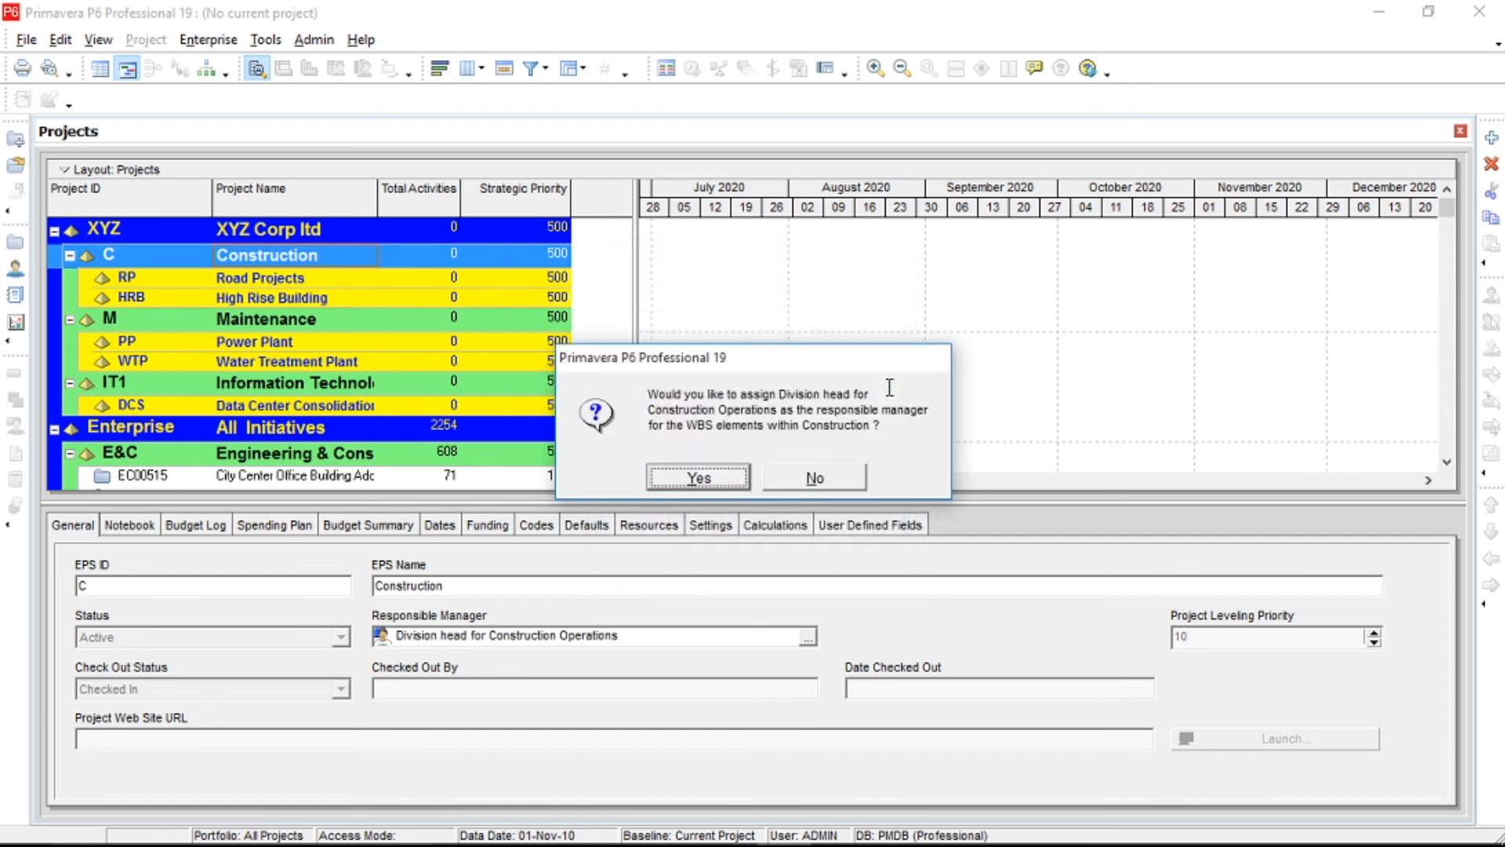
left_click(816, 480)
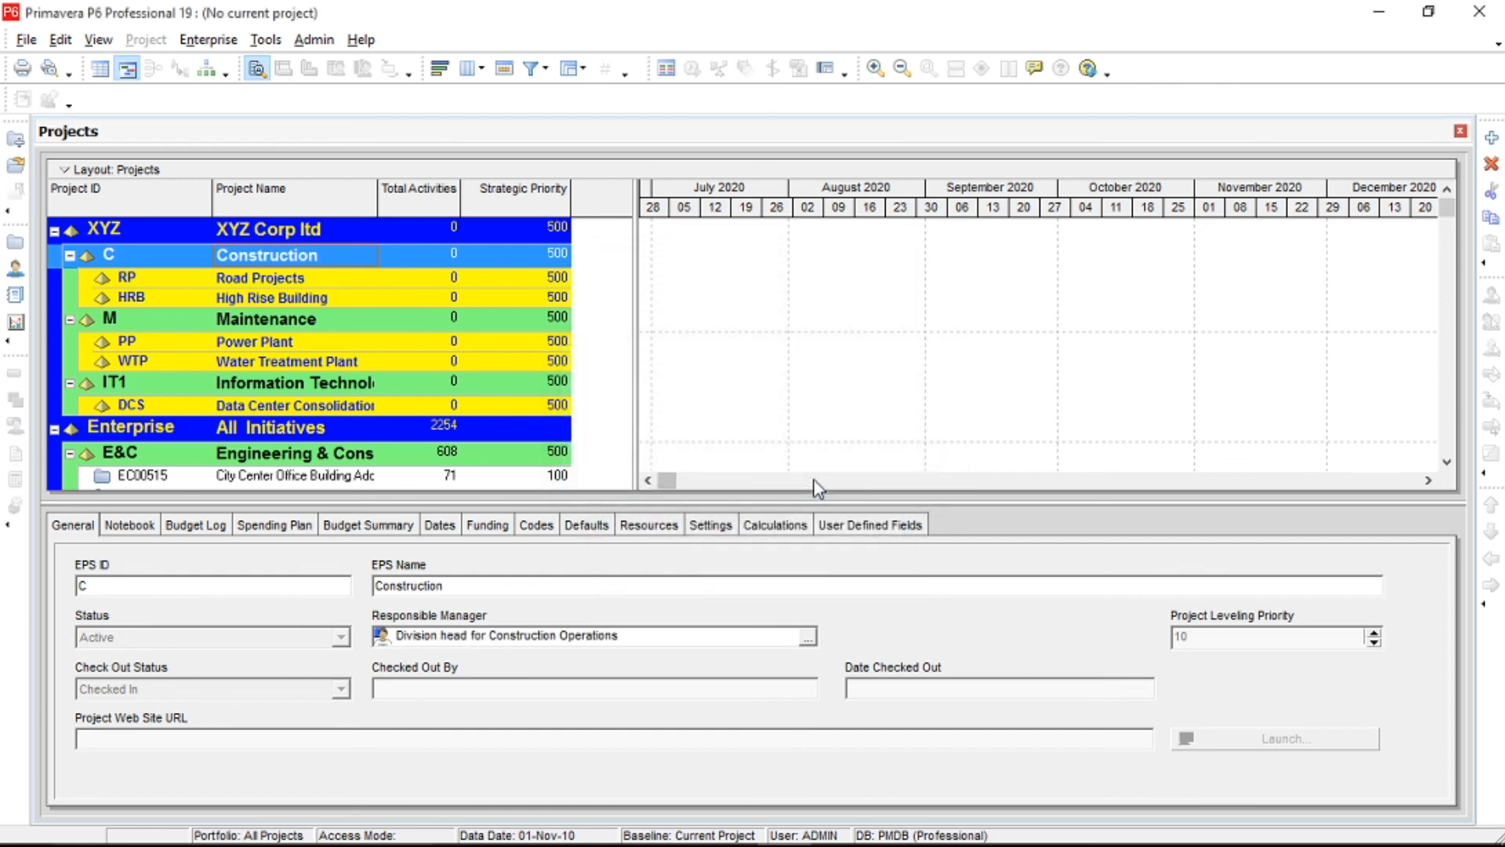
Assign Manager of Road Projects as the responsible manager of the Road Projects EPS node.
left_click(383, 284)
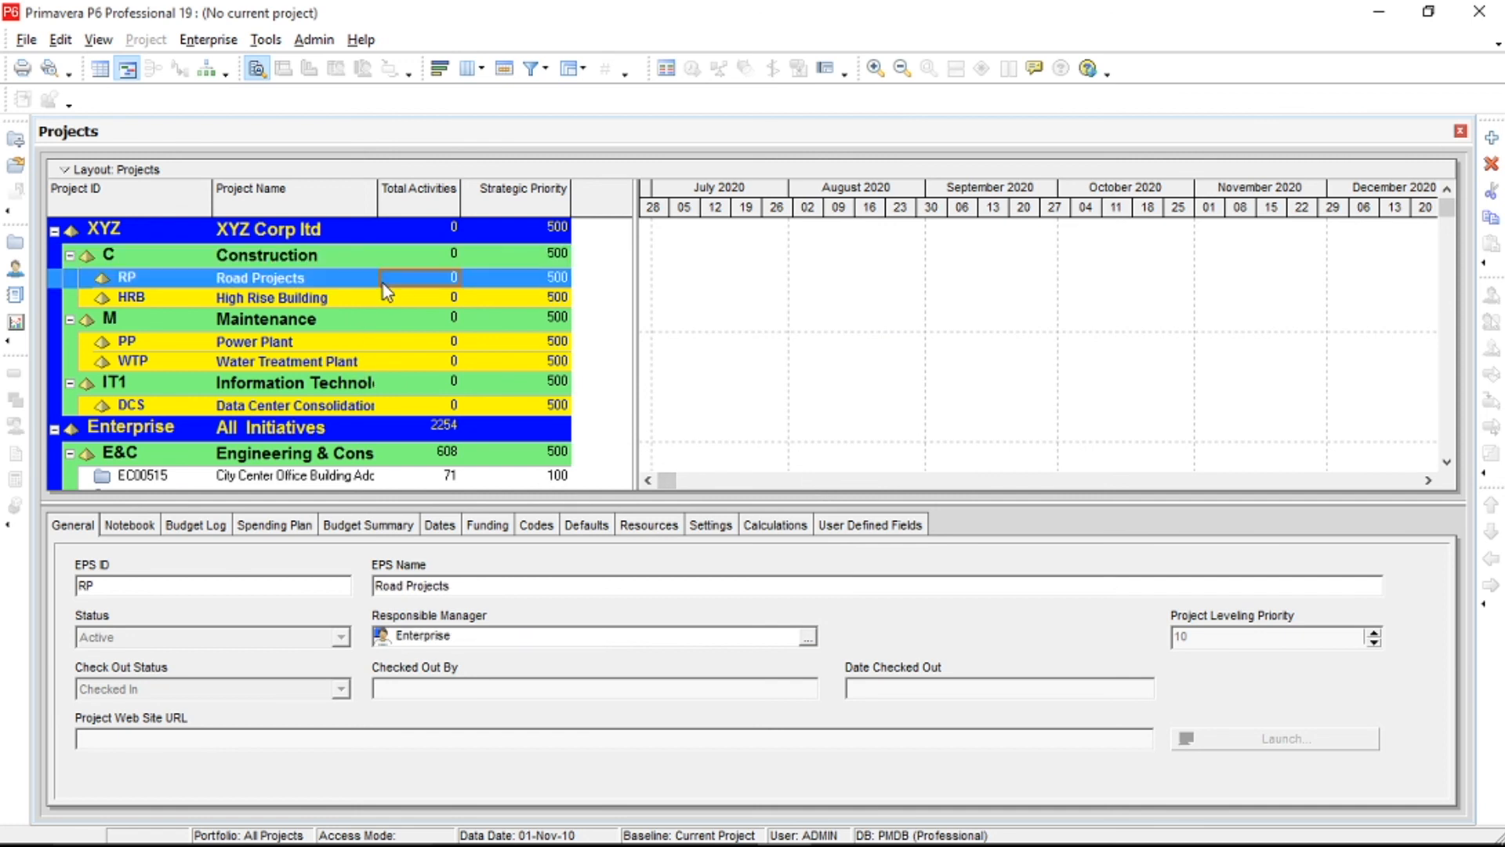
left_click(807, 636)
left_click(864, 545)
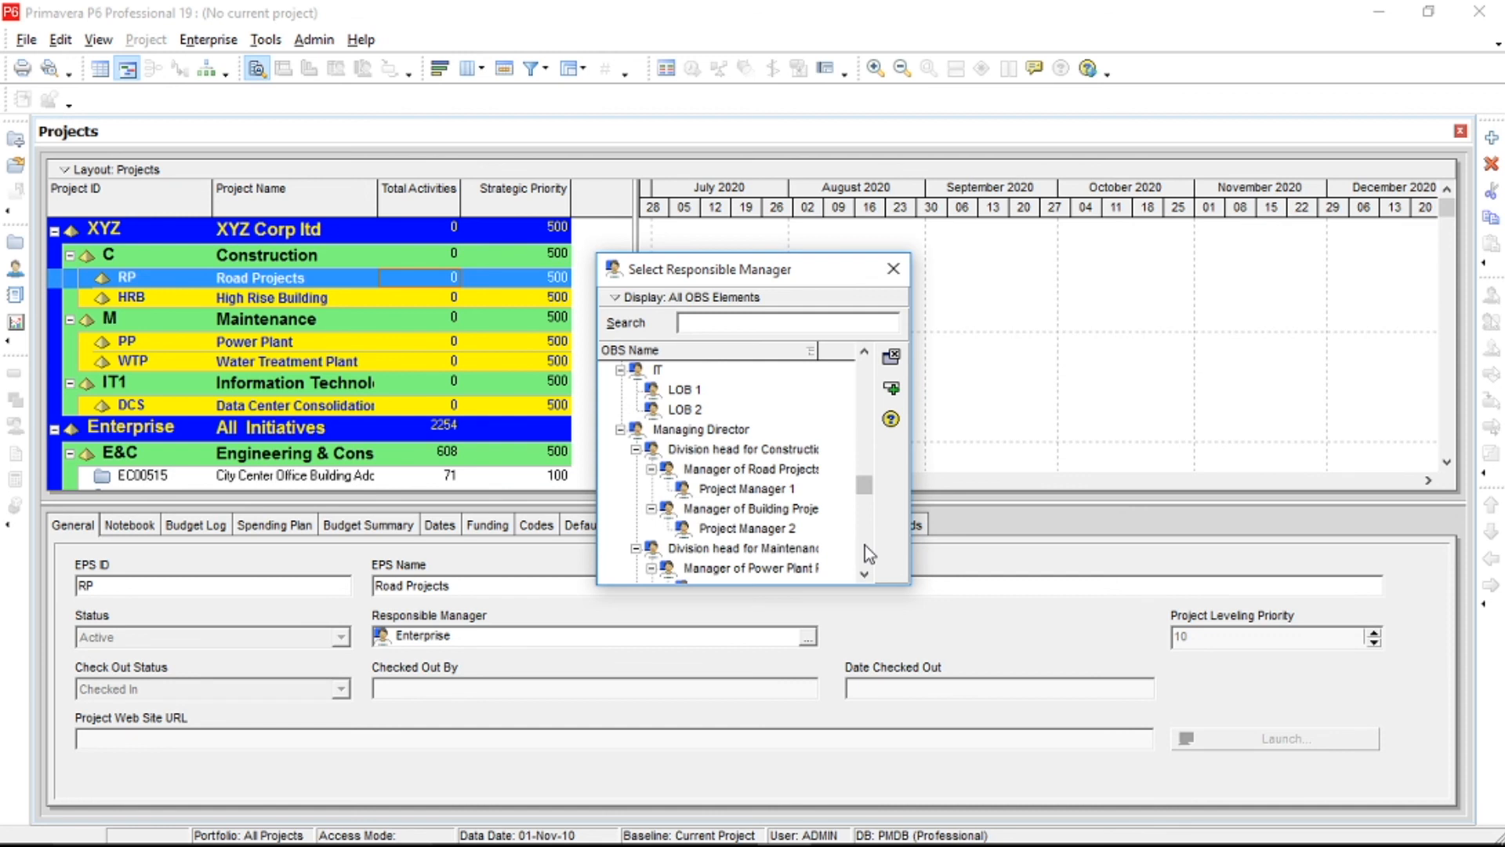
left_click(891, 389)
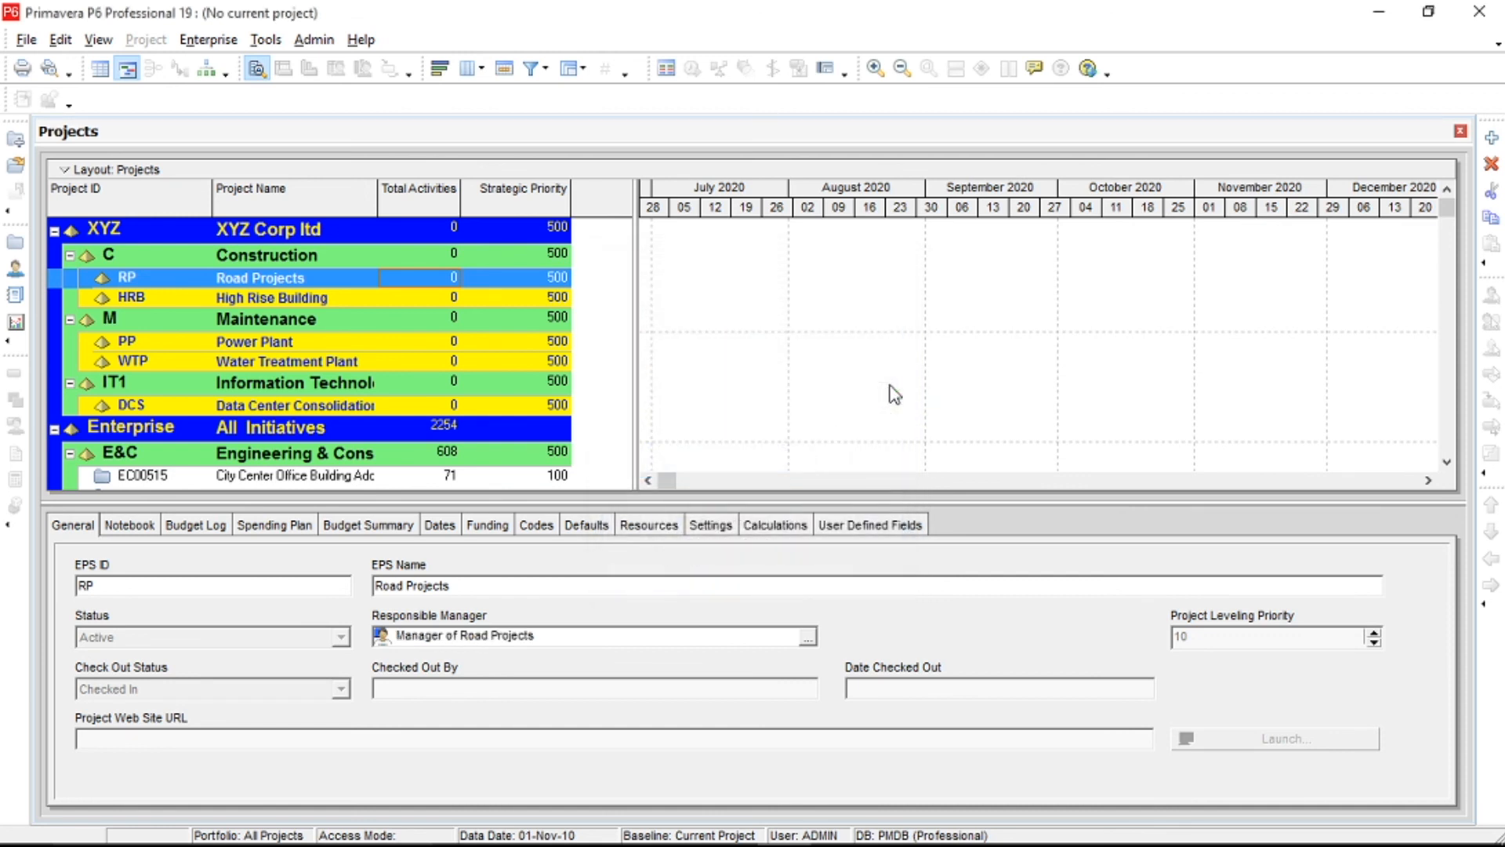
Assign Manager of Building Projects as the responsible manager of the High Rise Building EPS node.
left_click(425, 298)
left_click(809, 636)
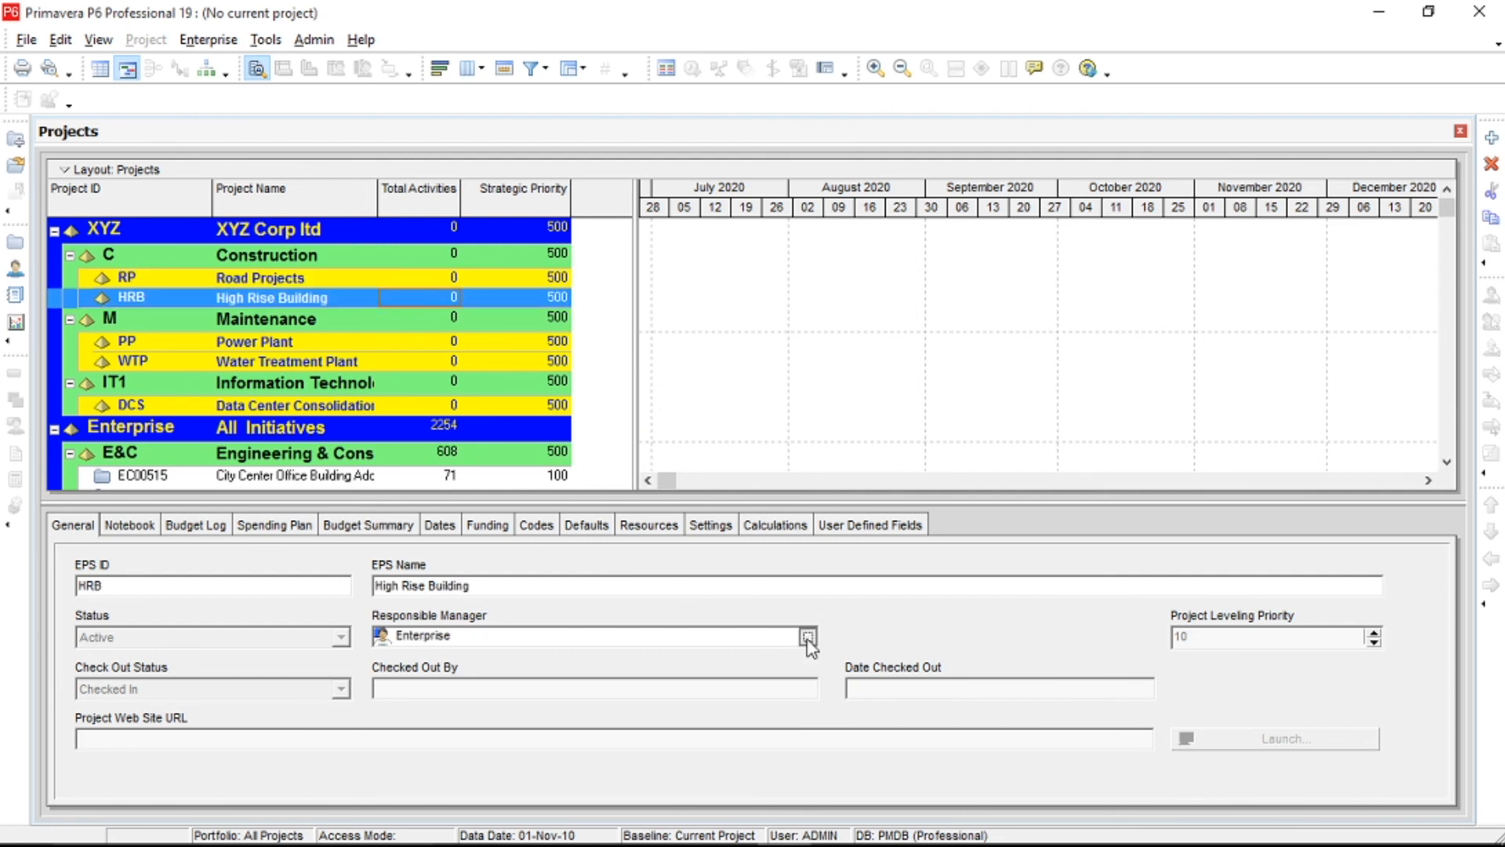
scroll(867, 520, "down", 5)
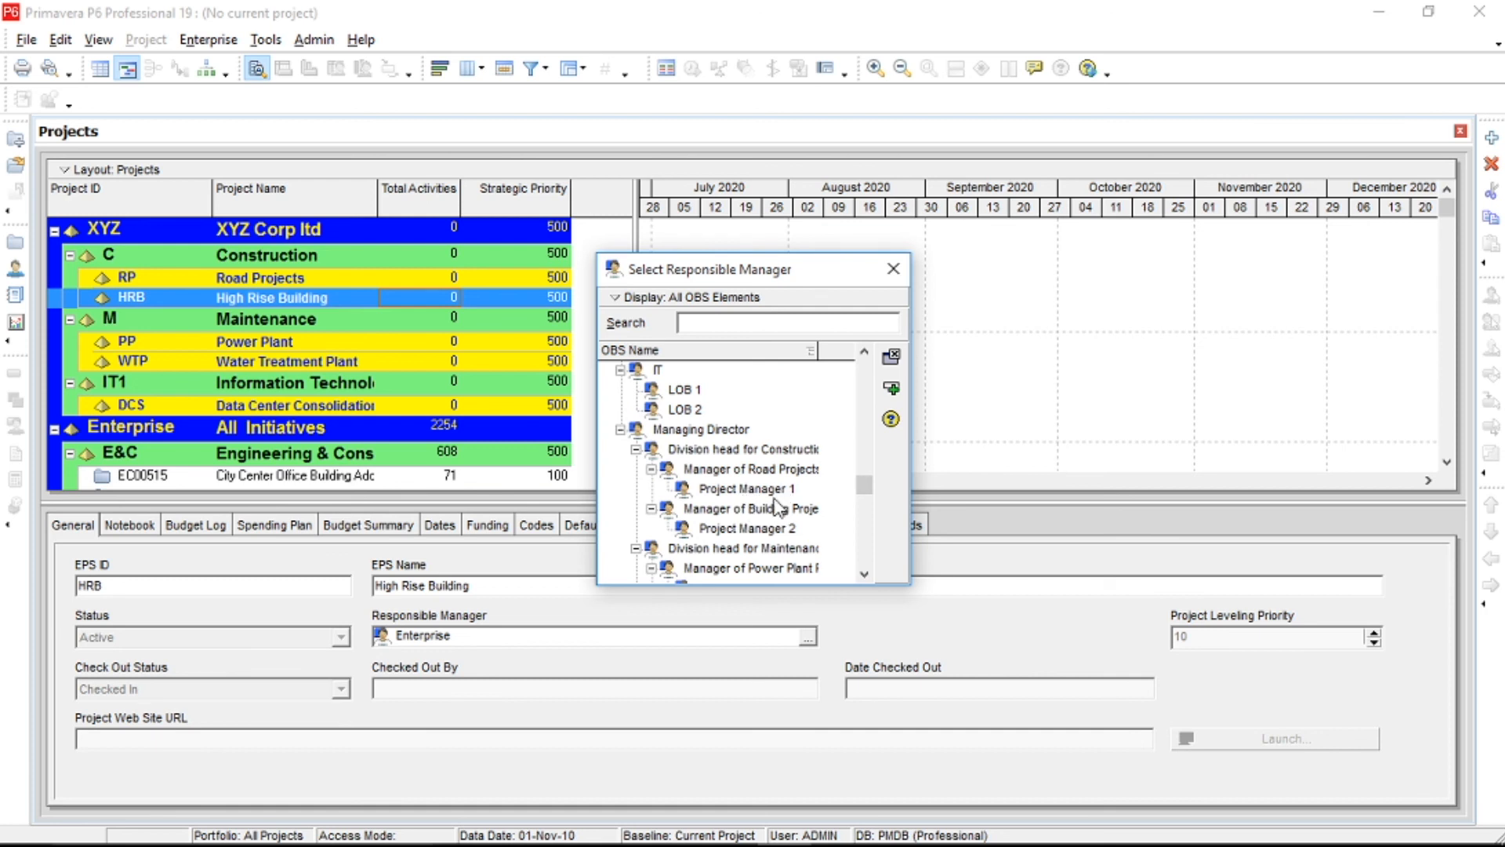
left_click(743, 460)
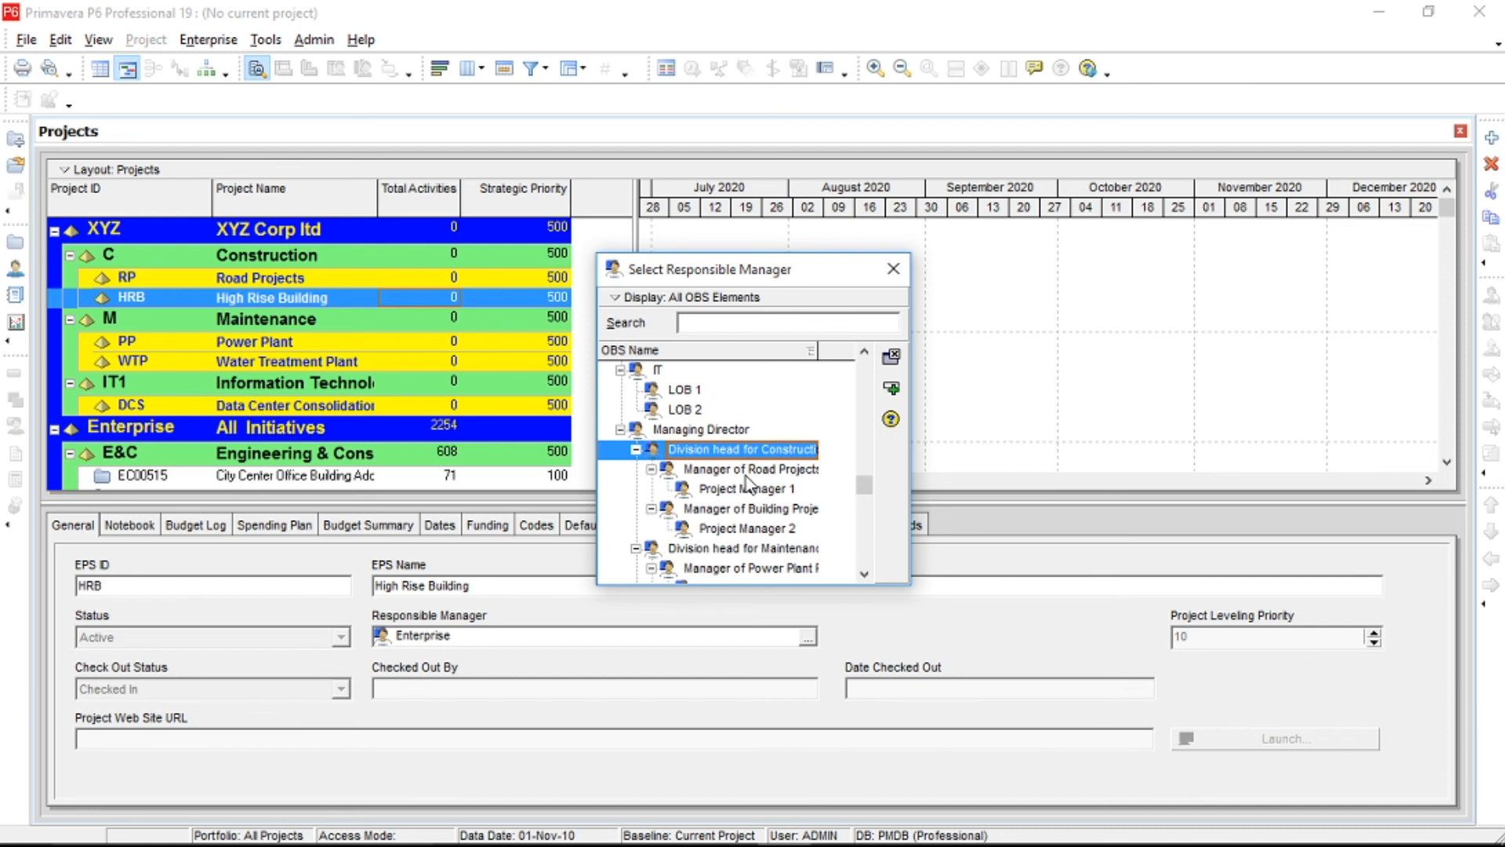
left_click(749, 511)
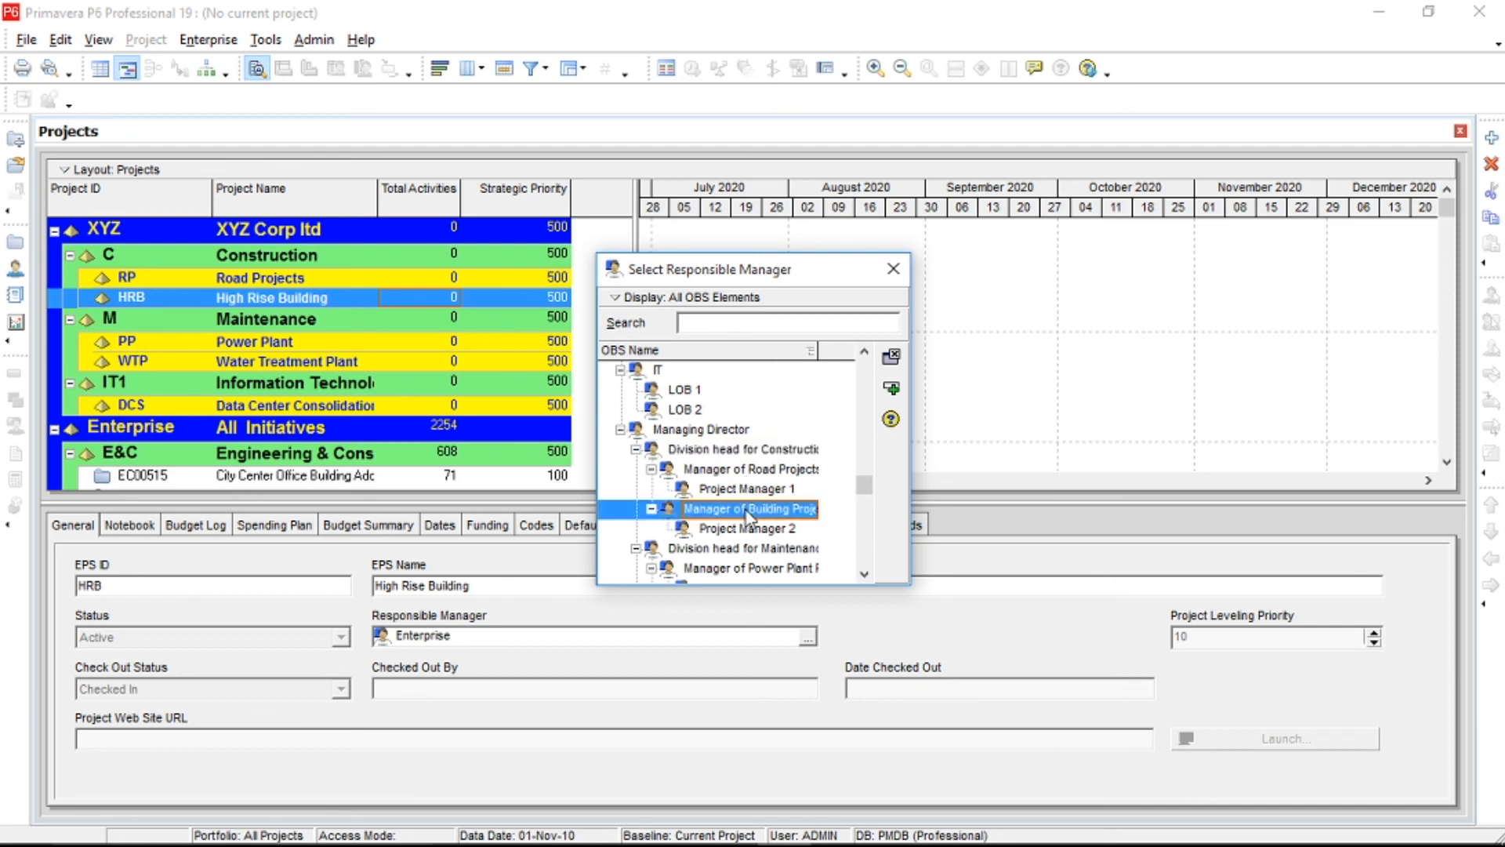
left_click(888, 387)
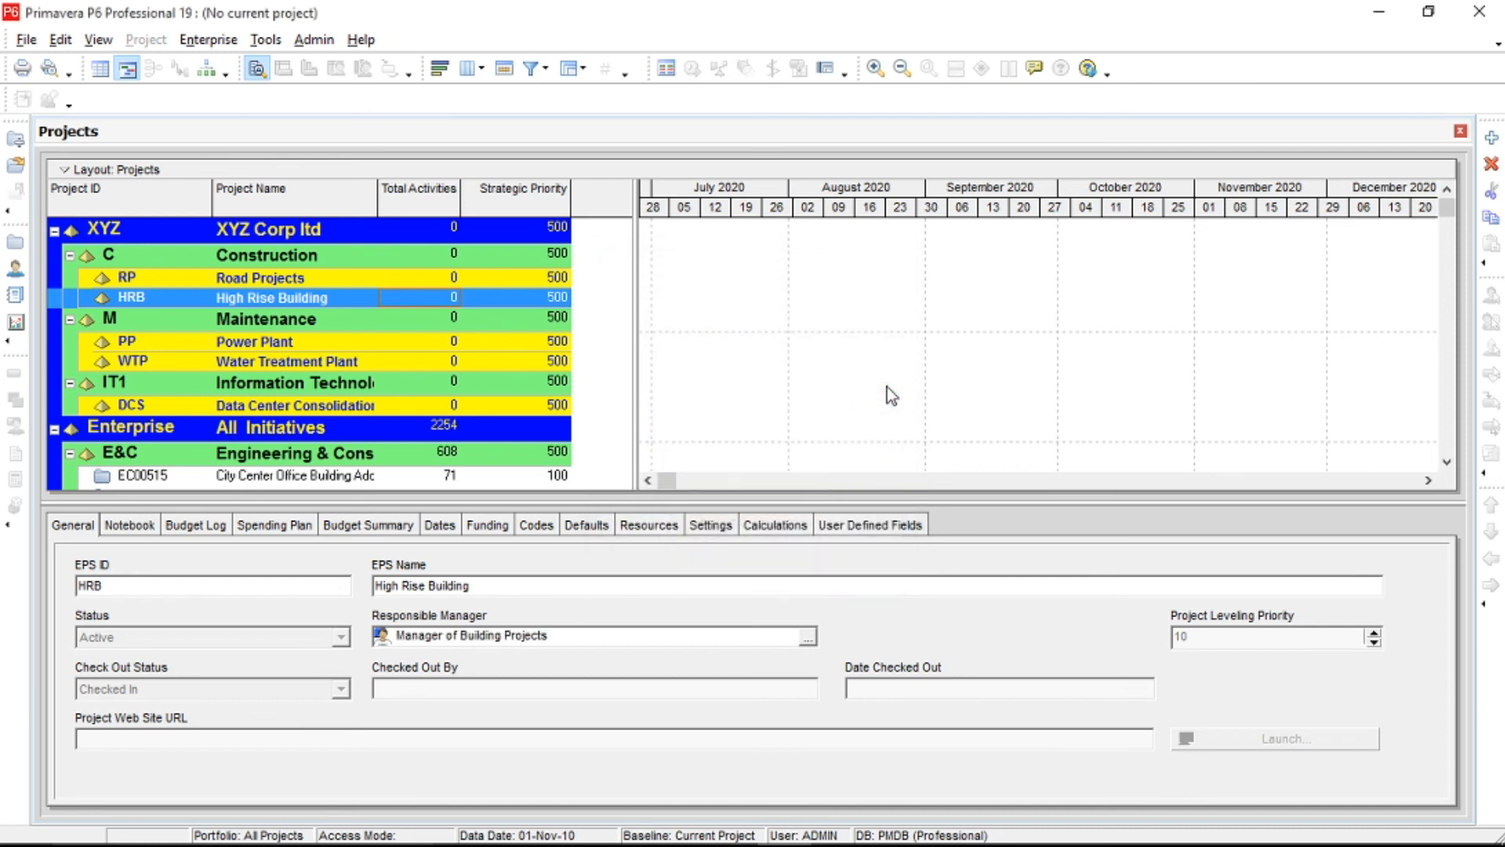
left_click(314, 326)
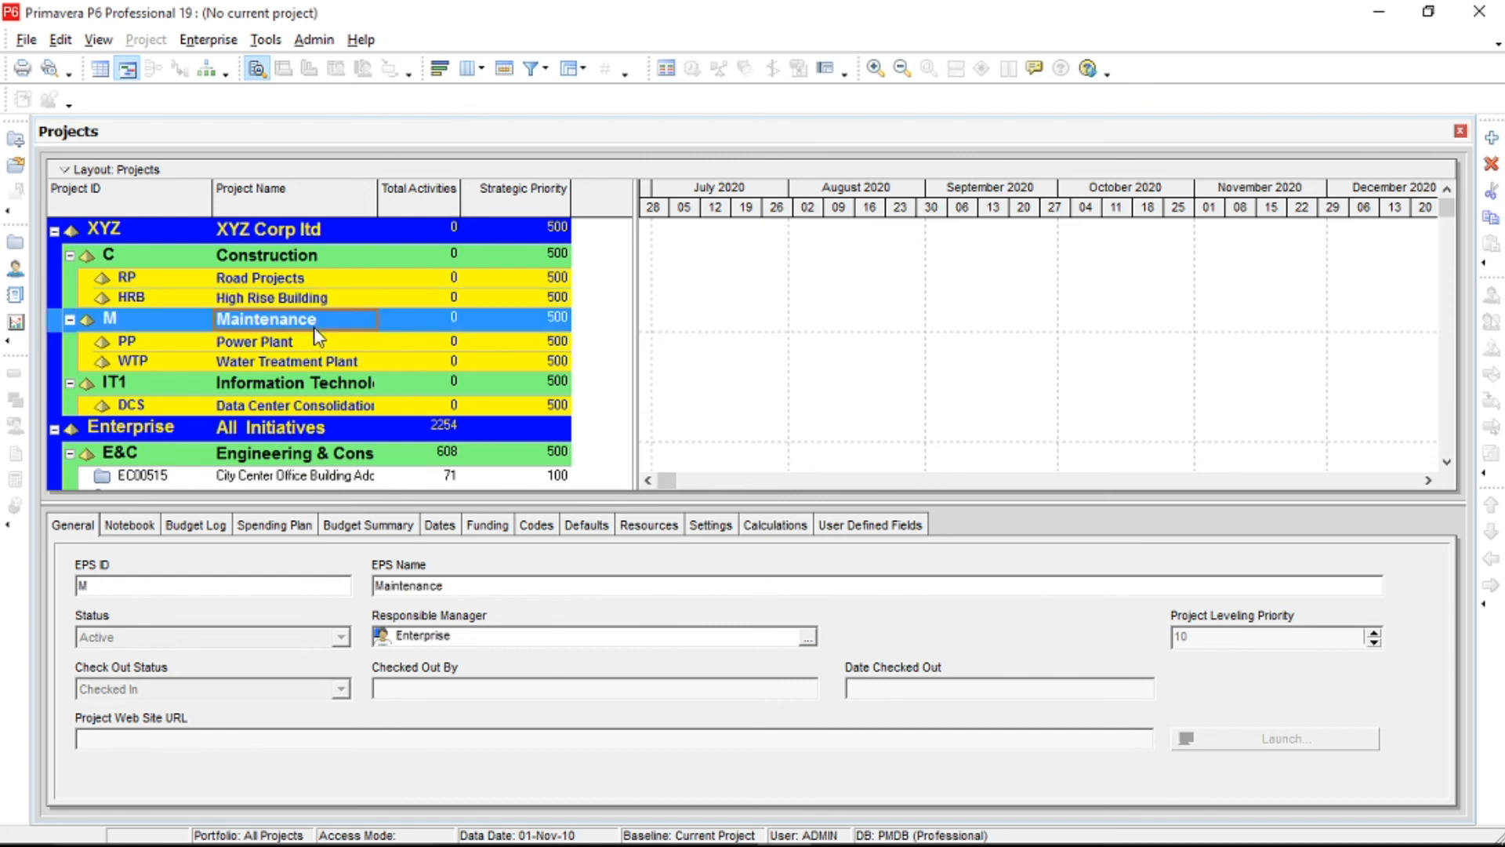
left_click(807, 643)
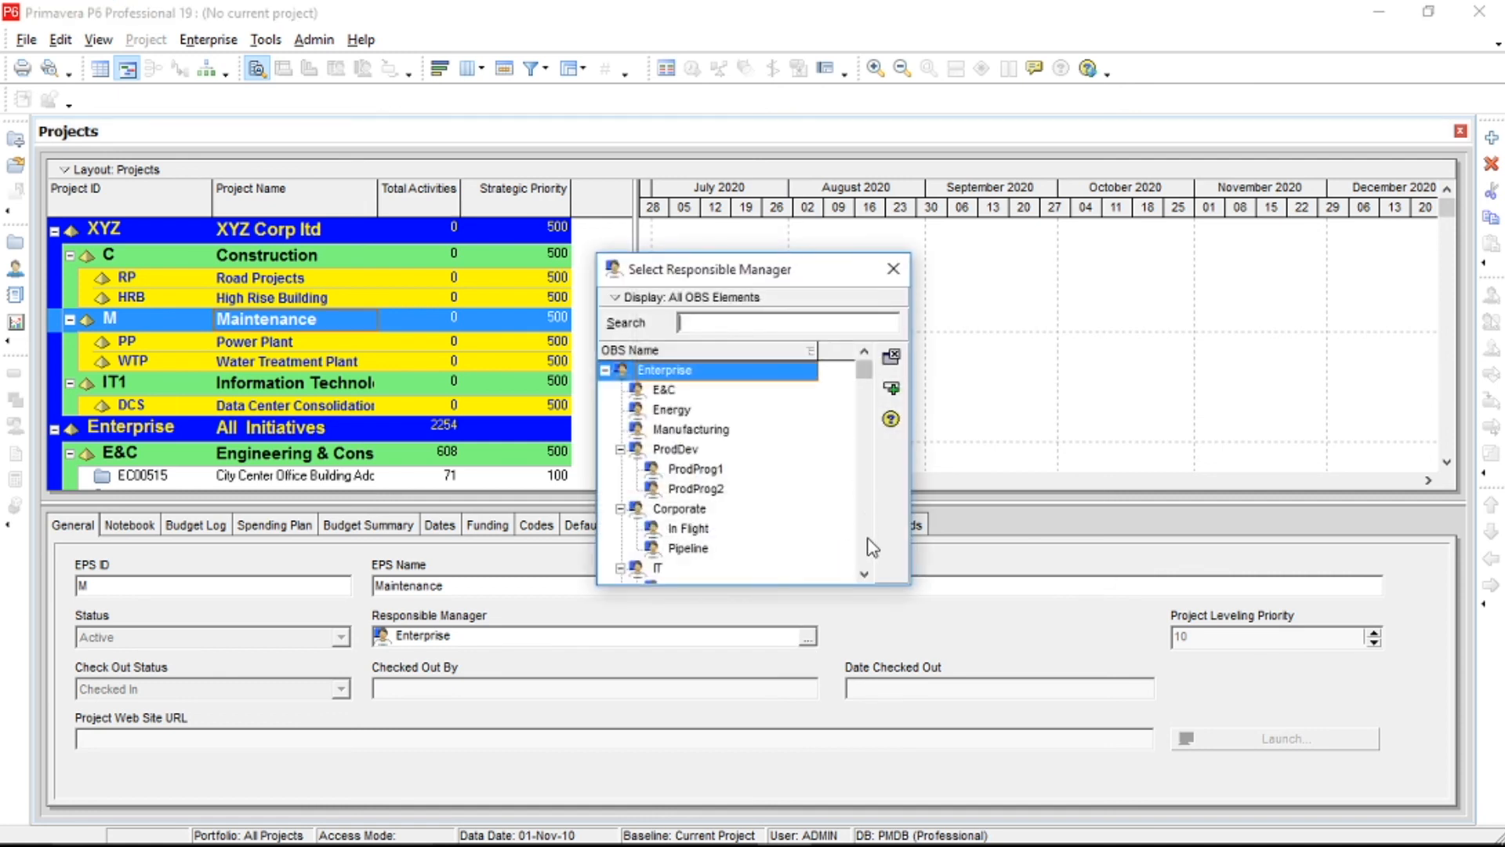
scroll(870, 541, "down", 5)
left_click(745, 489)
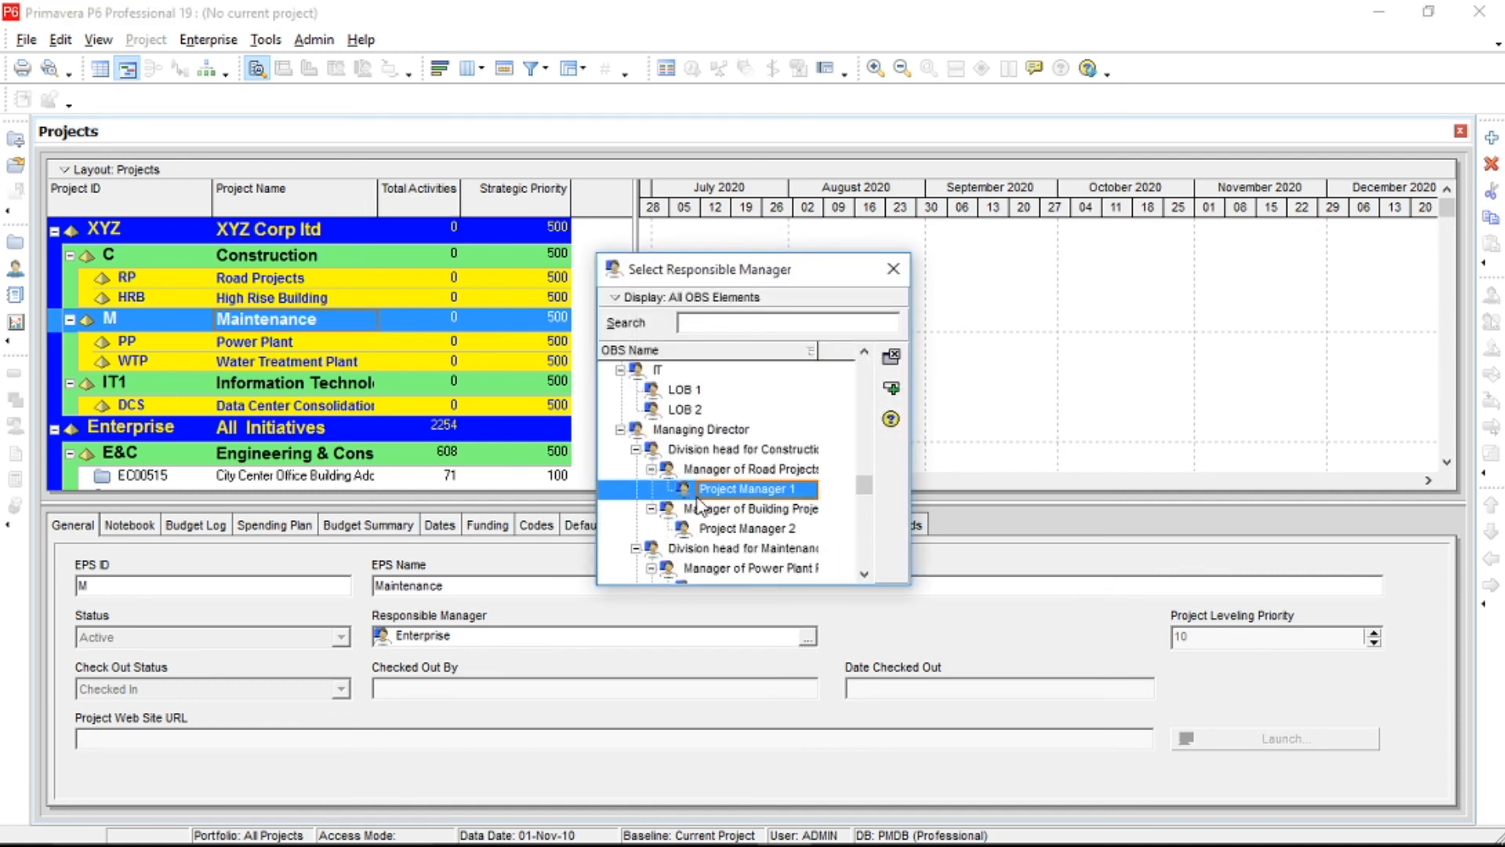
left_click(729, 530)
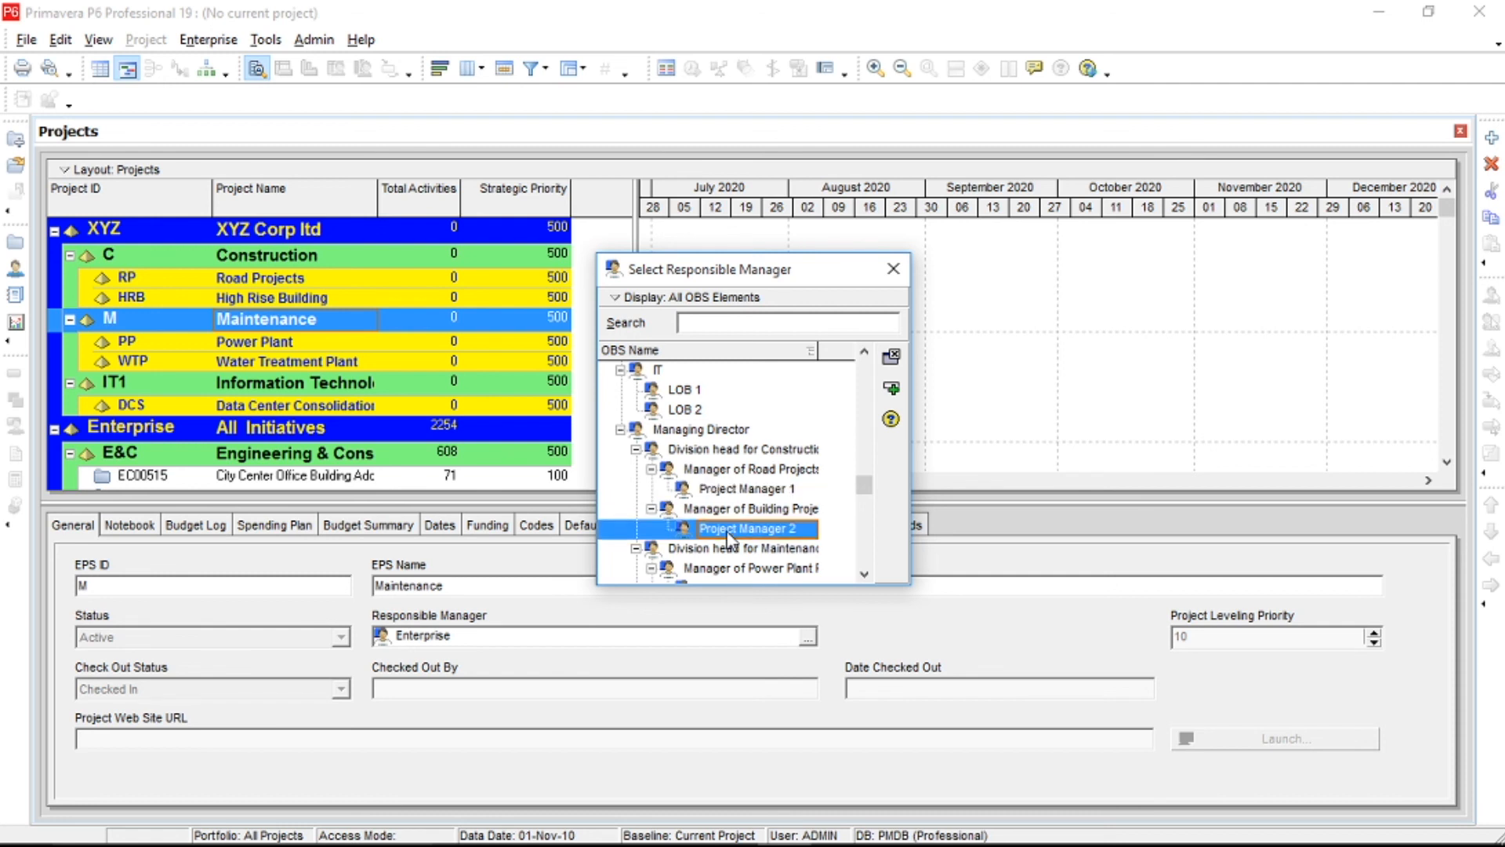
left_click(766, 490)
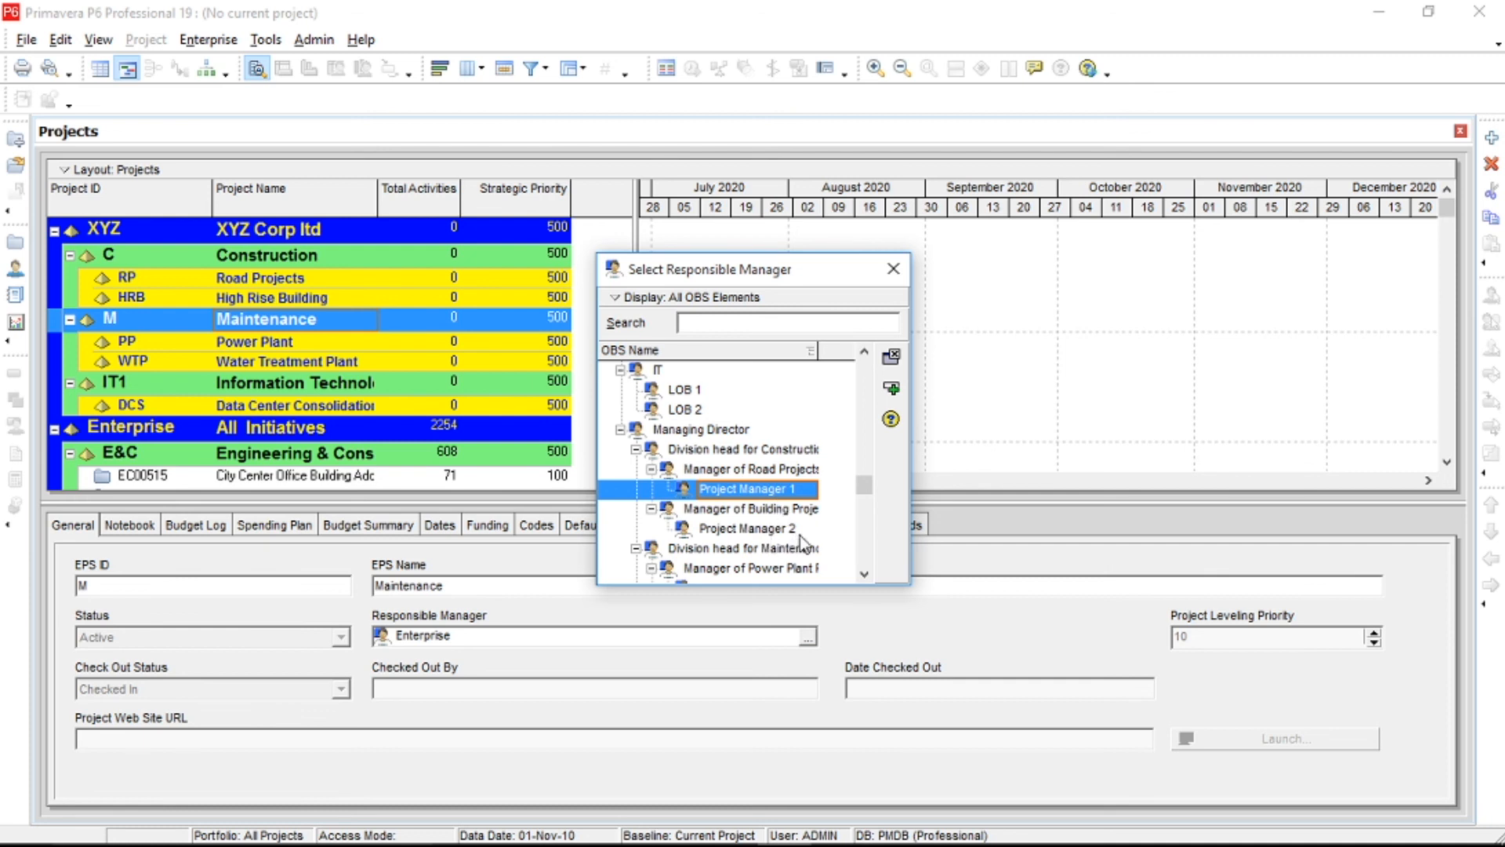
left_click(786, 531)
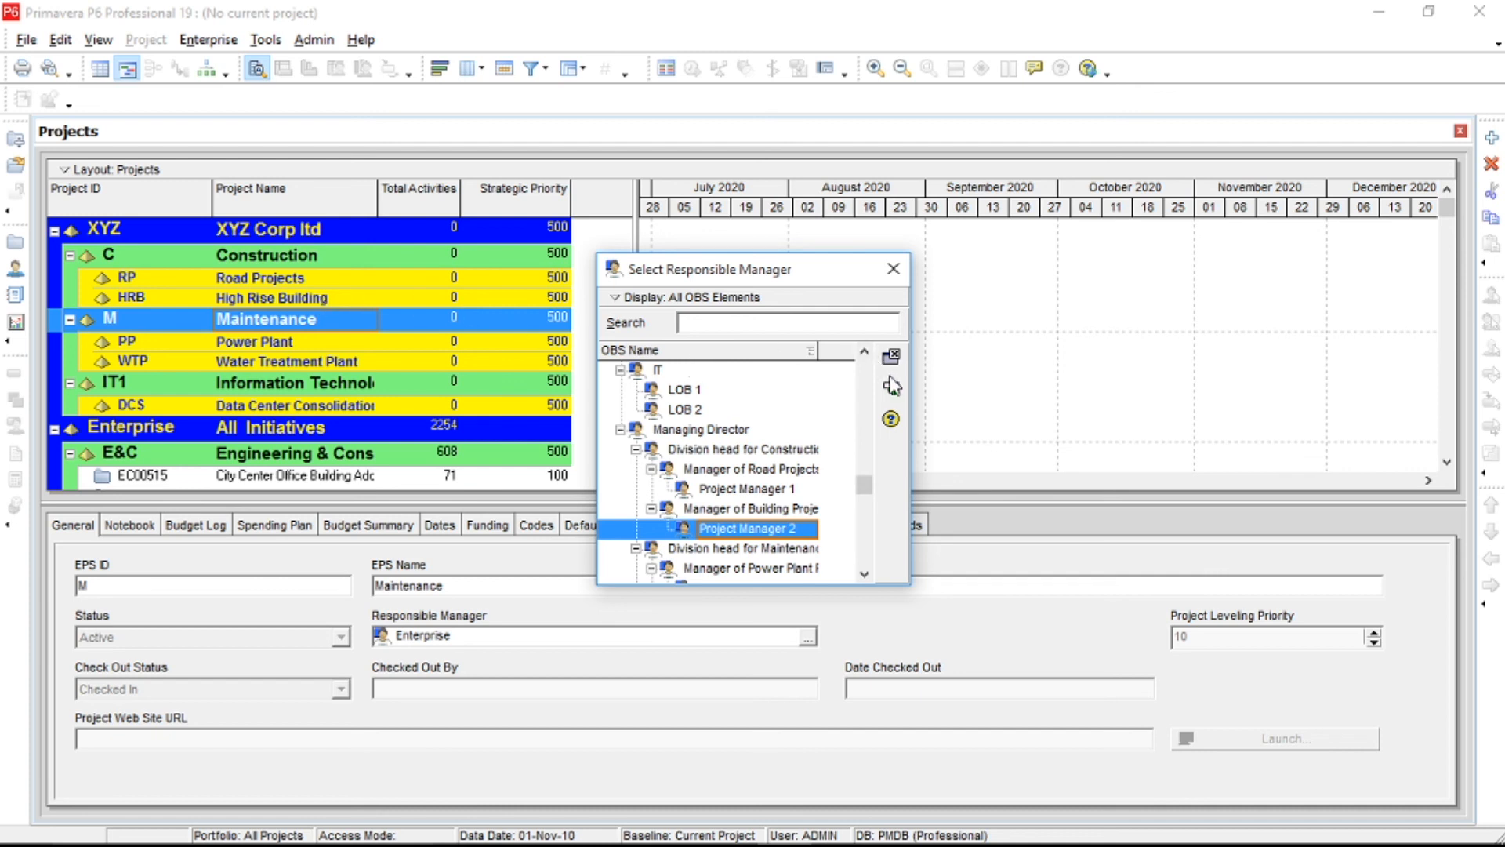
left_click(892, 359)
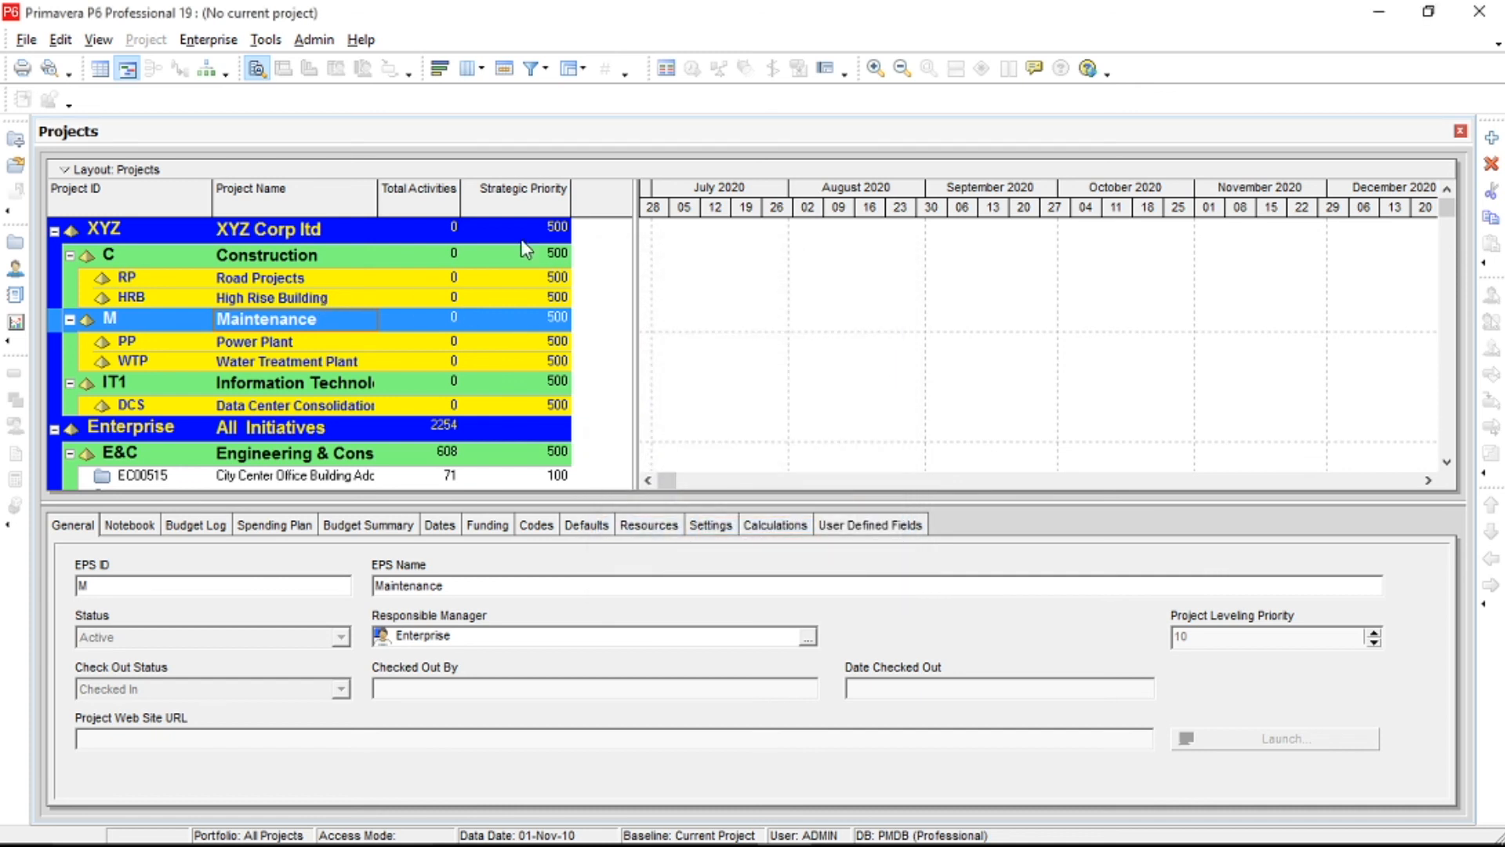